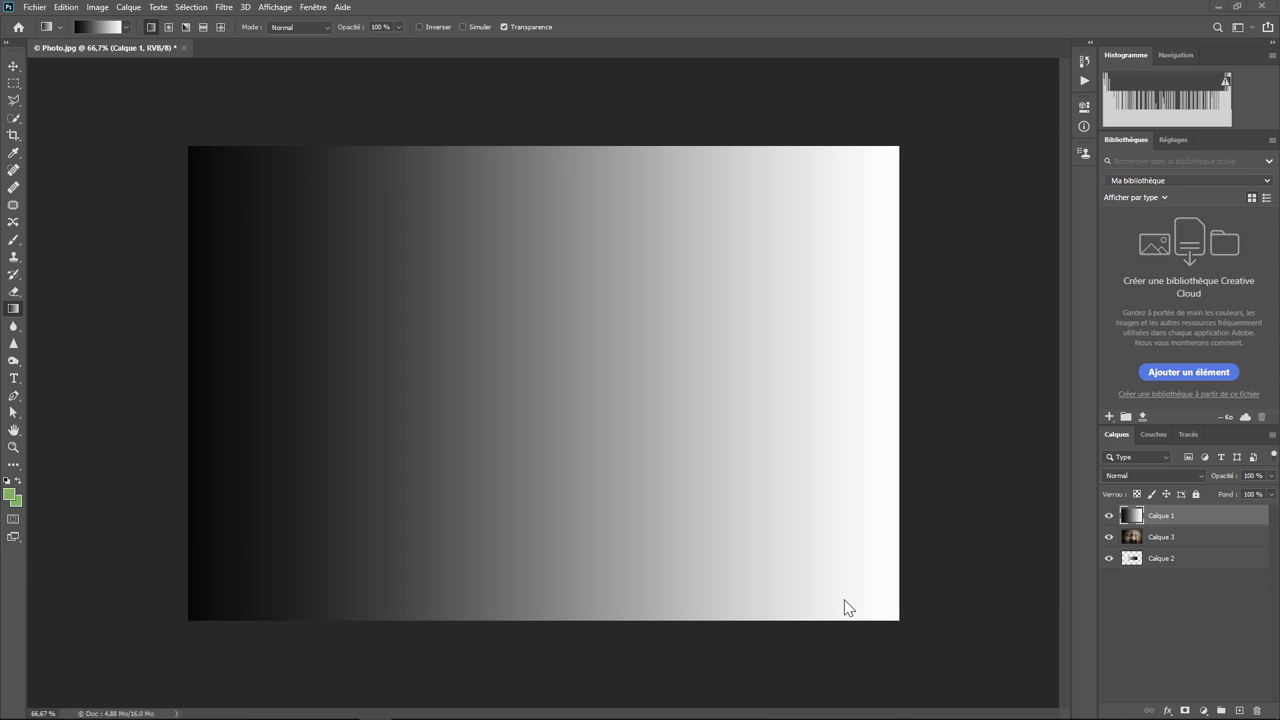
# Toggle the gradient and portrait layers' visibility to compare them, leaving both visible
pyautogui.click(1108, 516)
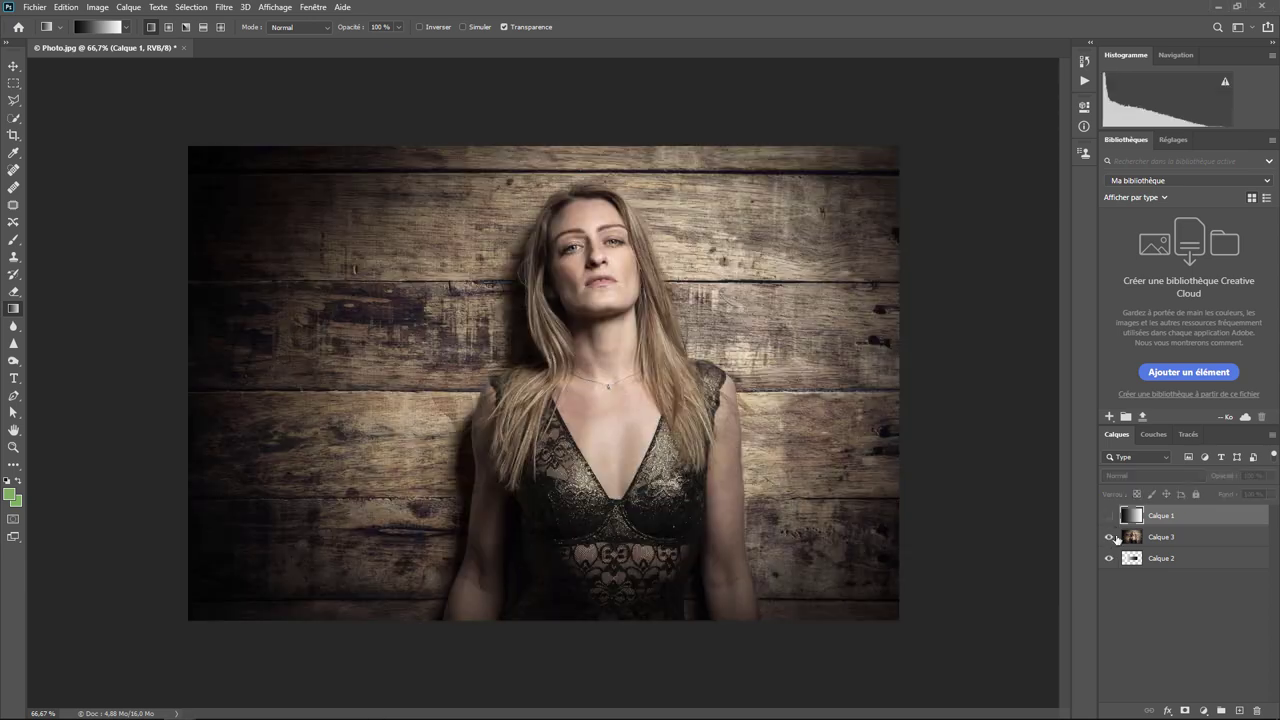
pyautogui.click(1109, 537)
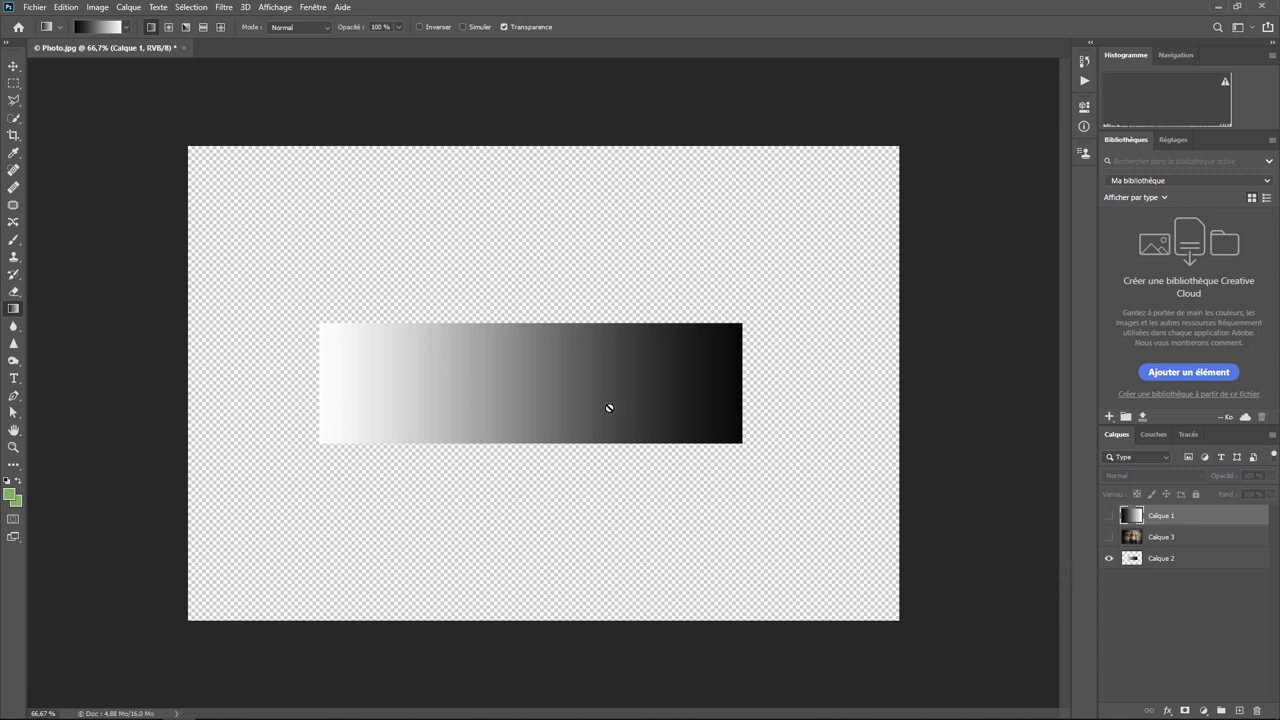
pyautogui.click(1109, 537)
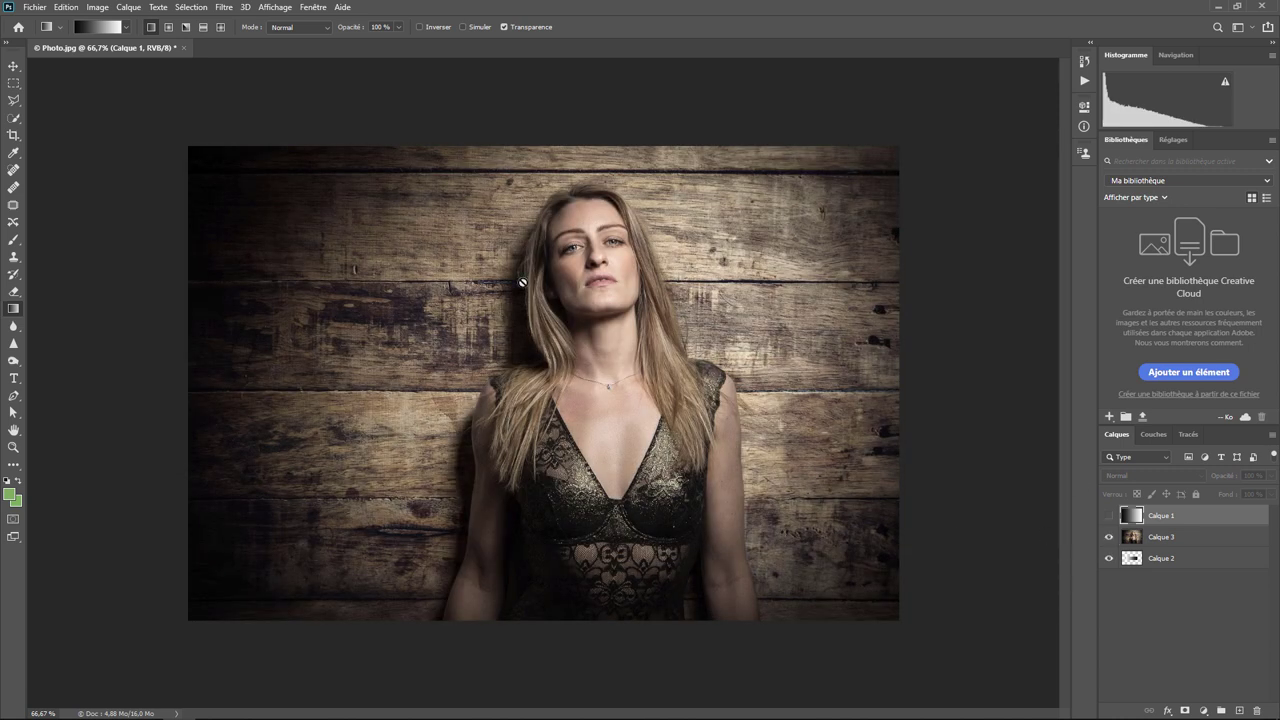
pyautogui.click(1108, 515)
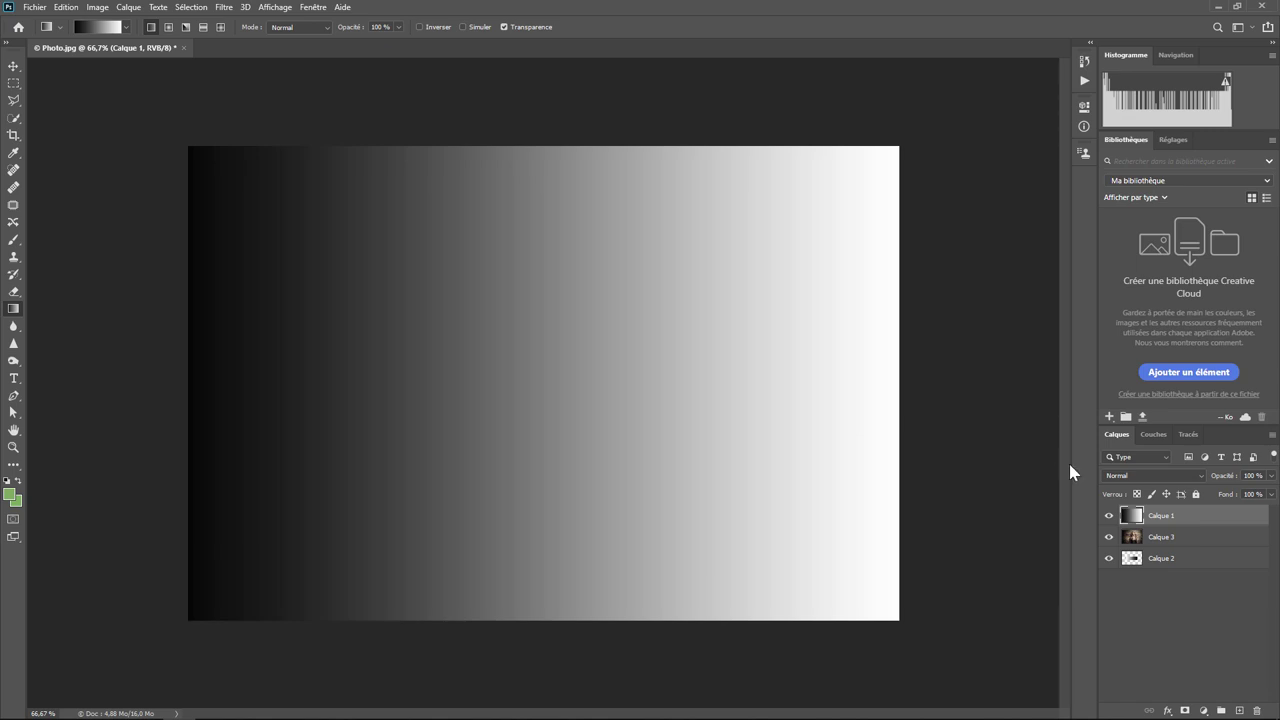
# Open Calque 1's blending options and keep Blend If comparison on Gris
pyautogui.rightClick(1150, 518)
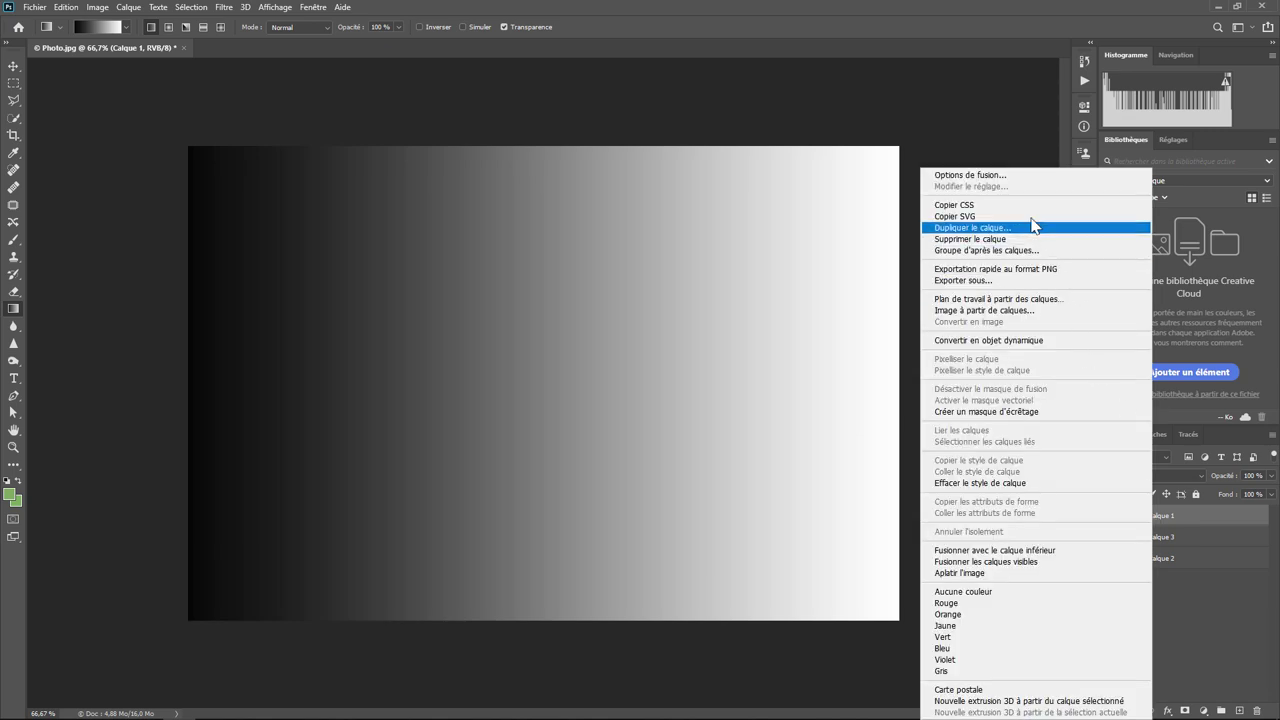
pyautogui.click(1231, 580)
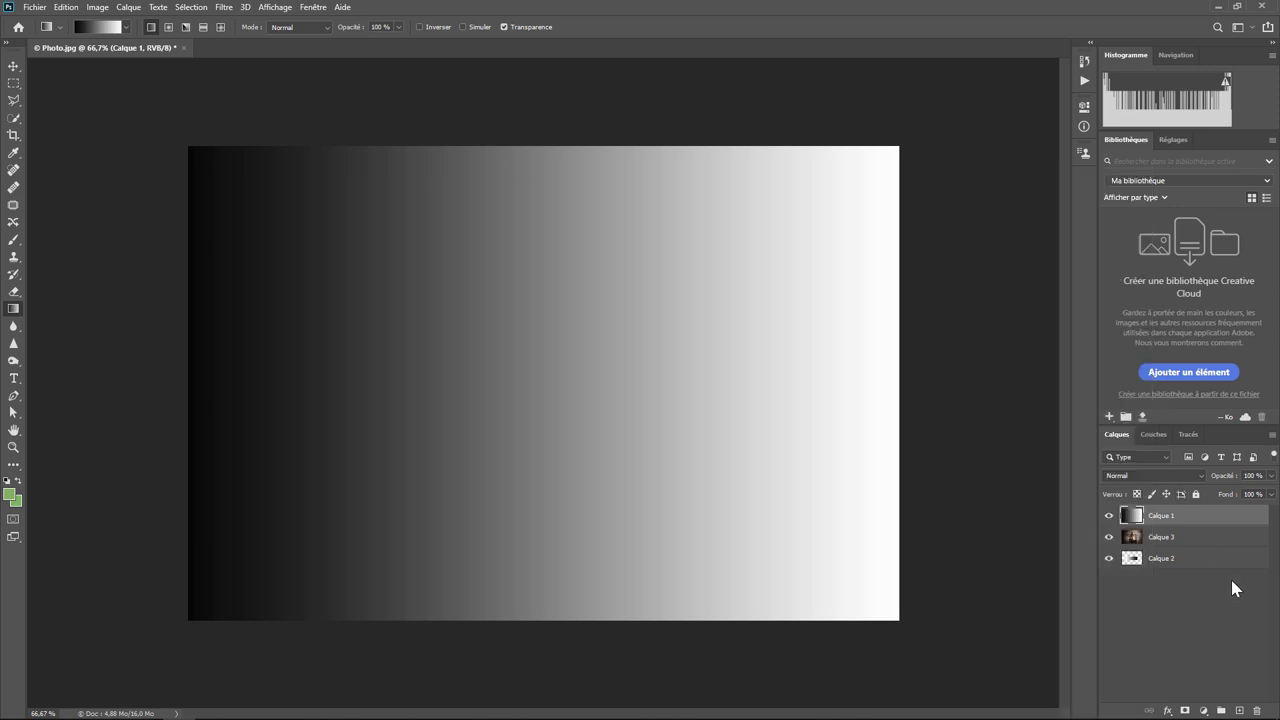
pyautogui.doubleClick(1240, 516)
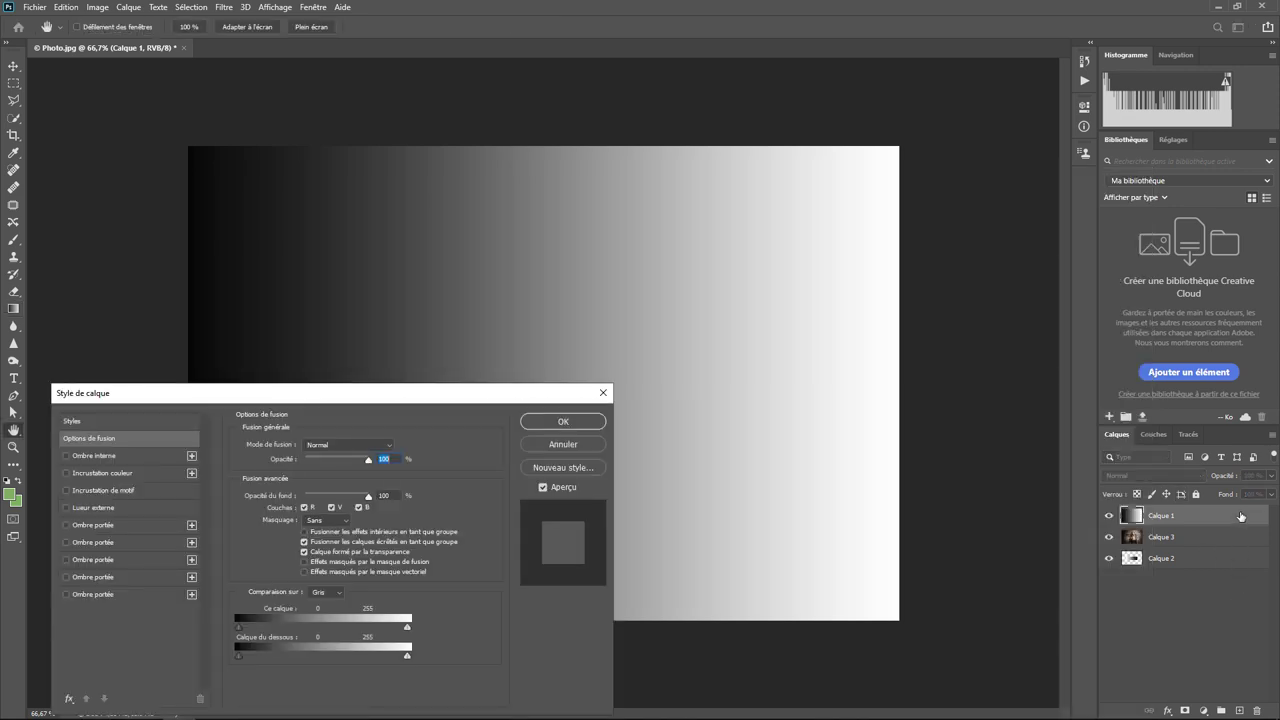
pyautogui.moveTo(437, 404); pyautogui.dragTo(813, 427)
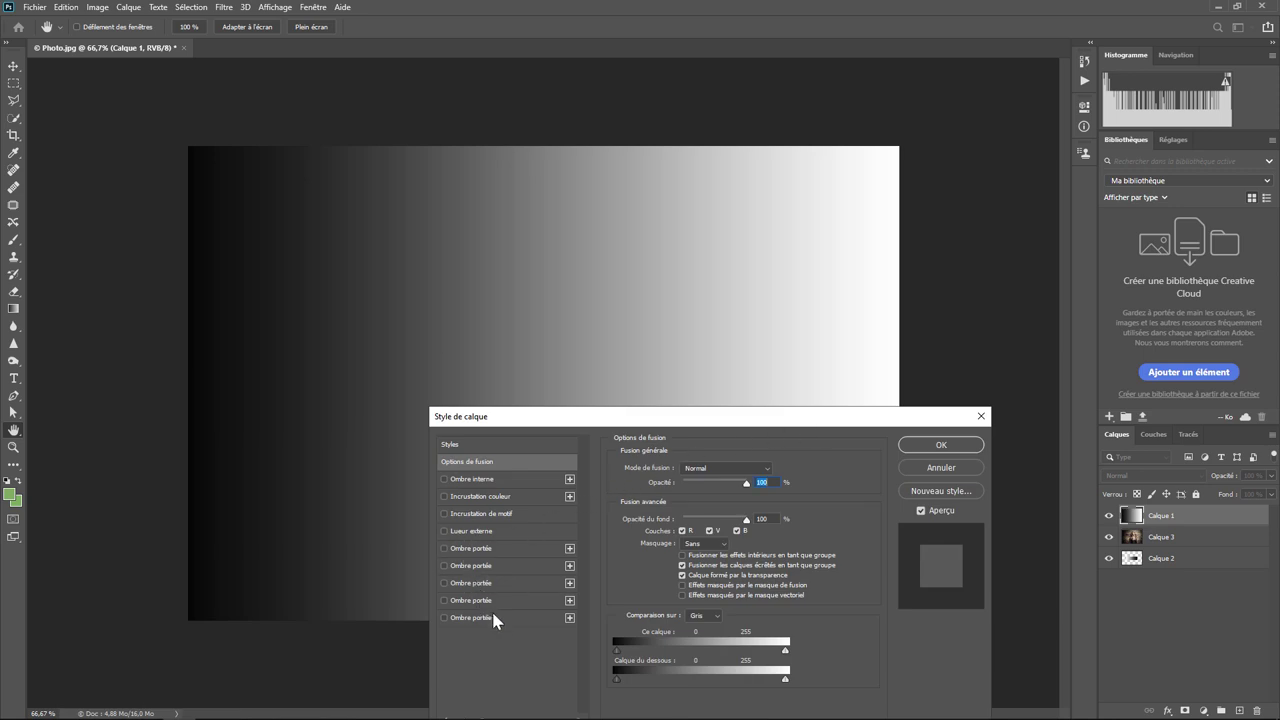
pyautogui.moveTo(671, 421); pyautogui.dragTo(912, 327)
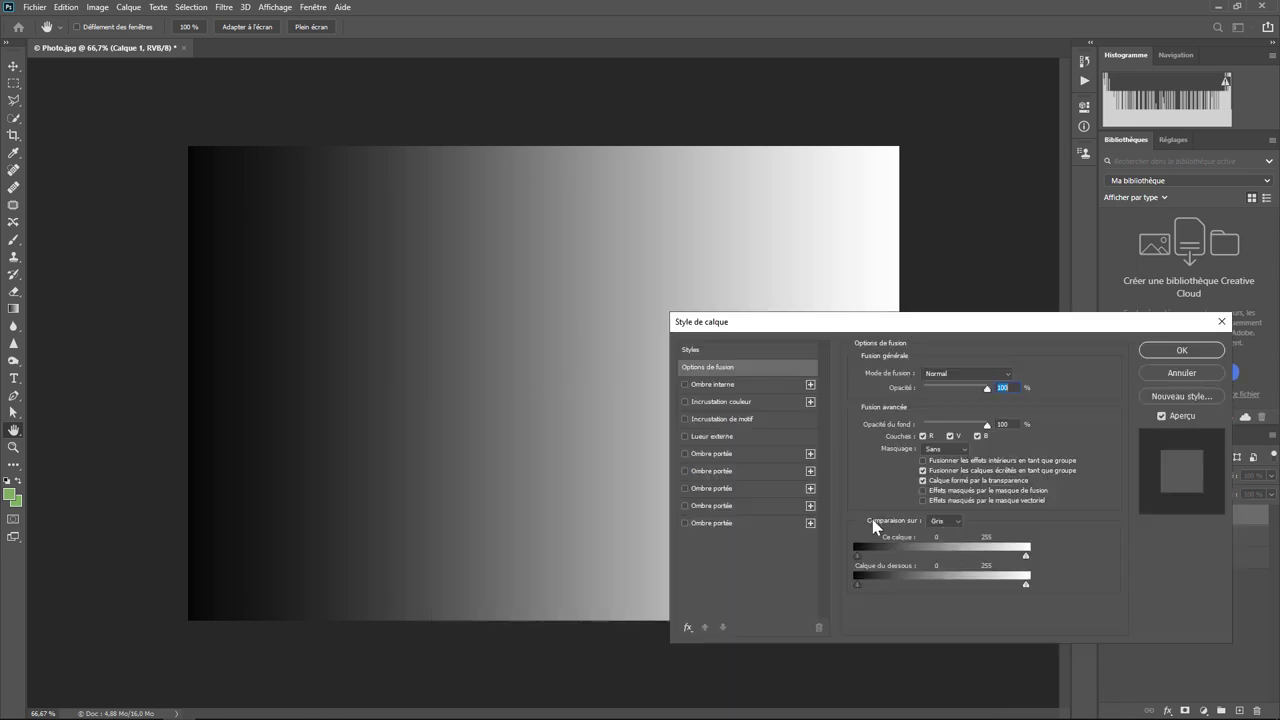
pyautogui.click(948, 524)
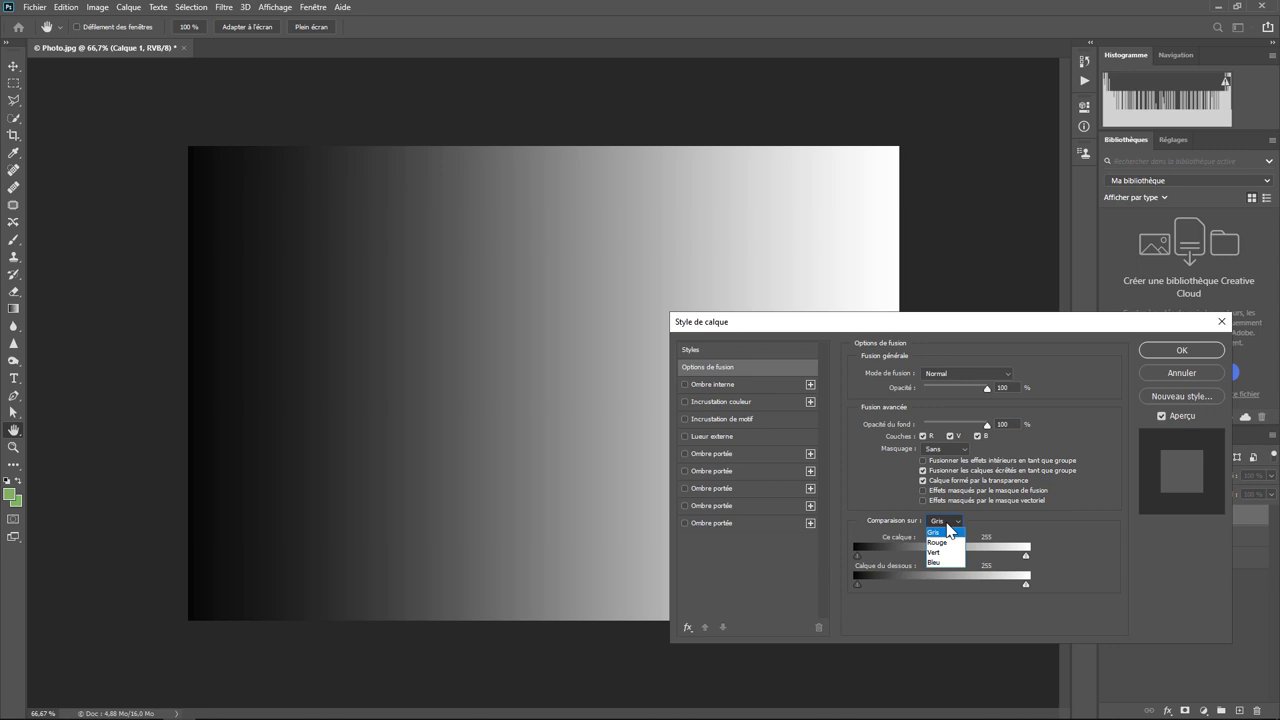
pyautogui.click(948, 527)
pyautogui.click(948, 522)
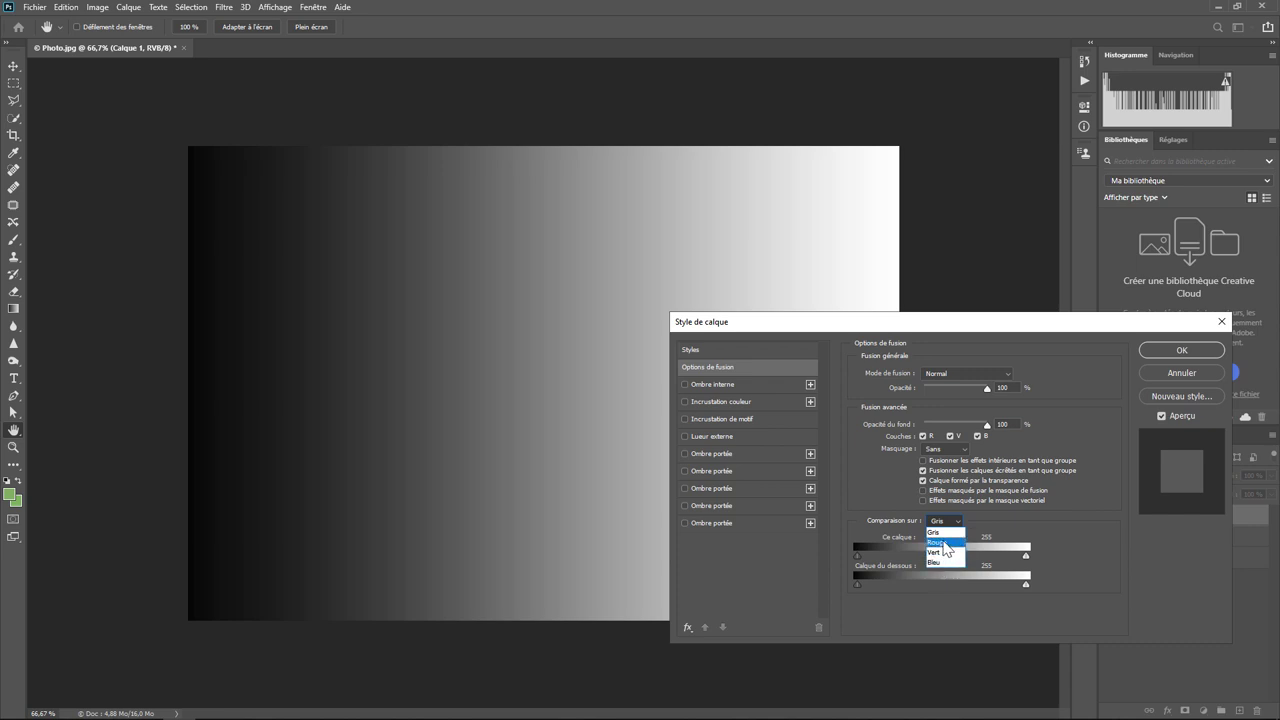
pyautogui.click(944, 533)
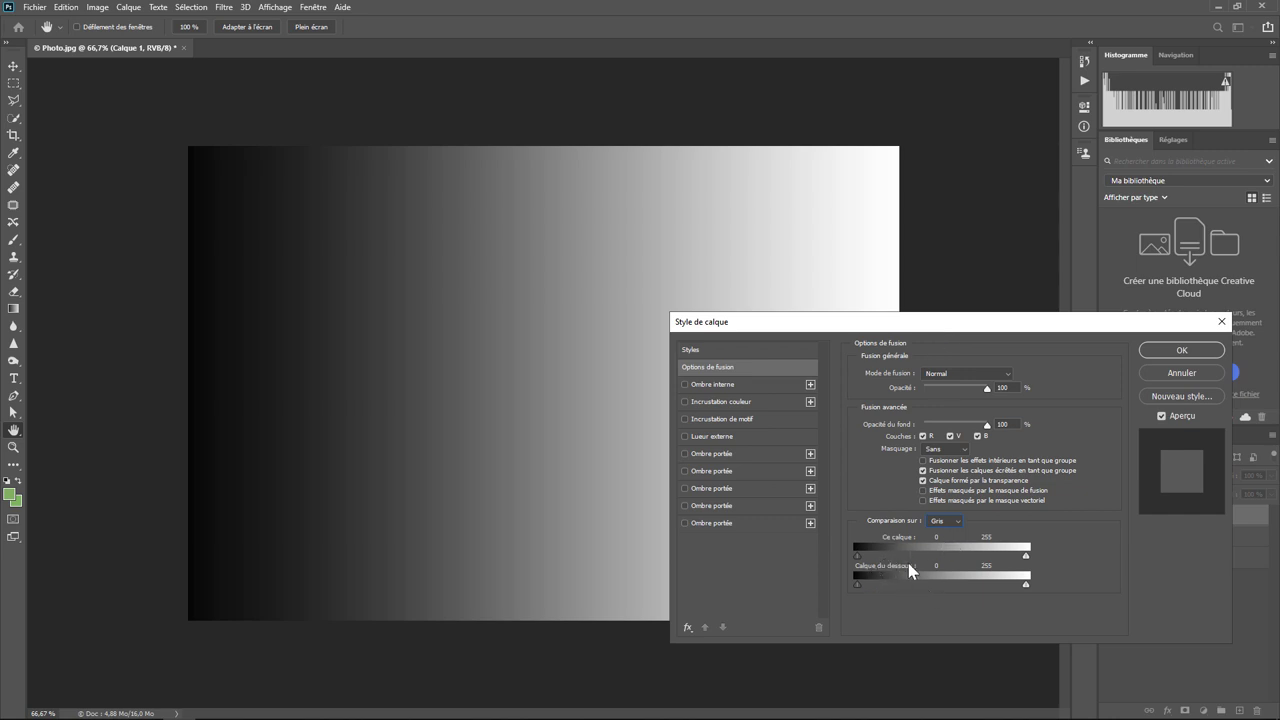
# Test the Ce calque white slider, then set the black point to 71 so the wood shows through
pyautogui.moveTo(867, 325); pyautogui.dragTo(650, 442)
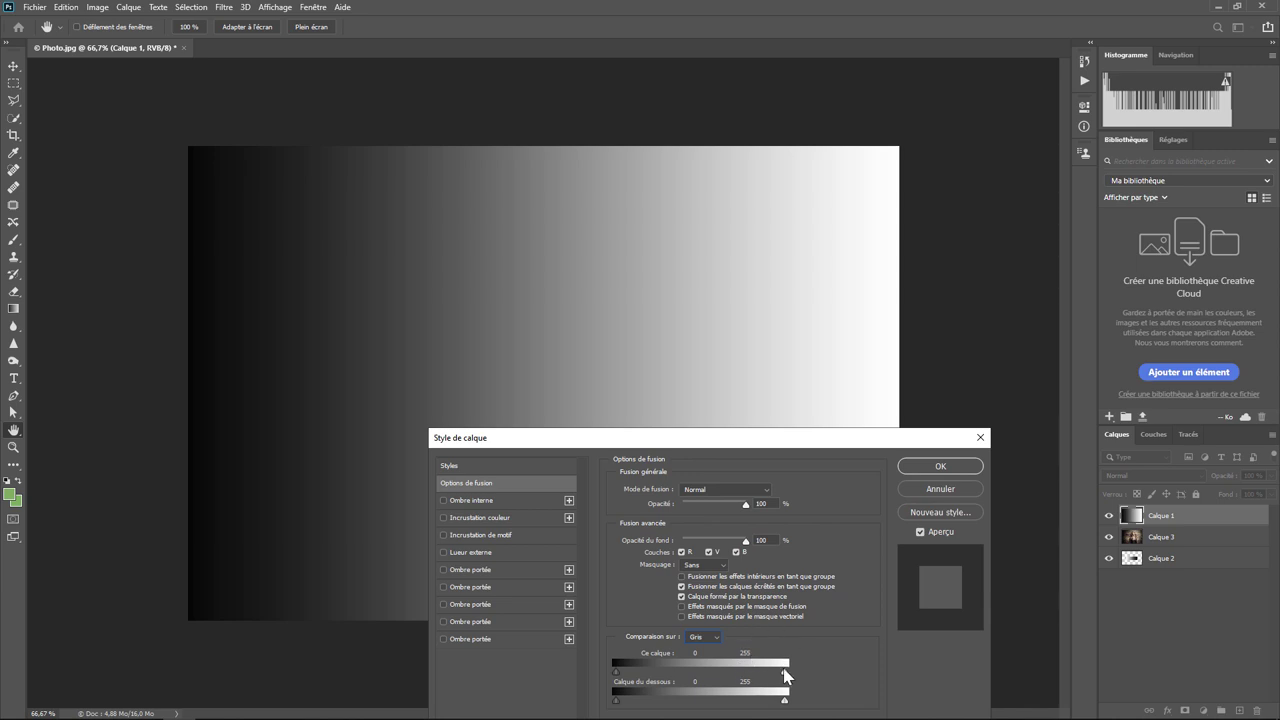
pyautogui.moveTo(787, 679)
pyautogui.mouseDown()
pyautogui.moveTo(706, 677)
pyautogui.moveTo(800, 675)
pyautogui.mouseUp()
pyautogui.moveTo(617, 675)
pyautogui.mouseDown()
pyautogui.moveTo(691, 666)
pyautogui.moveTo(613, 675)
pyautogui.moveTo(678, 675)
pyautogui.moveTo(663, 674)
pyautogui.mouseUp()
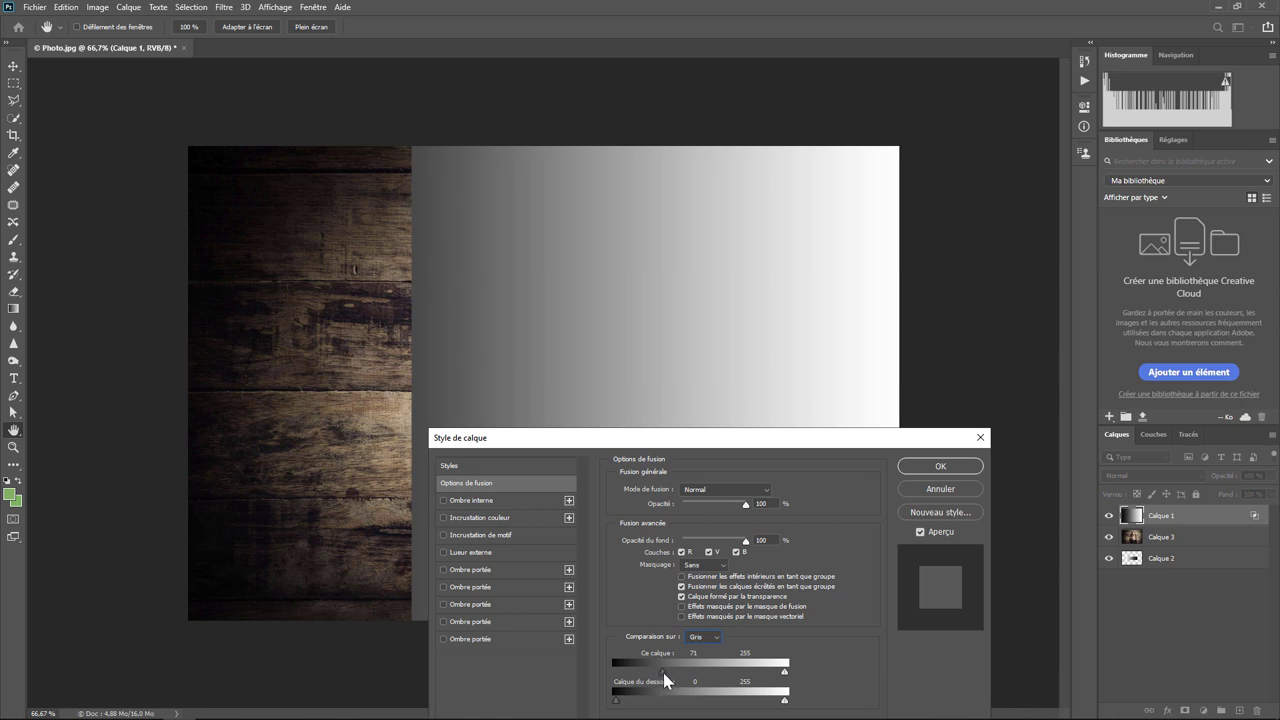
# Experiment with Alt-split Ce calque sliders, then return the range to 0 and 255
pyautogui.press('alt')
pyautogui.moveTo(666, 676)
pyautogui.mouseDown()
pyautogui.moveTo(628, 683)
pyautogui.moveTo(686, 681)
pyautogui.mouseUp()
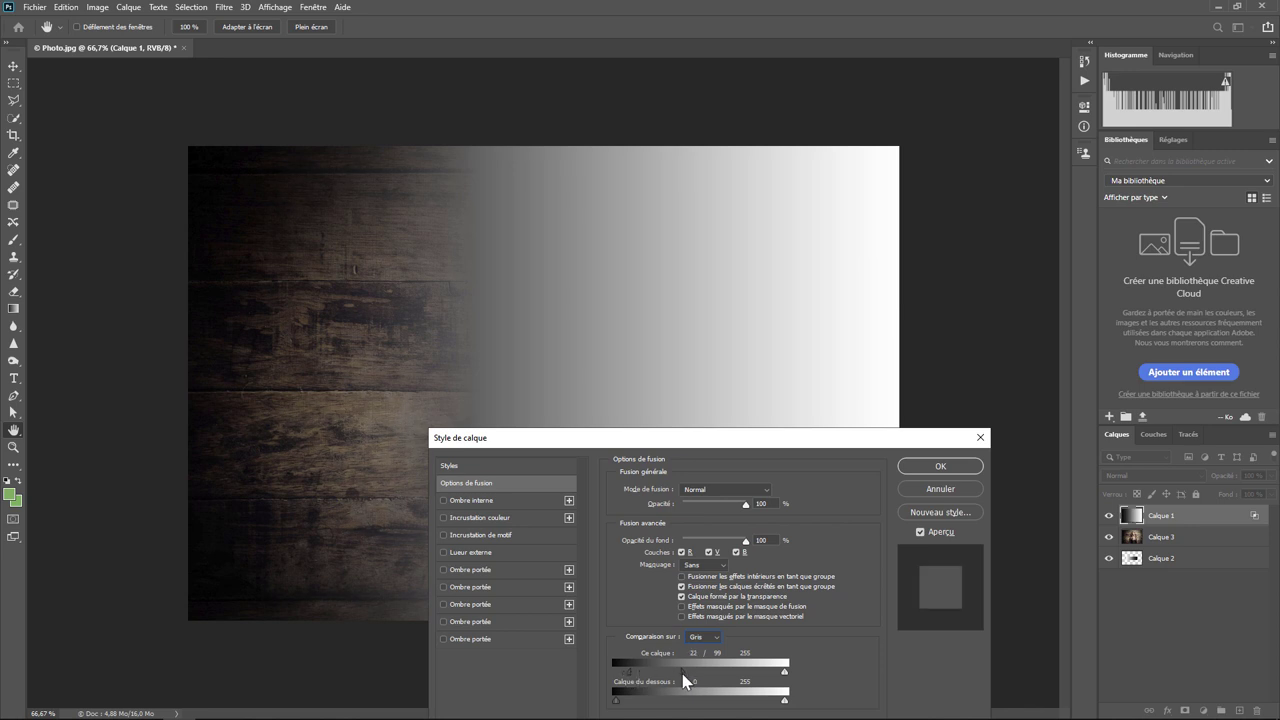
pyautogui.moveTo(686, 681); pyautogui.dragTo(607, 676)
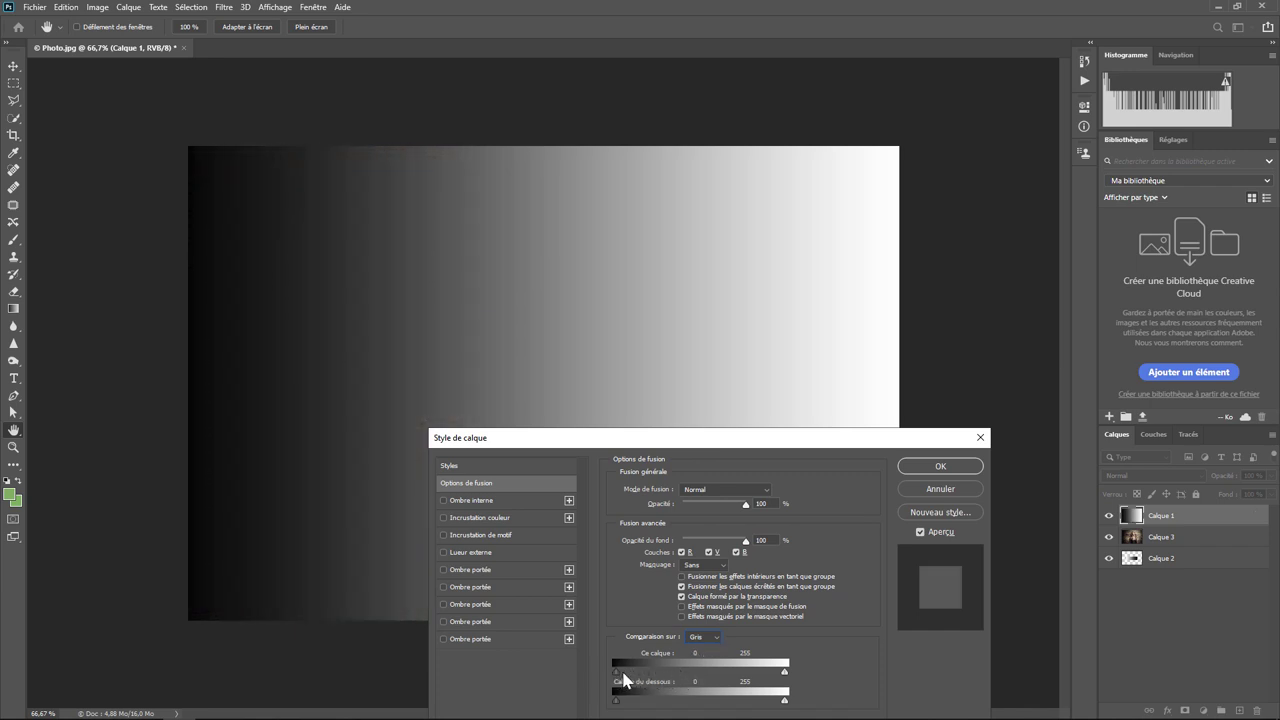
pyautogui.moveTo(617, 681)
pyautogui.mouseDown()
pyautogui.moveTo(666, 680)
pyautogui.moveTo(615, 678)
pyautogui.mouseUp()
pyautogui.moveTo(784, 672)
pyautogui.mouseDown()
pyautogui.moveTo(735, 672)
pyautogui.moveTo(800, 686)
pyautogui.mouseUp()
pyautogui.moveTo(616, 672); pyautogui.dragTo(611, 676)
# Close Layer Style, hide Calque 1, and select Calque 3, briefly toggling its visibility
pyautogui.click(941, 491)
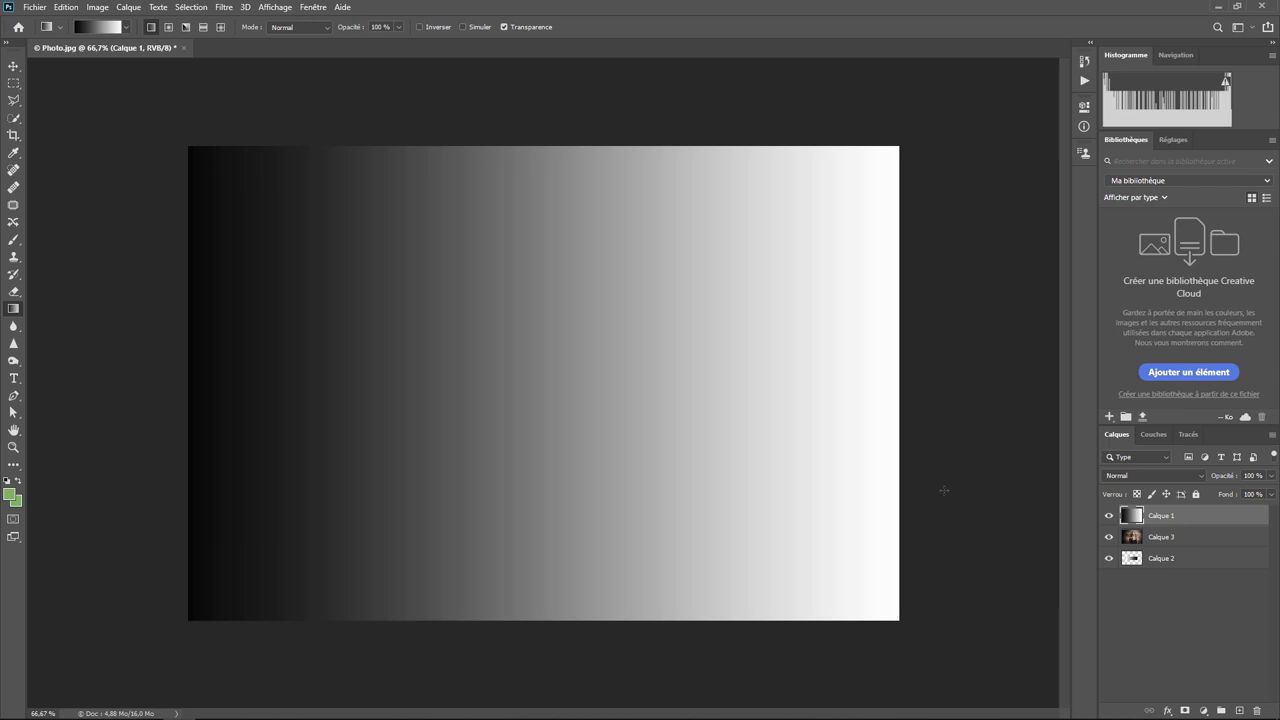
pyautogui.click(1108, 515)
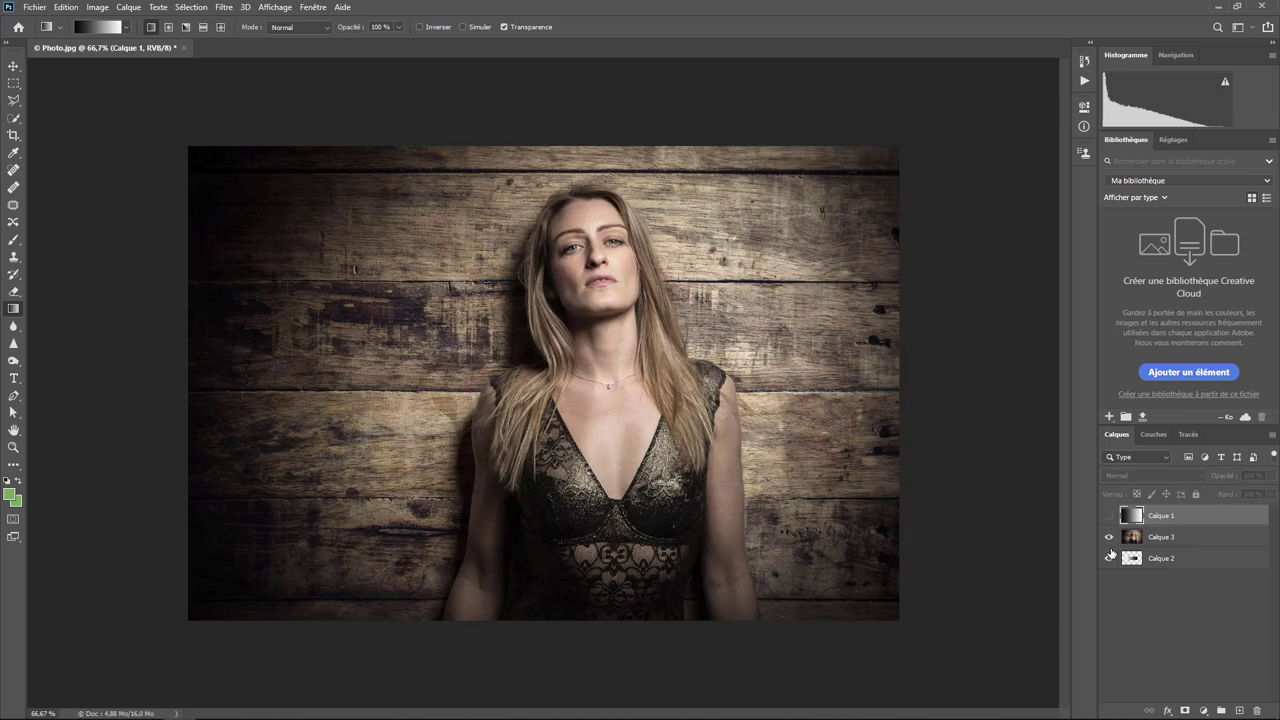
pyautogui.click(1162, 541)
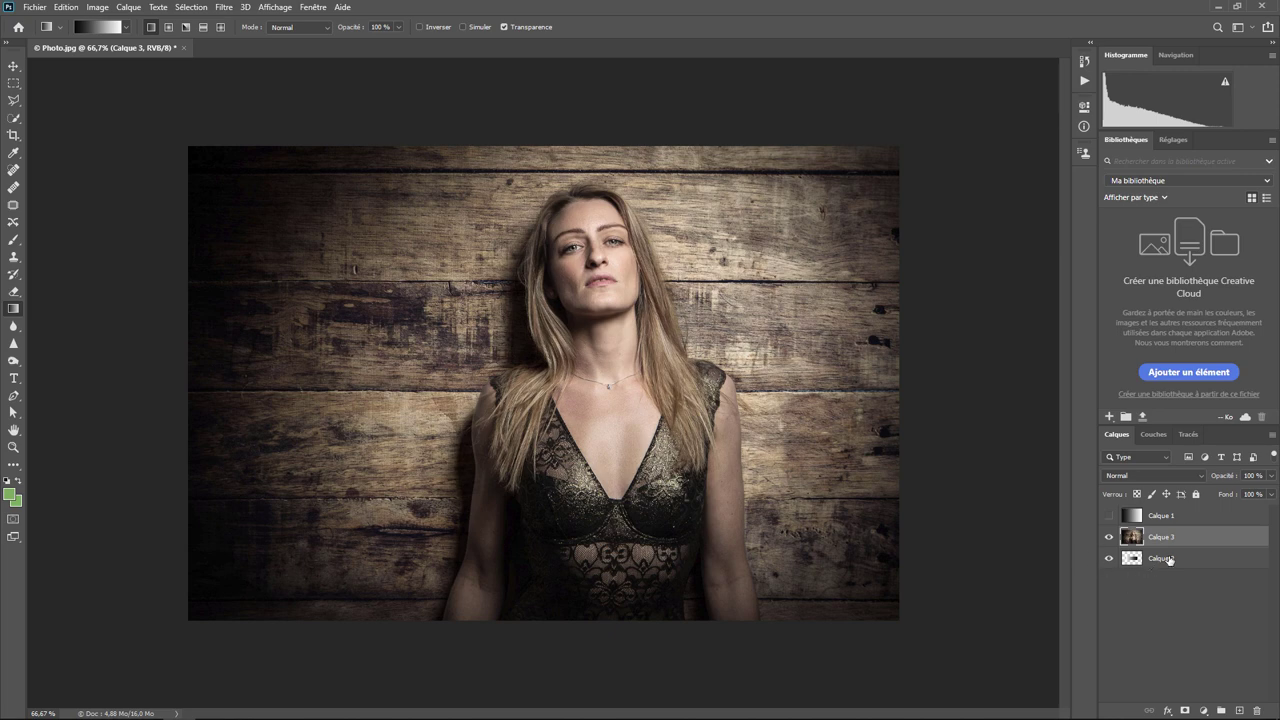
pyautogui.click(1109, 540)
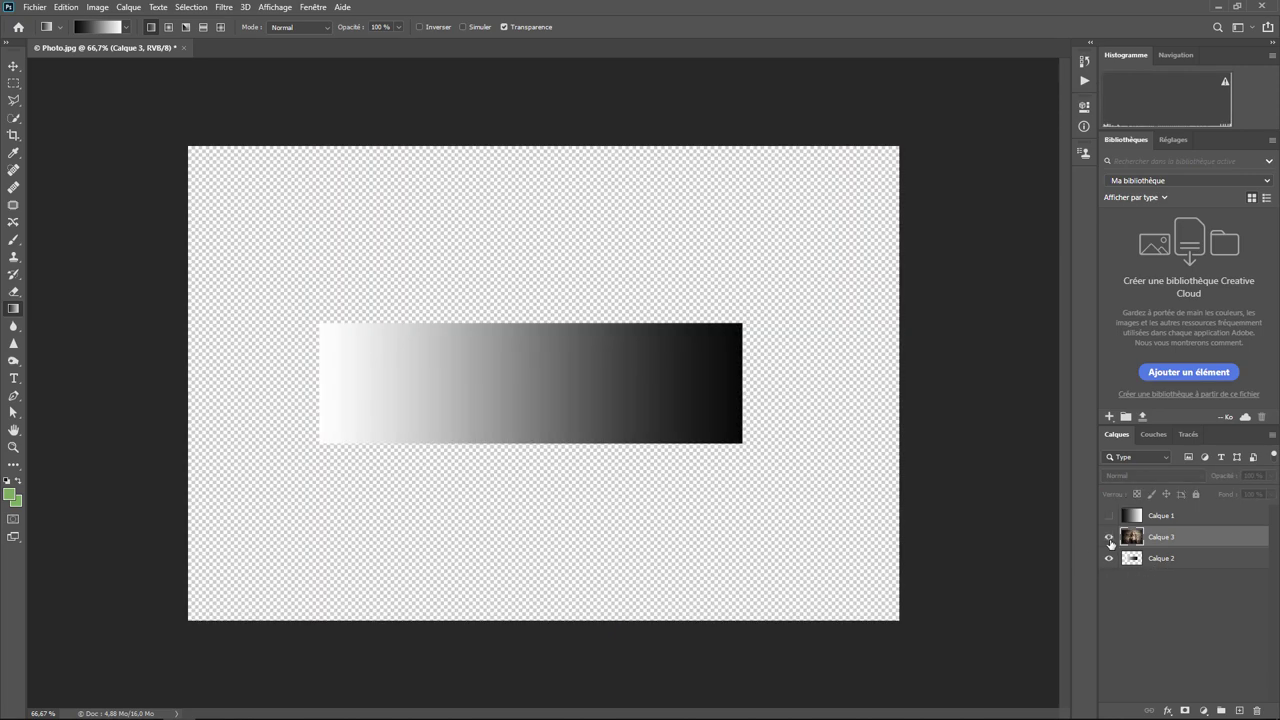
pyautogui.click(1109, 540)
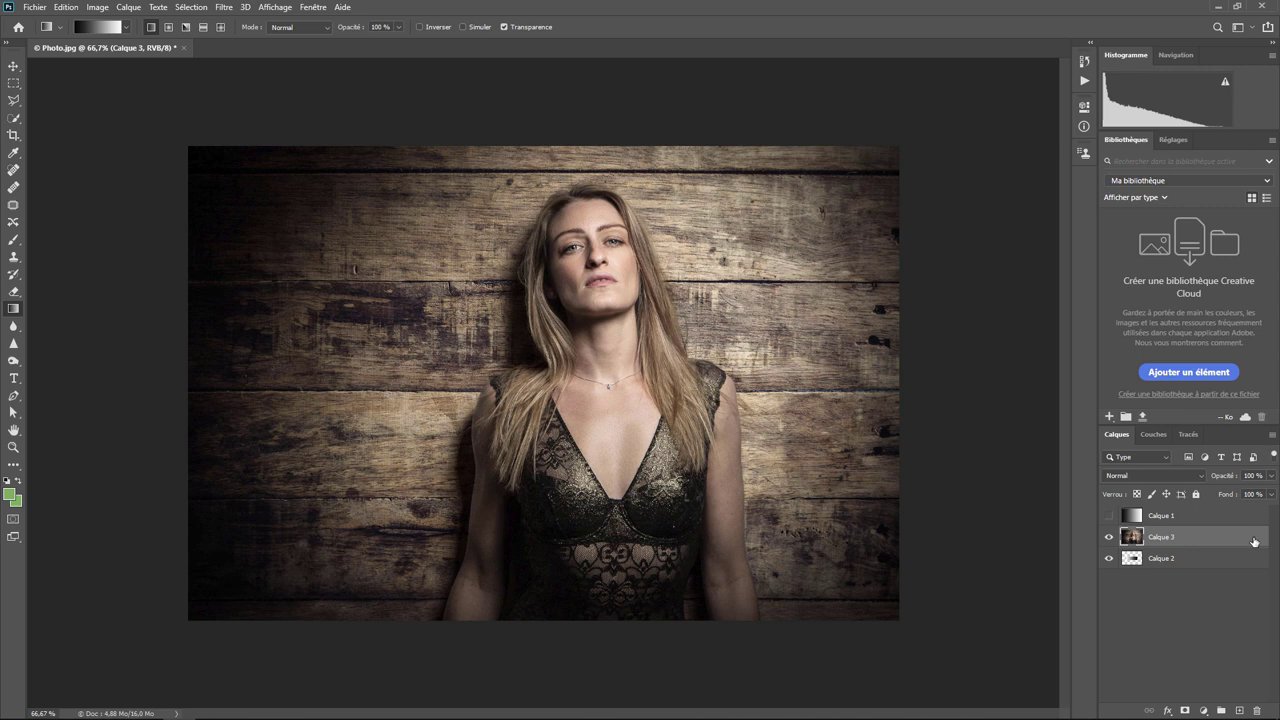
# In Calque 3's blending options, test the Calque du dessous black slider, then lower its white point
pyautogui.doubleClick(1254, 541)
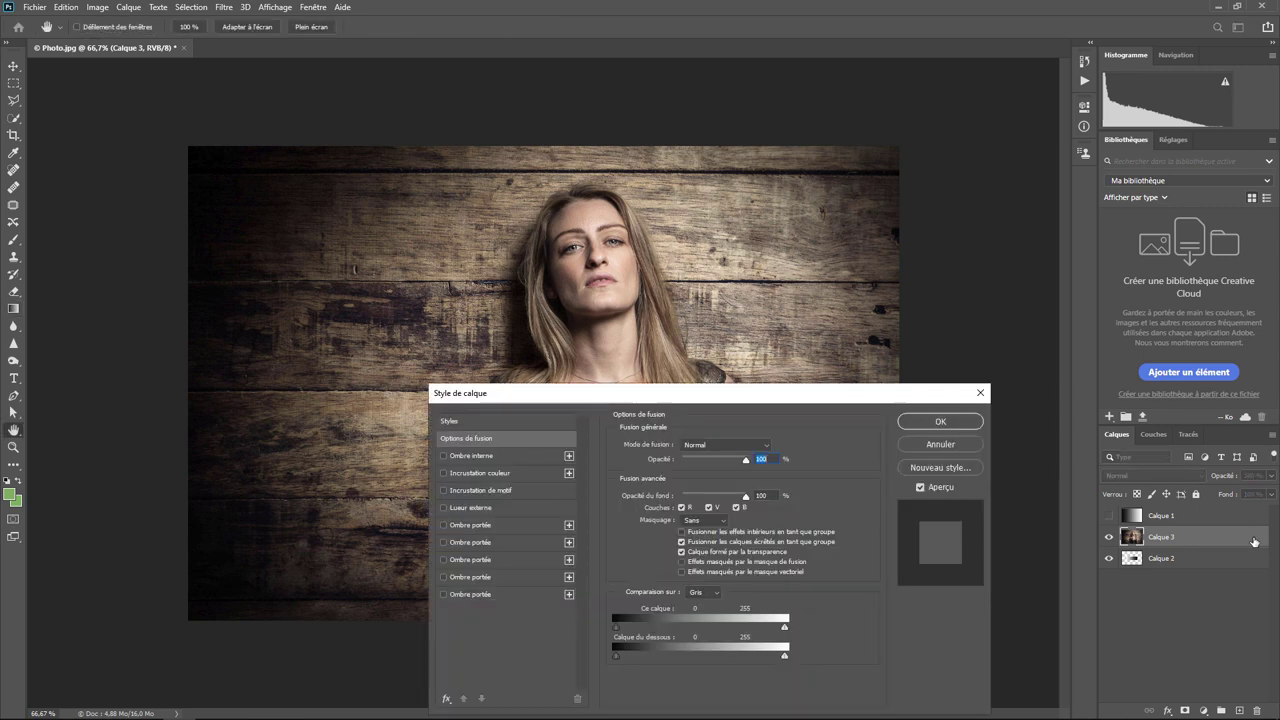
pyautogui.moveTo(755, 404); pyautogui.dragTo(802, 375)
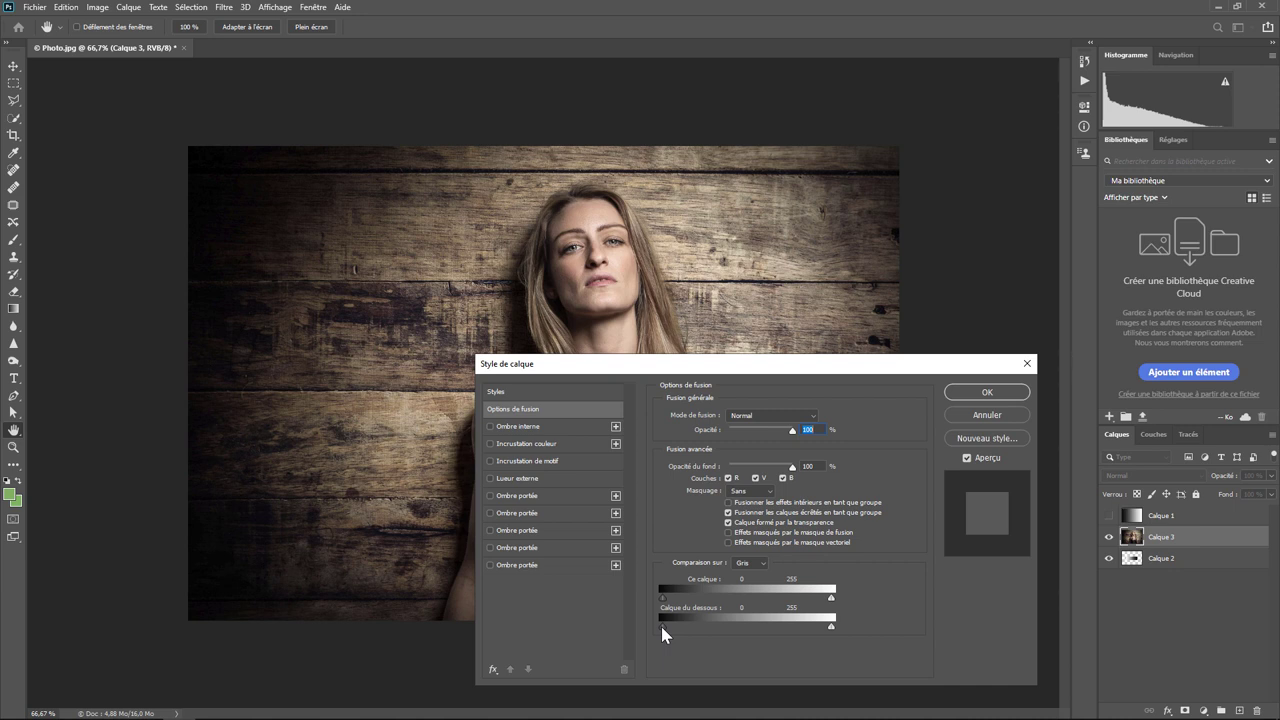
pyautogui.moveTo(662, 628); pyautogui.dragTo(687, 628)
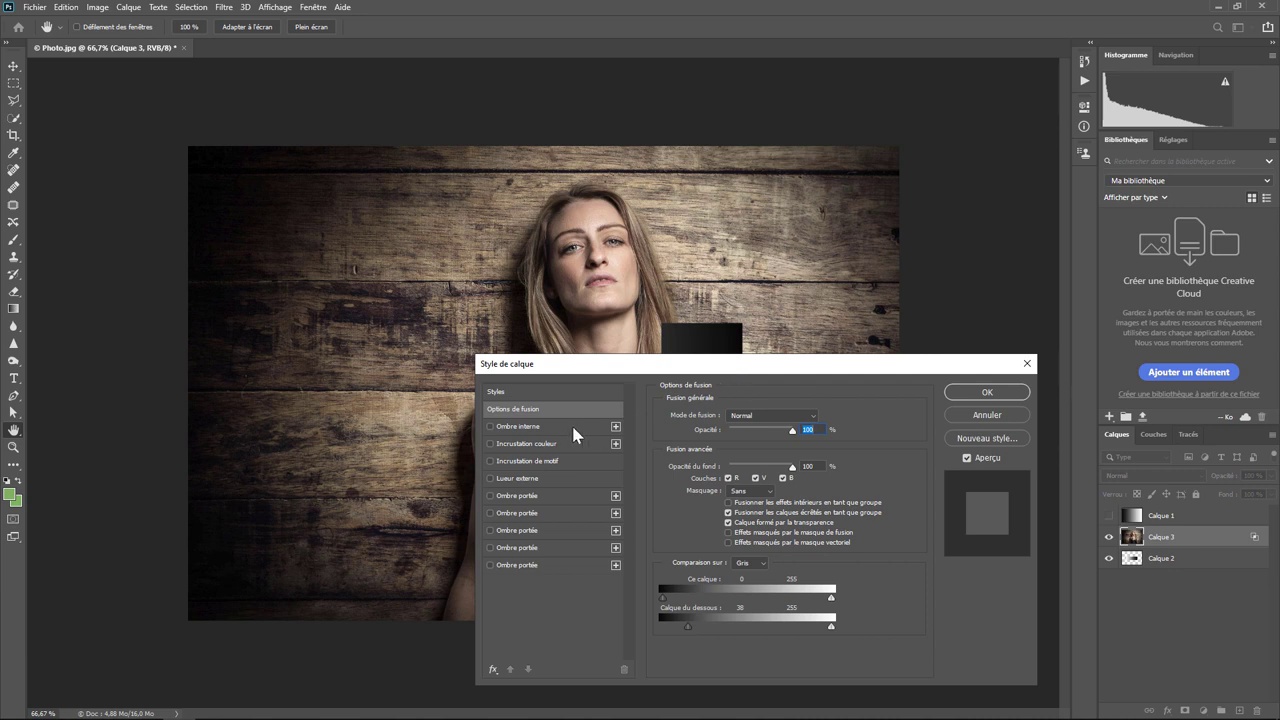
pyautogui.moveTo(738, 368); pyautogui.dragTo(305, 397)
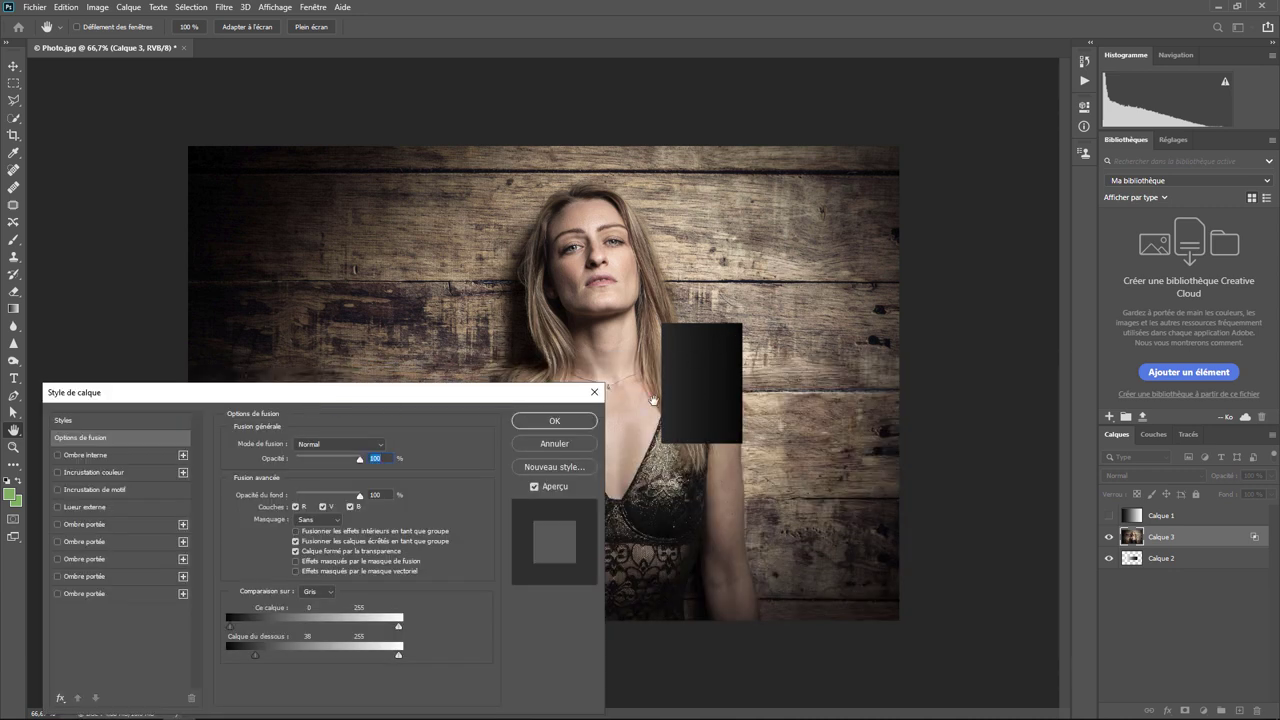
pyautogui.moveTo(256, 654)
pyautogui.mouseDown()
pyautogui.moveTo(333, 658)
pyautogui.moveTo(229, 654)
pyautogui.mouseUp()
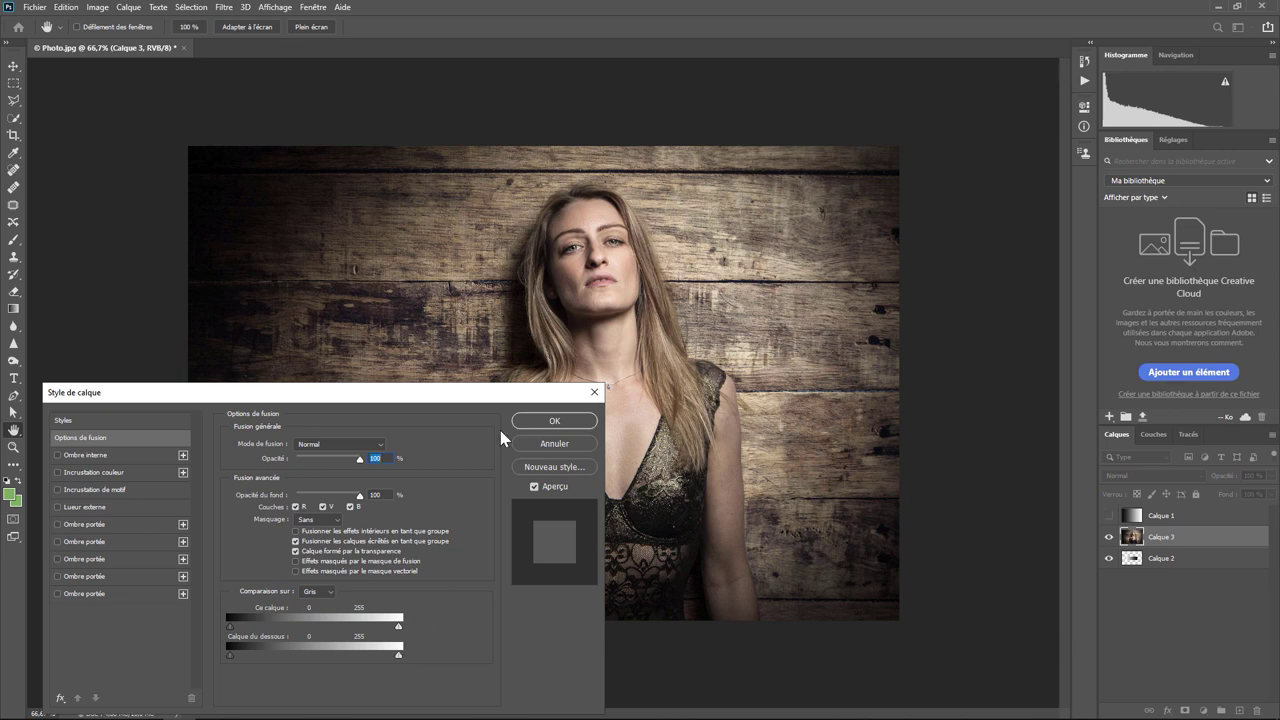
pyautogui.moveTo(468, 397)
pyautogui.mouseDown()
pyautogui.moveTo(920, 468)
pyautogui.moveTo(905, 437)
pyautogui.mouseUp()
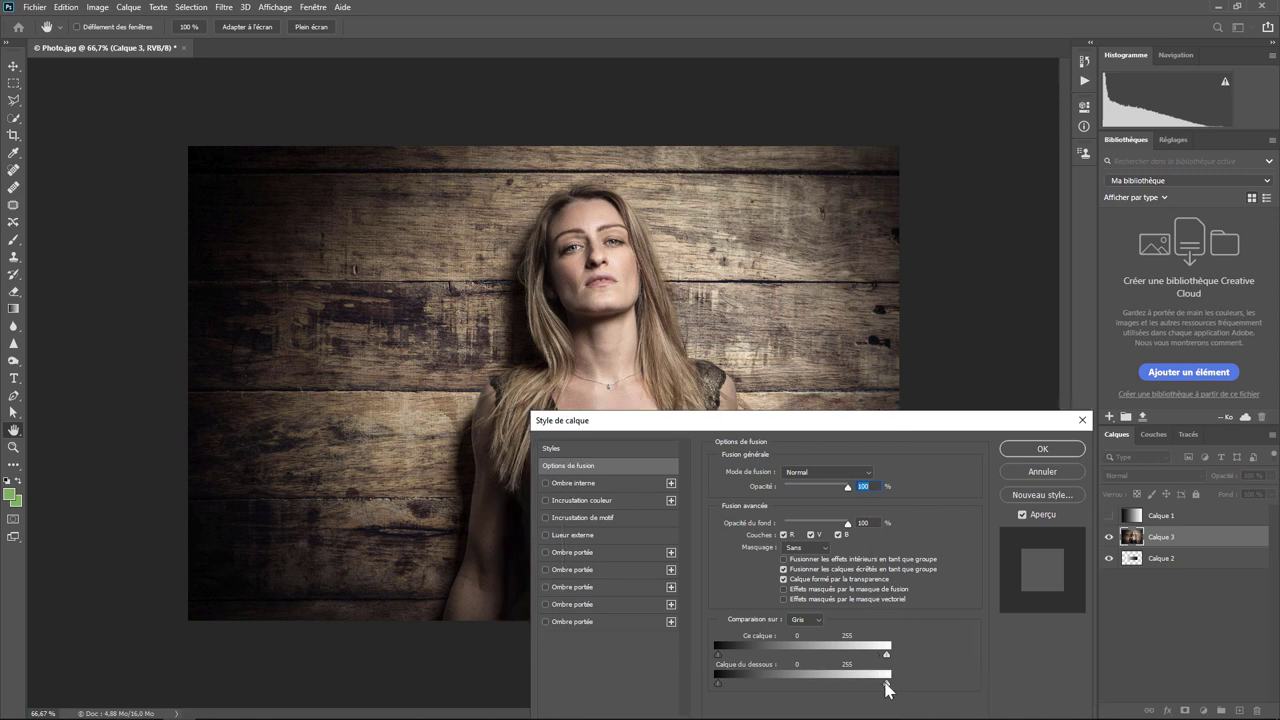
pyautogui.moveTo(888, 687)
pyautogui.mouseDown()
pyautogui.moveTo(786, 685)
pyautogui.moveTo(815, 687)
pyautogui.mouseUp()
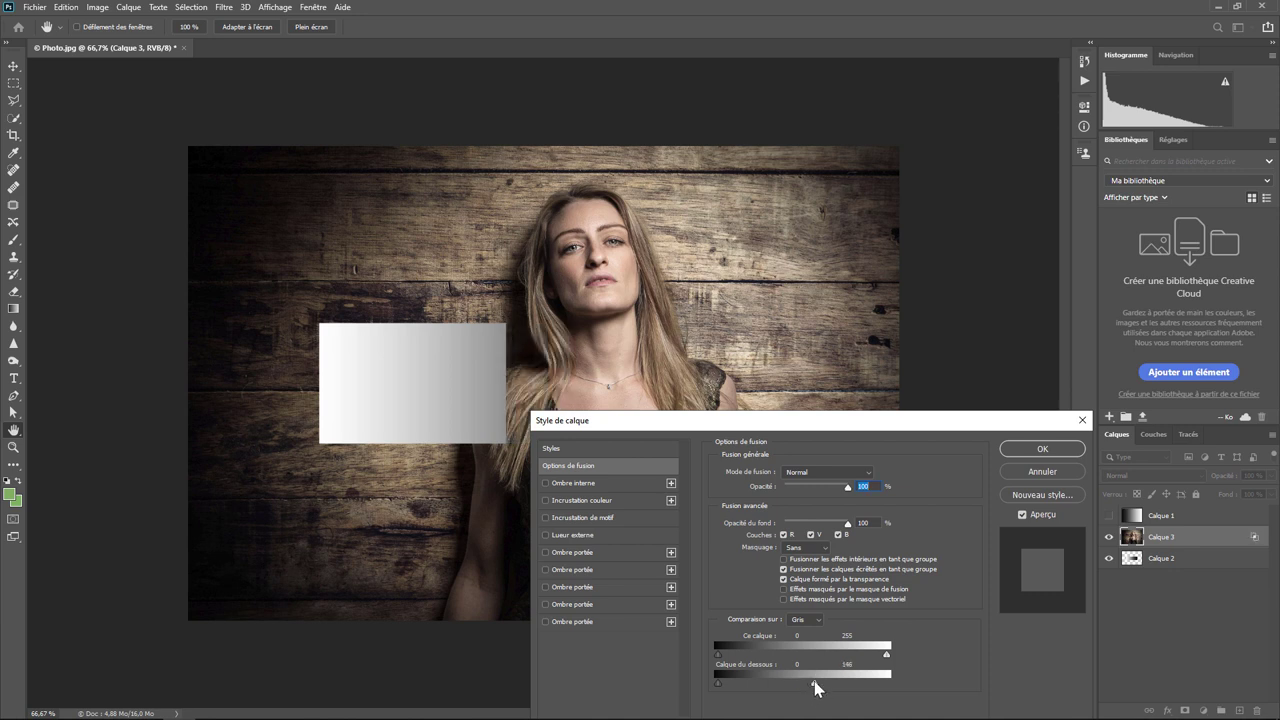
# Alt-split the Calque du dessous highlight handle to 146/148
pyautogui.keyDown('alt'); pyautogui.click(815, 685); pyautogui.keyUp('alt')
pyautogui.moveTo(816, 685)
pyautogui.mouseDown()
pyautogui.moveTo(865, 689)
pyautogui.moveTo(780, 684)
pyautogui.mouseUp()
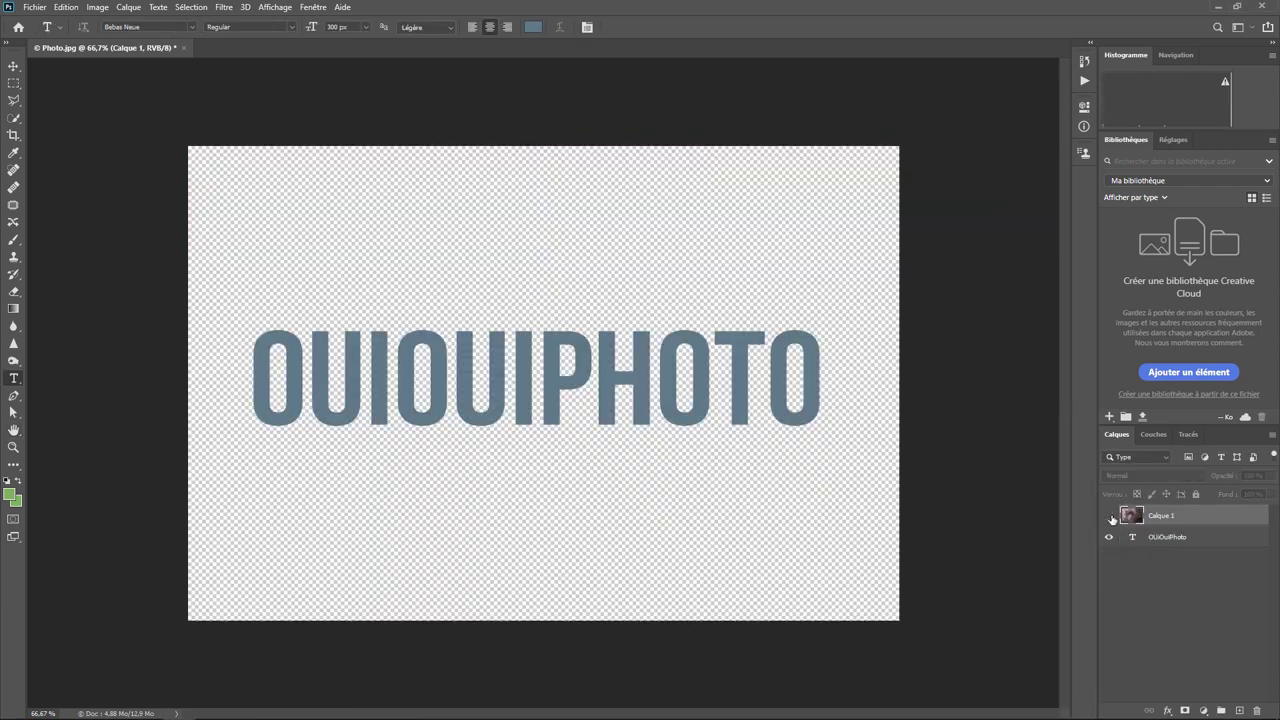
# Toggle the swirl Calque 1 on and off to compare with the OUIOUIPHOTO text, leaving it visible
pyautogui.click(1108, 515)
pyautogui.click(1108, 515)
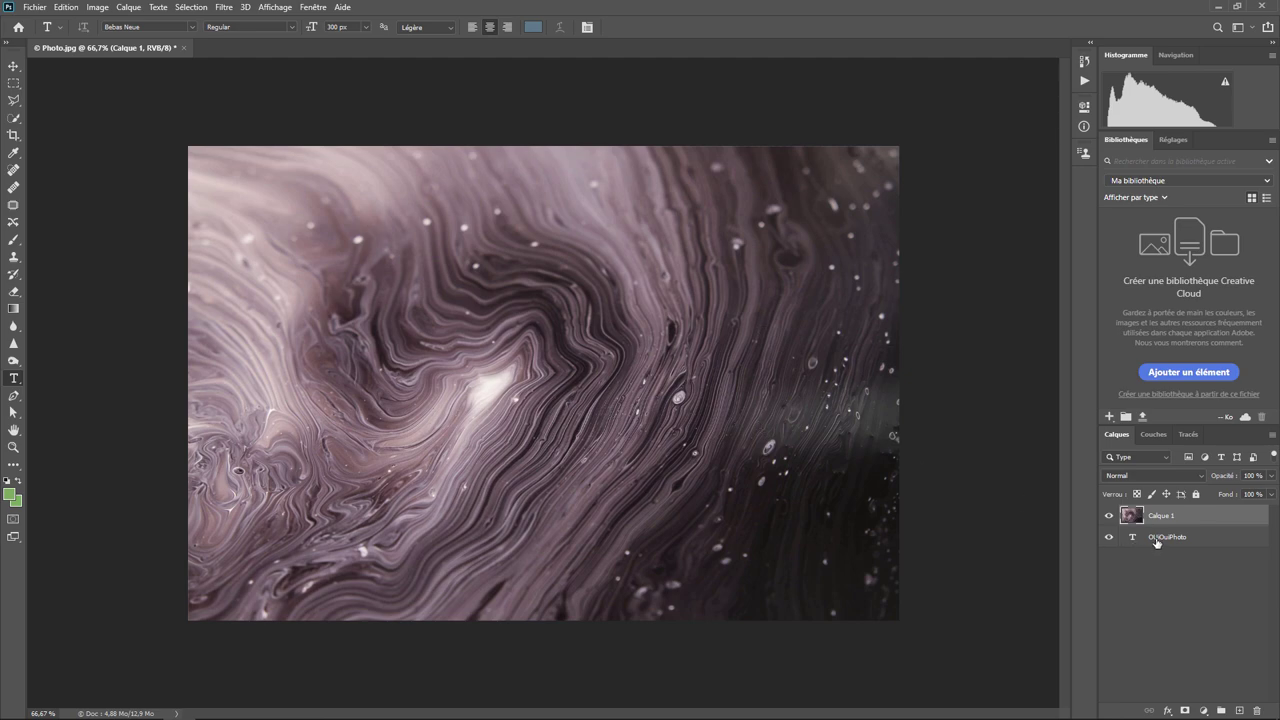
pyautogui.click(1108, 515)
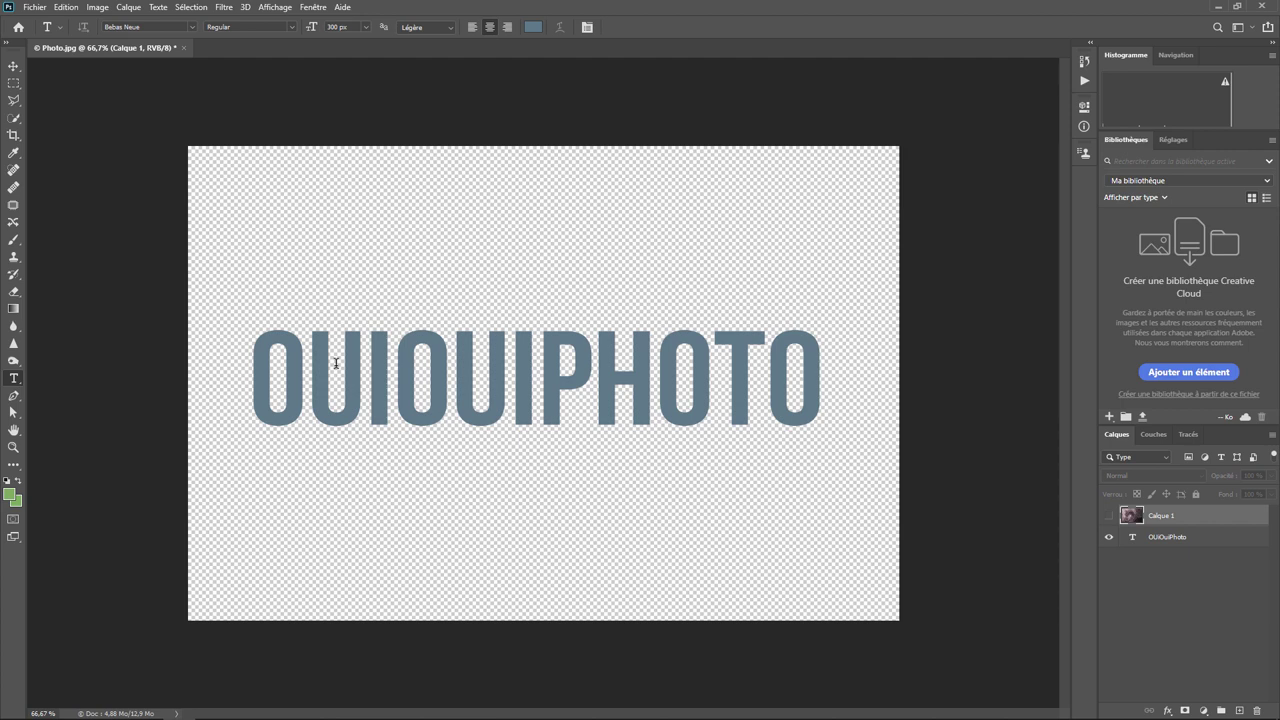
pyautogui.click(1108, 515)
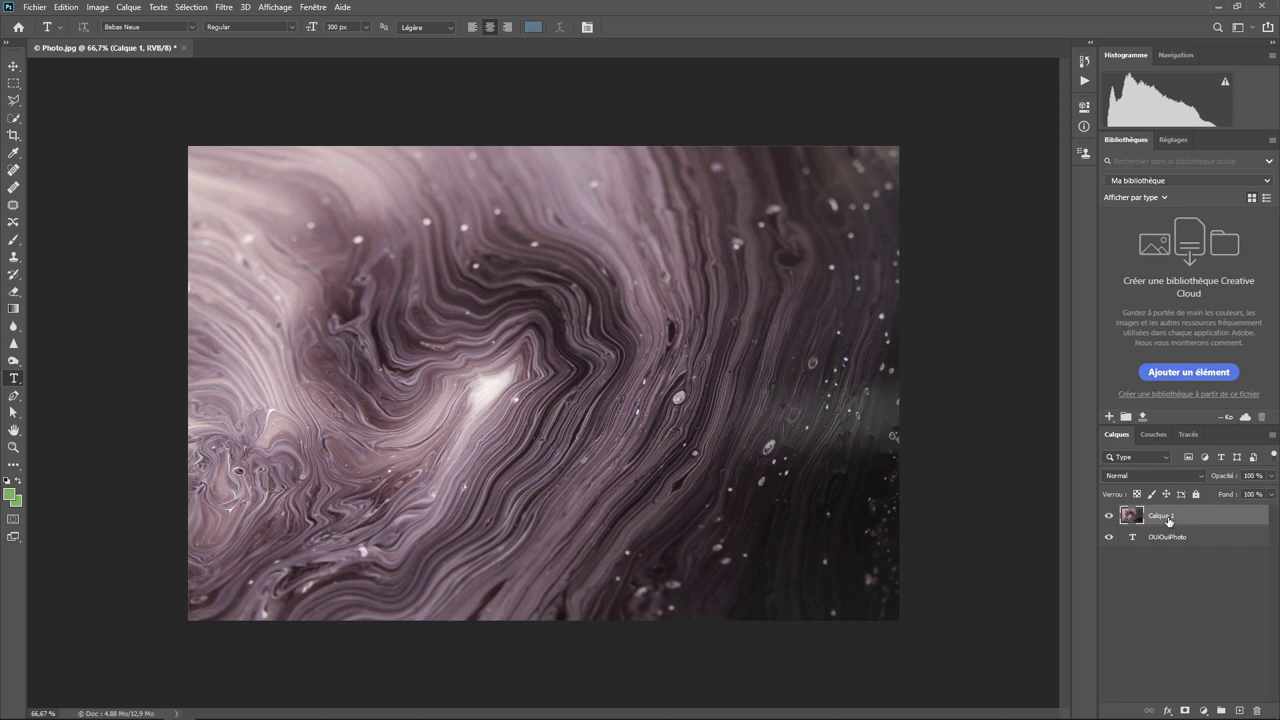
pyautogui.click(1110, 516)
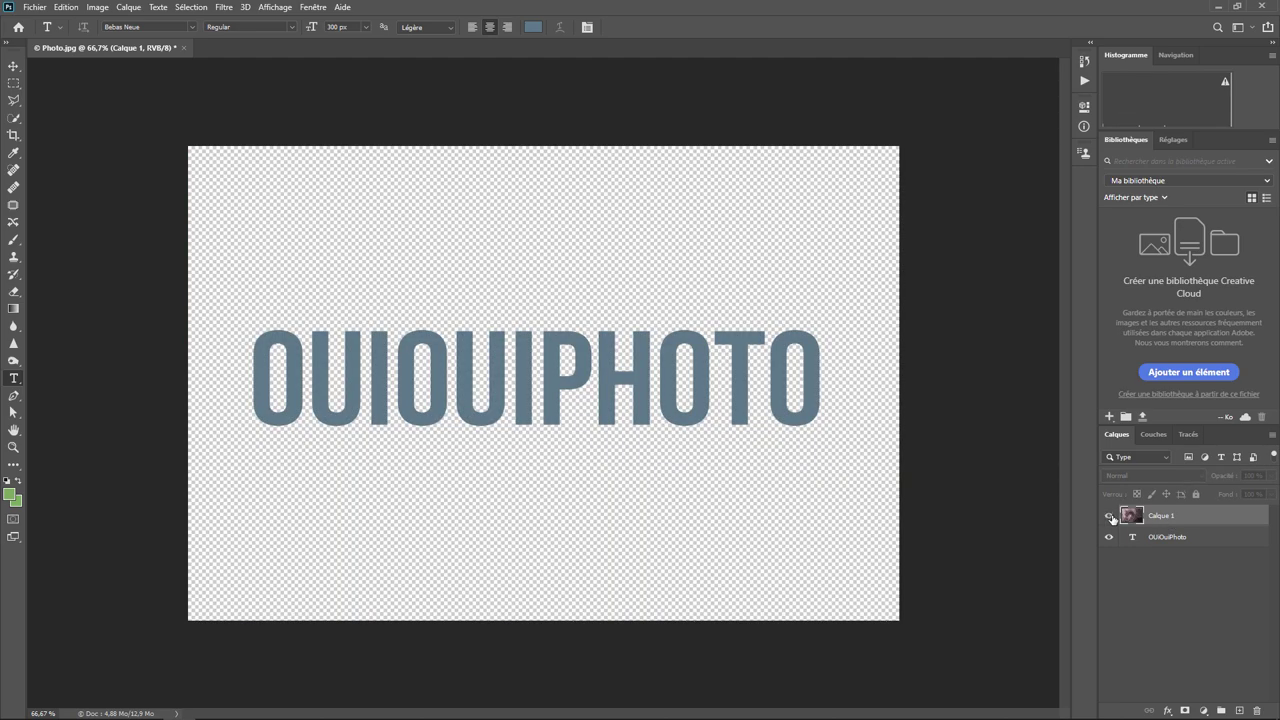
pyautogui.click(1110, 516)
# Clip the swirl Calque 1 to the OUIOUIPHOTO text without adding an adjustment layer
pyautogui.rightClick(1213, 518)
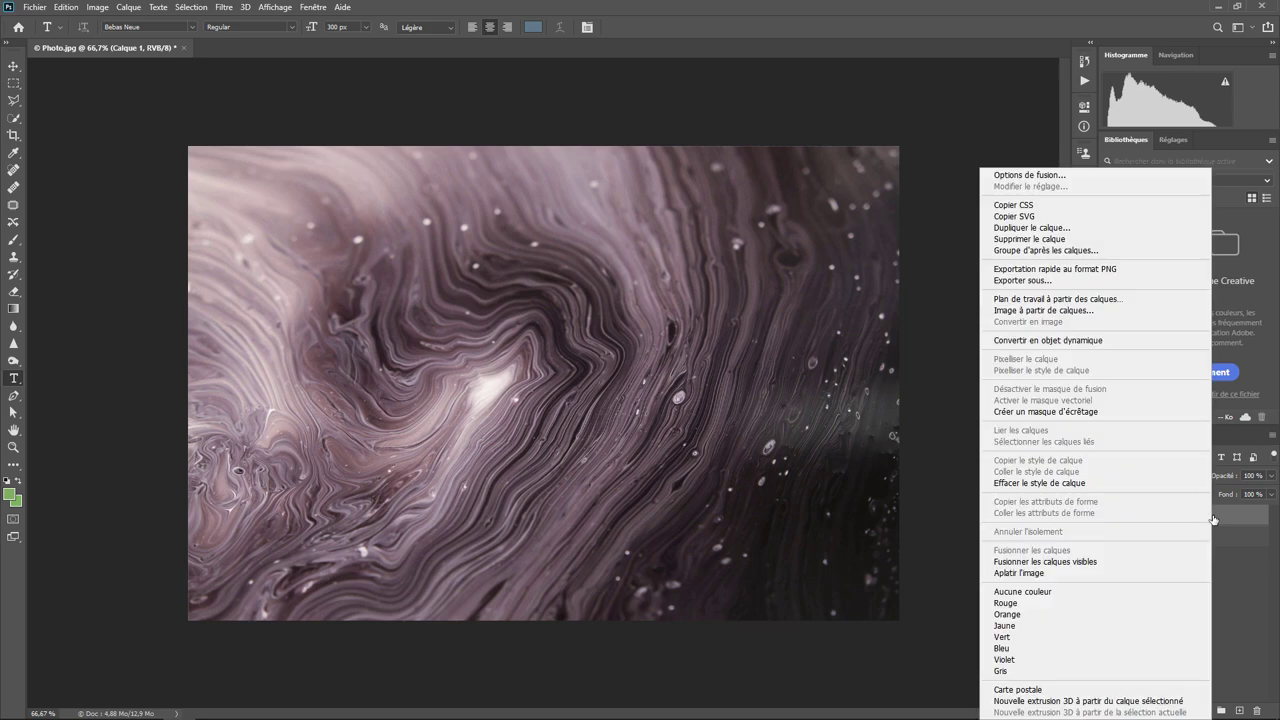
pyautogui.click(1085, 412)
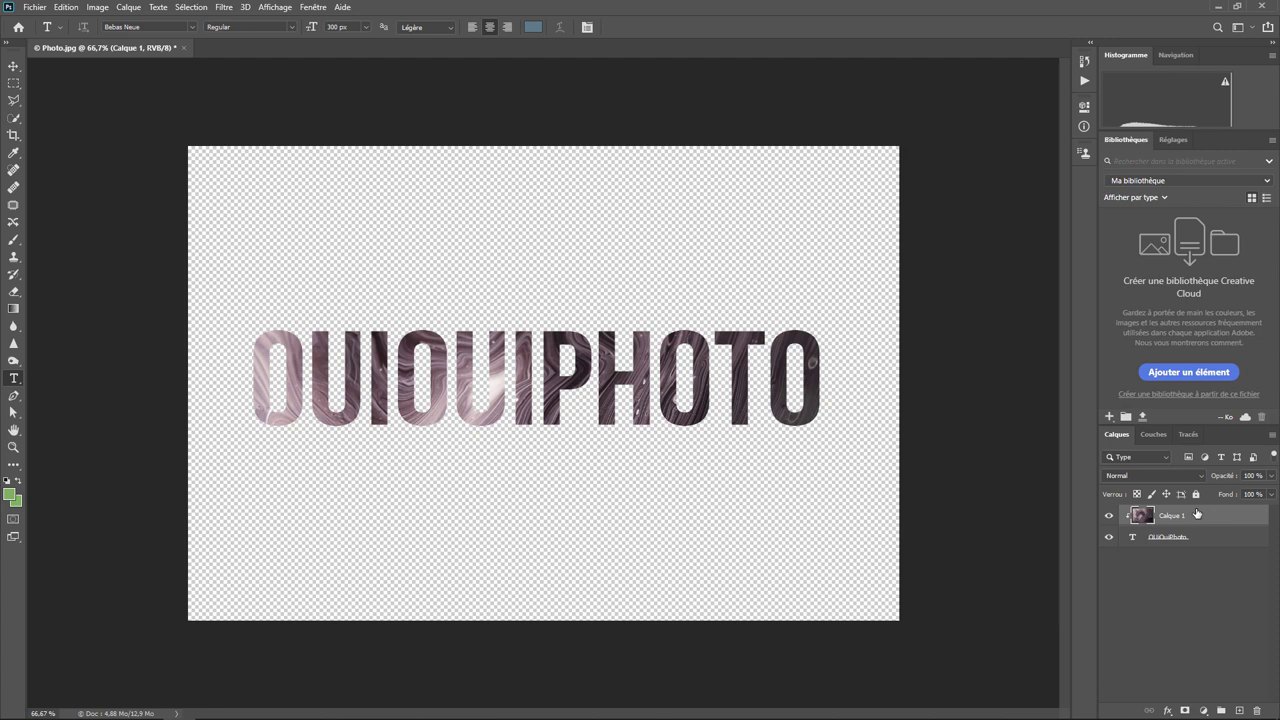
pyautogui.click(1203, 710)
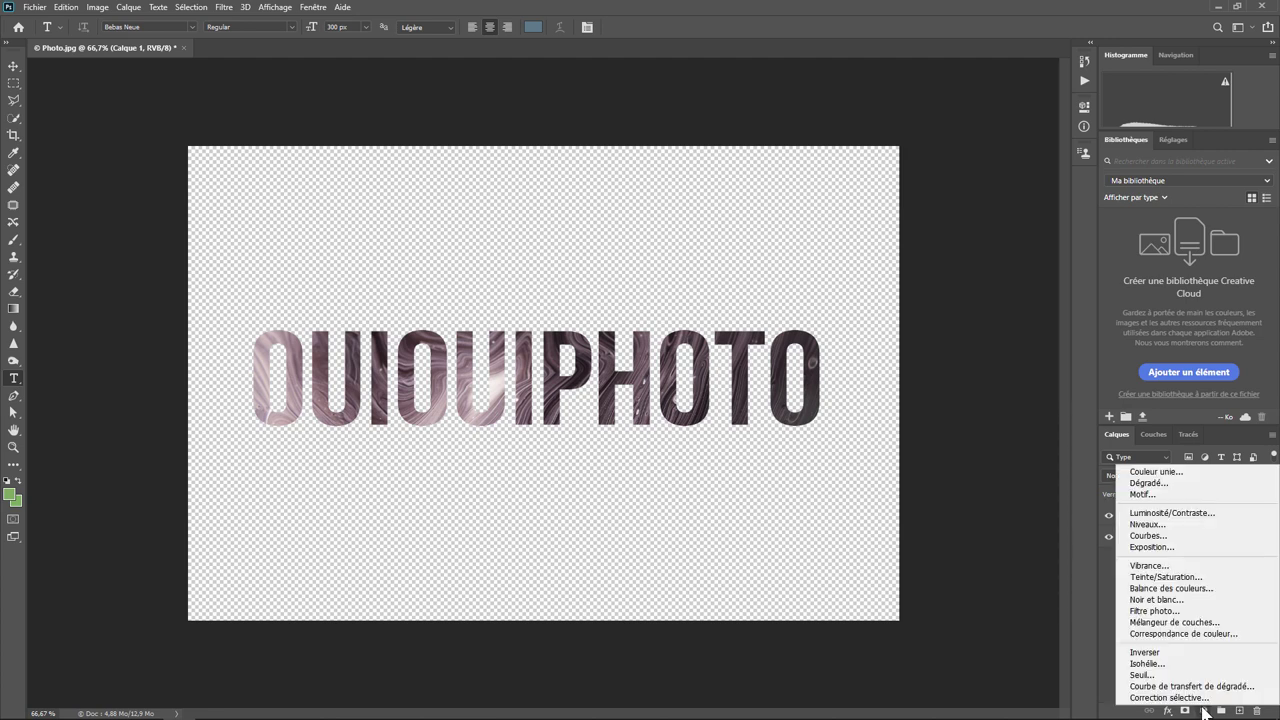
pyautogui.click(1110, 598)
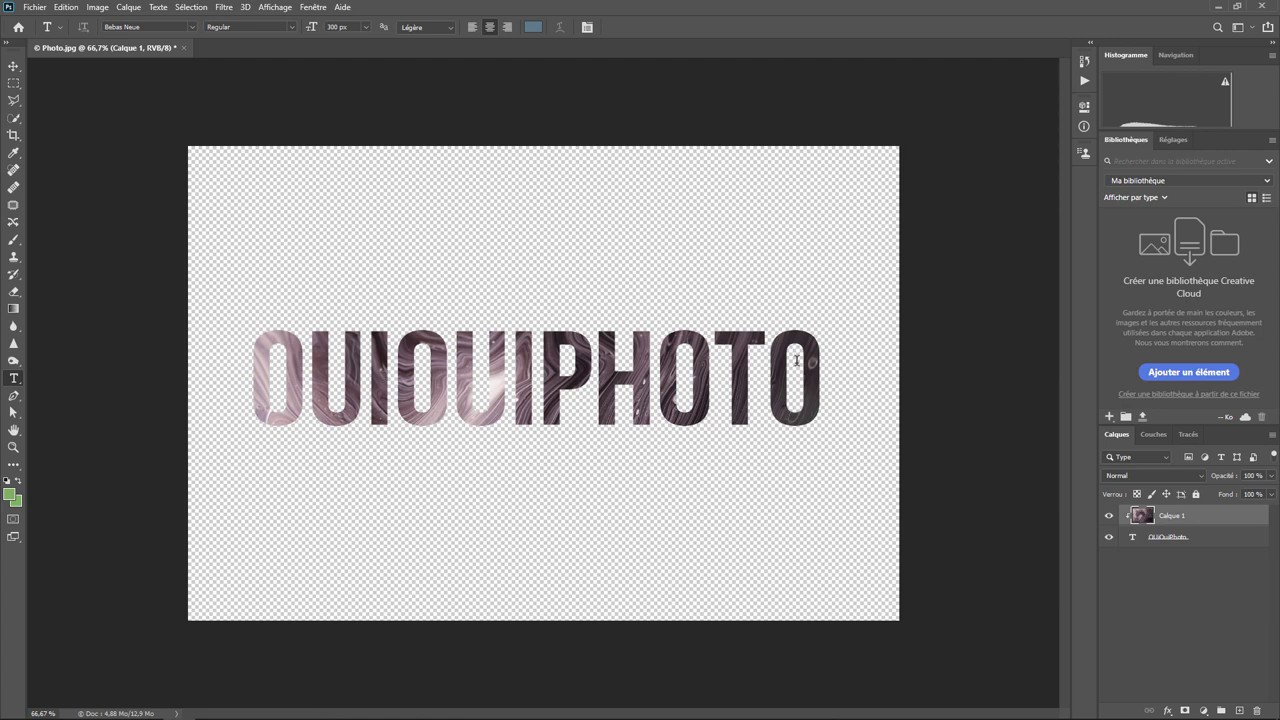
# Open the swirl layer's blending options and pull the Ce calque black and white sliders inward
pyautogui.rightClick(1208, 518)
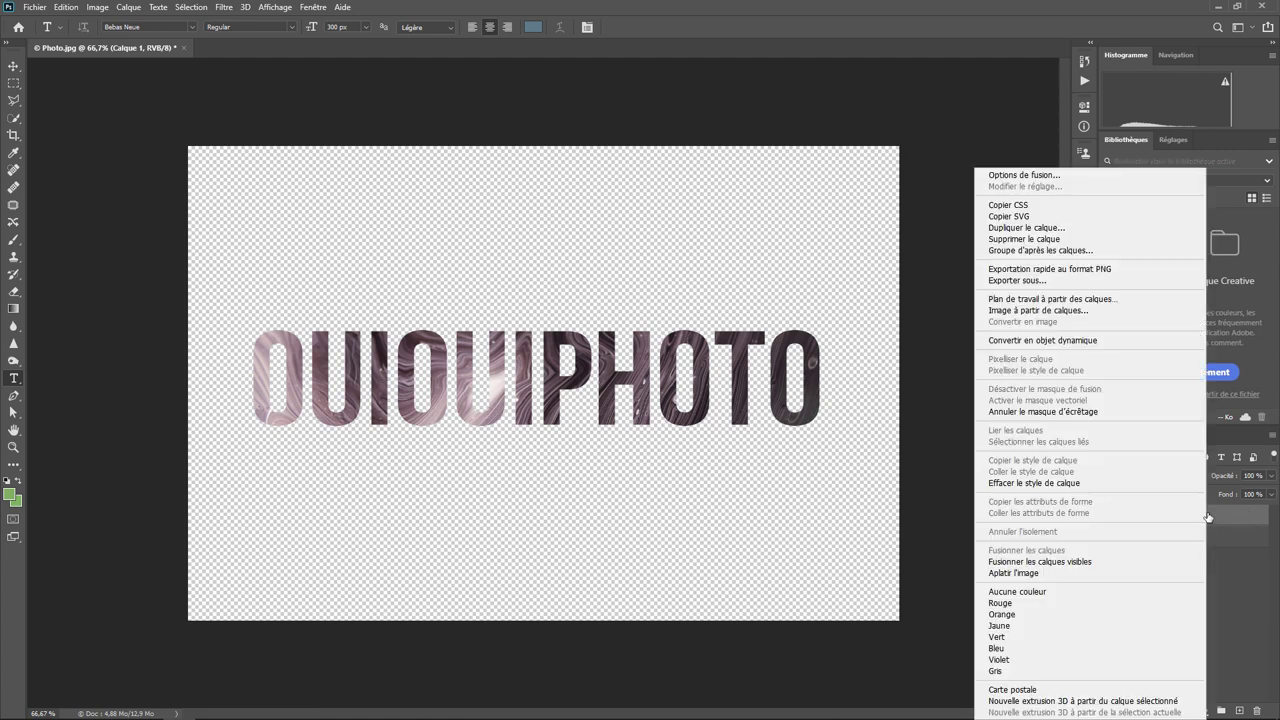
pyautogui.click(1037, 175)
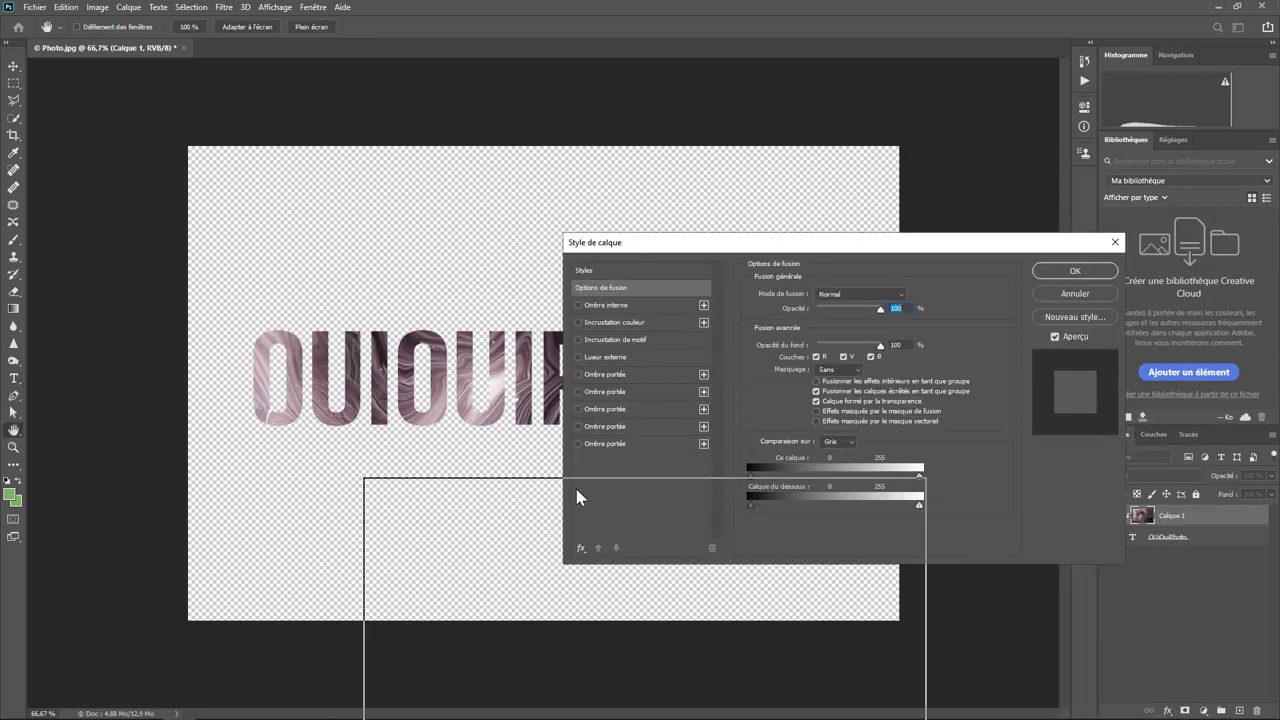
pyautogui.moveTo(750, 515); pyautogui.dragTo(578, 492)
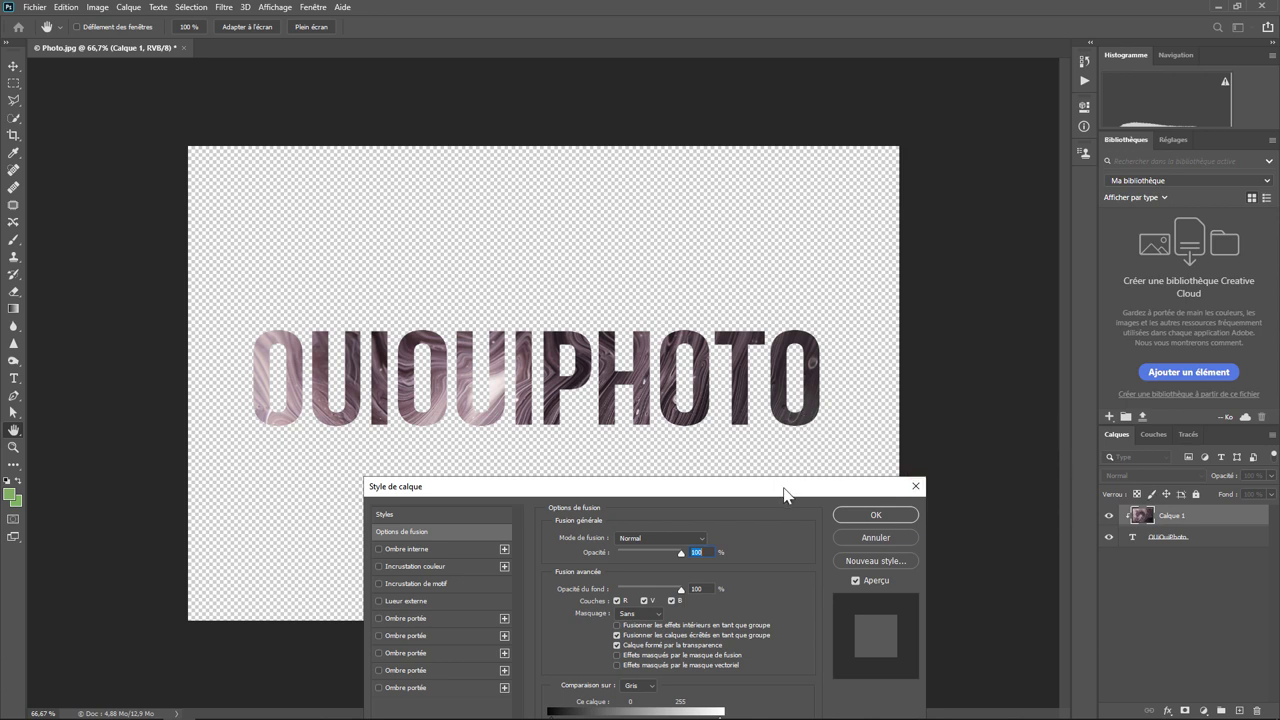
pyautogui.moveTo(785, 492); pyautogui.dragTo(706, 465)
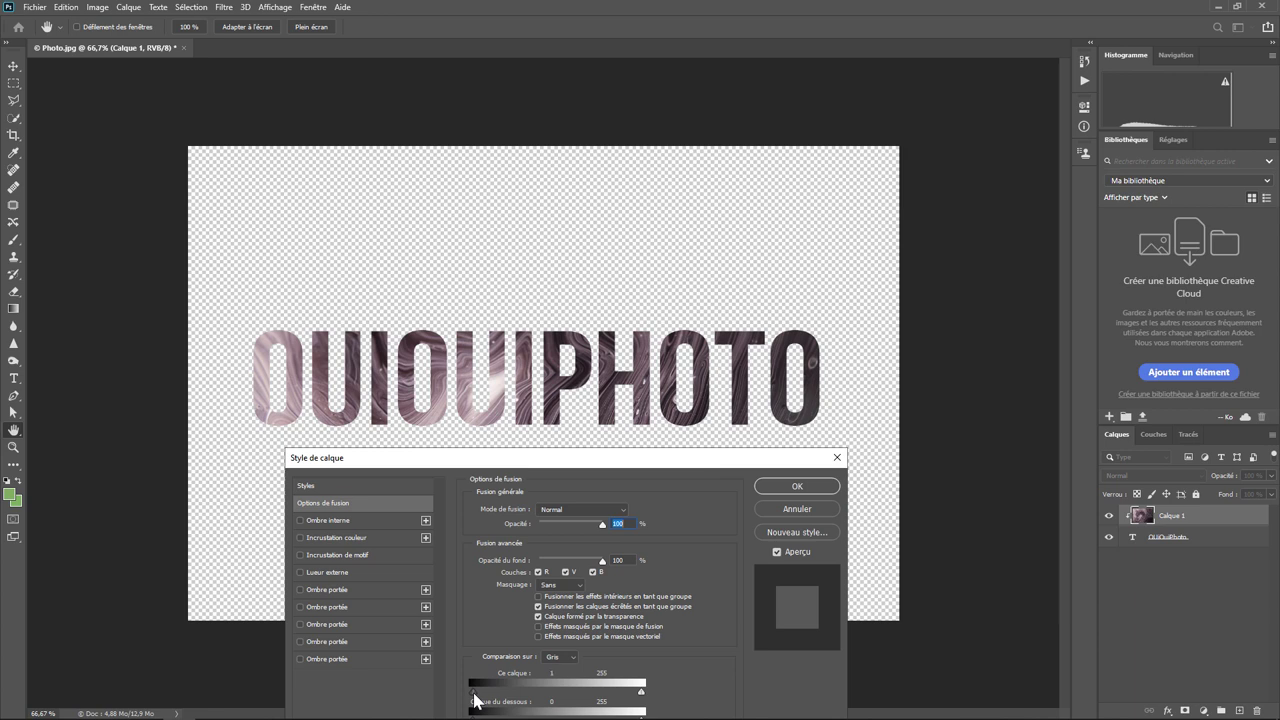
pyautogui.moveTo(474, 700); pyautogui.dragTo(507, 692)
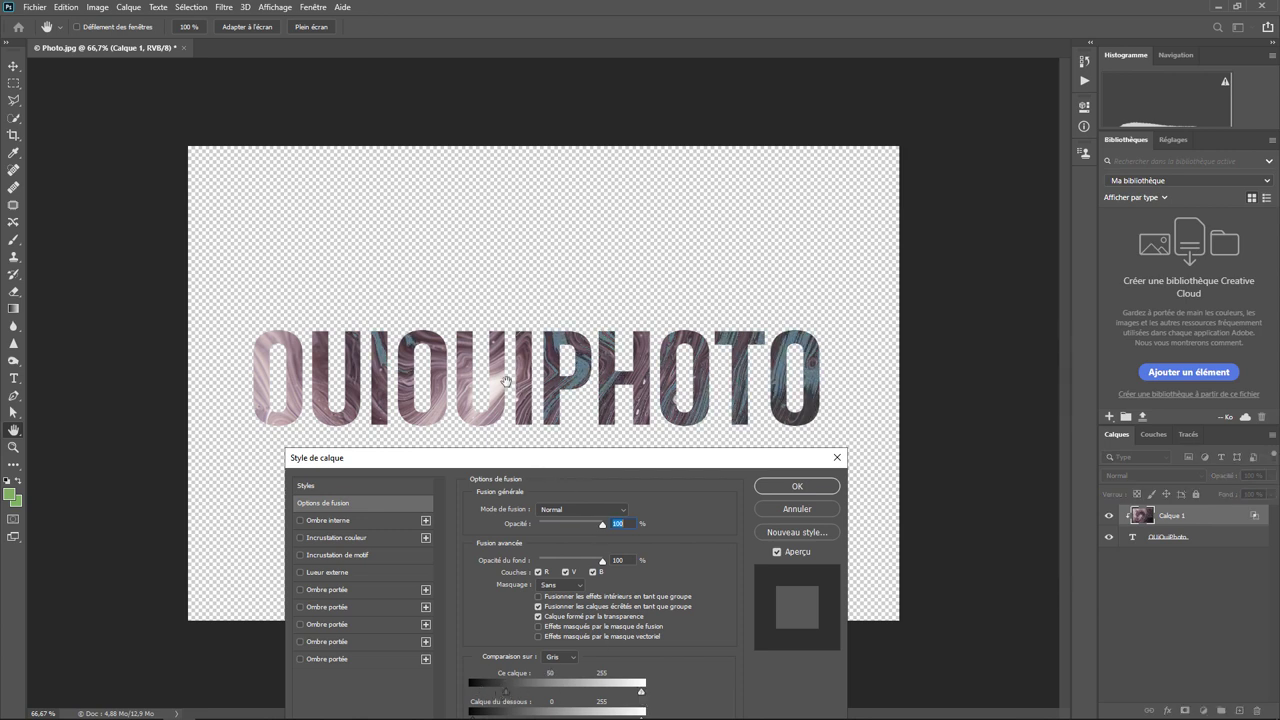
pyautogui.moveTo(643, 688); pyautogui.dragTo(598, 685)
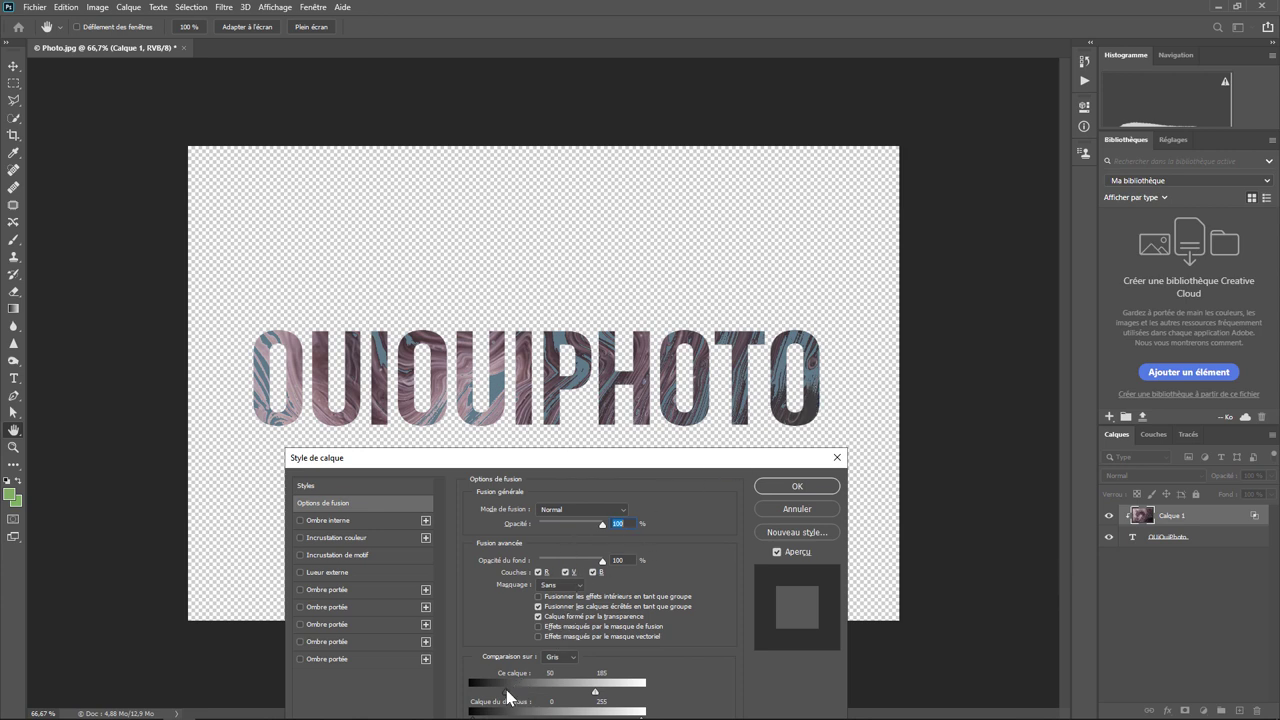
# Alt-split the Ce calque handles to 39/79 and 168/211 to feather the cutoffs
pyautogui.press('alt')
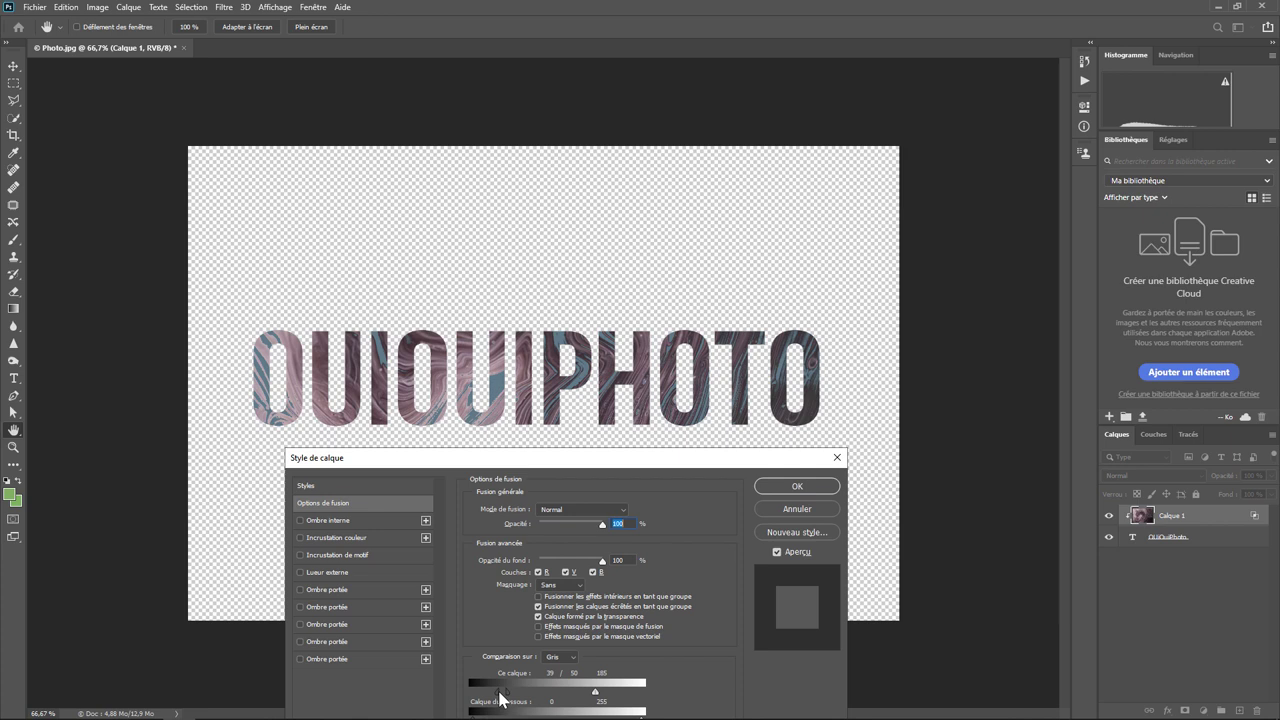
pyautogui.moveTo(501, 700); pyautogui.dragTo(525, 692)
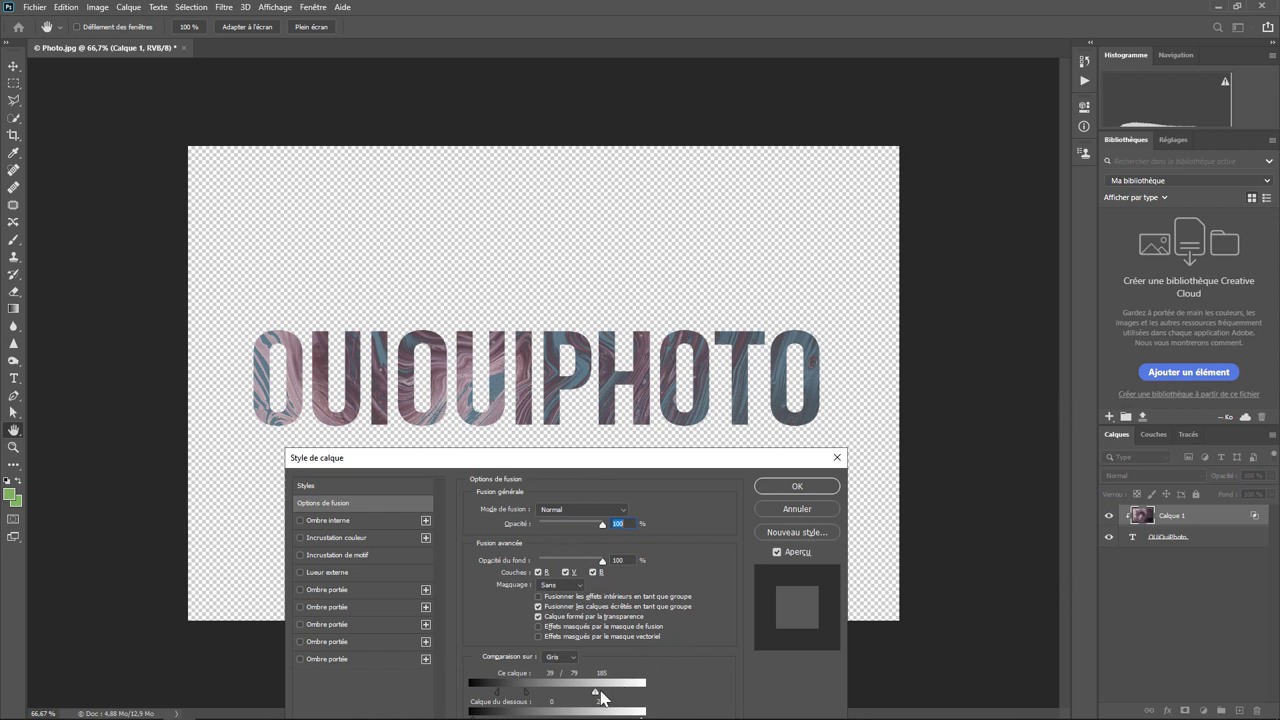
pyautogui.moveTo(595, 692)
pyautogui.mouseDown()
pyautogui.moveTo(603, 705)
pyautogui.moveTo(620, 695)
pyautogui.moveTo(585, 692)
pyautogui.mouseUp()
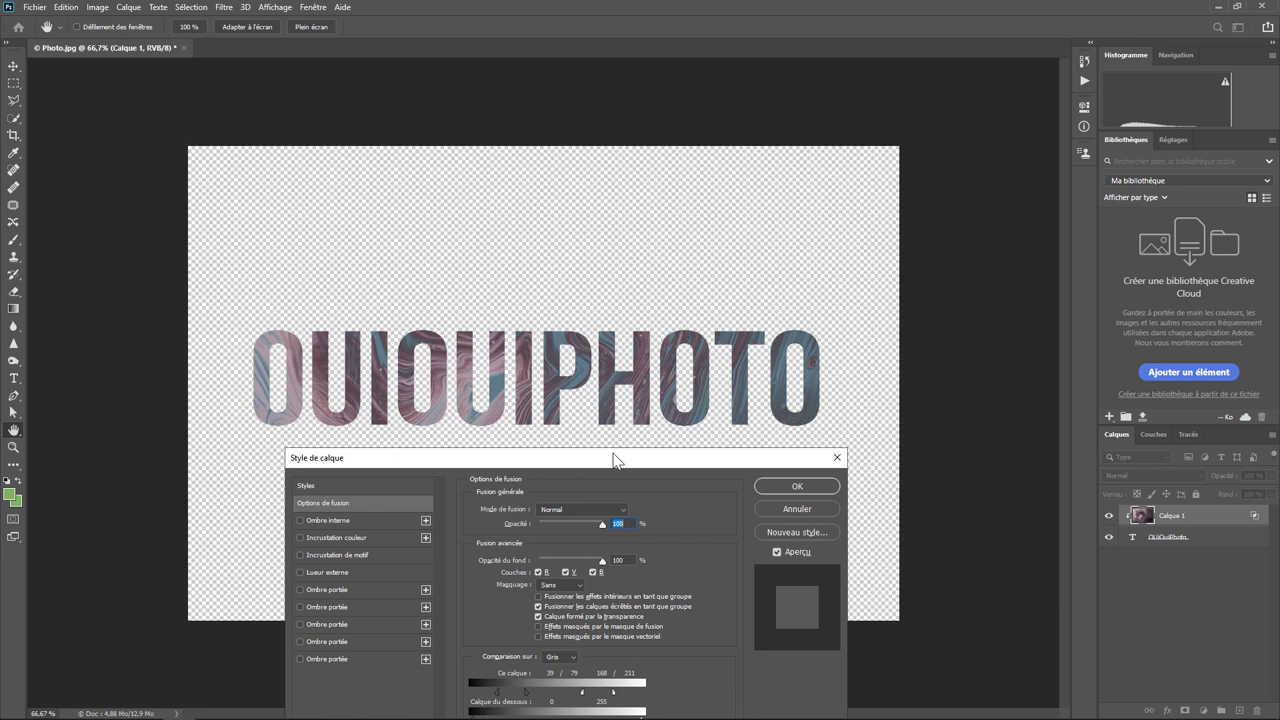
# Apply the blending options and choose a new blend mode for the swirl layer
pyautogui.click(797, 486)
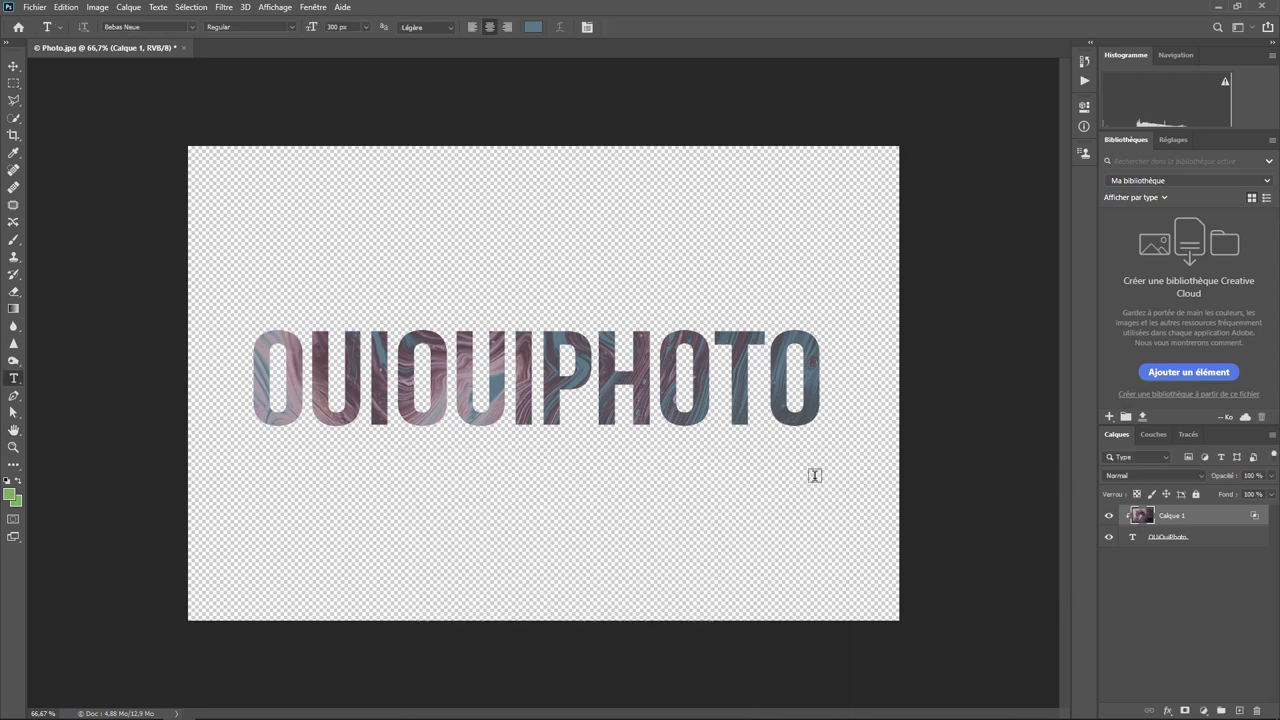
pyautogui.click(1162, 476)
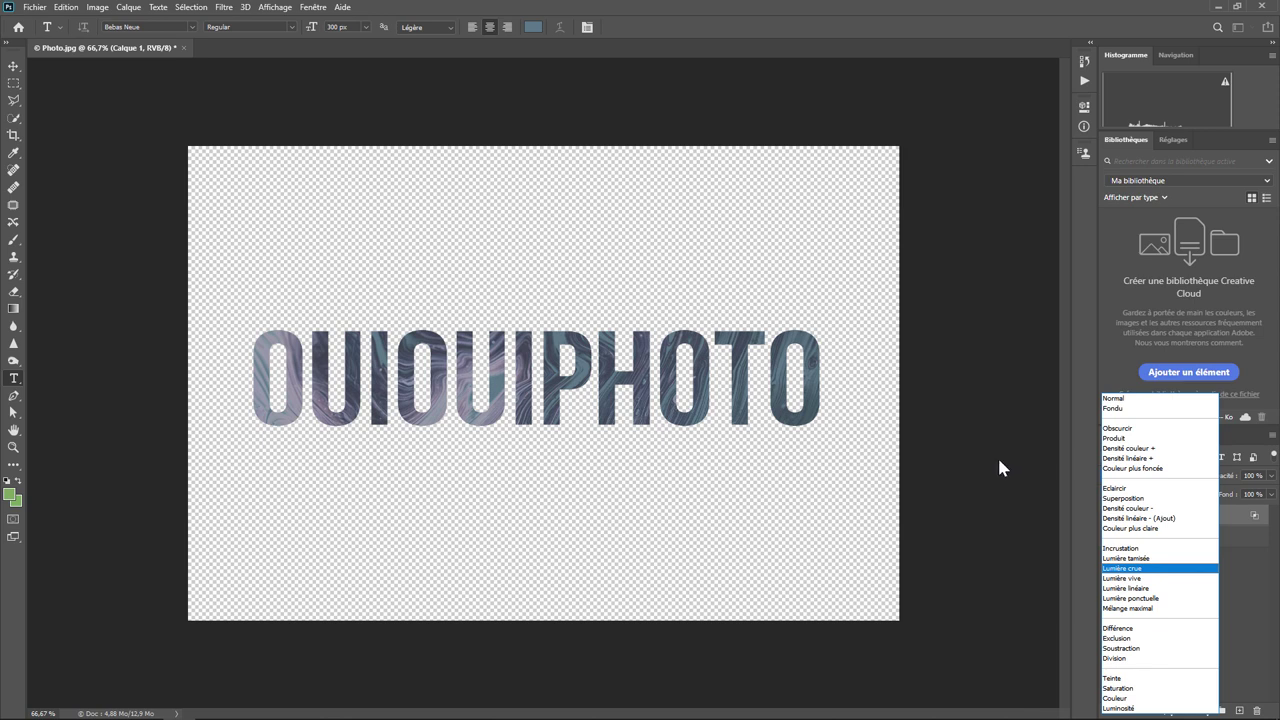
pyautogui.click(1116, 399)
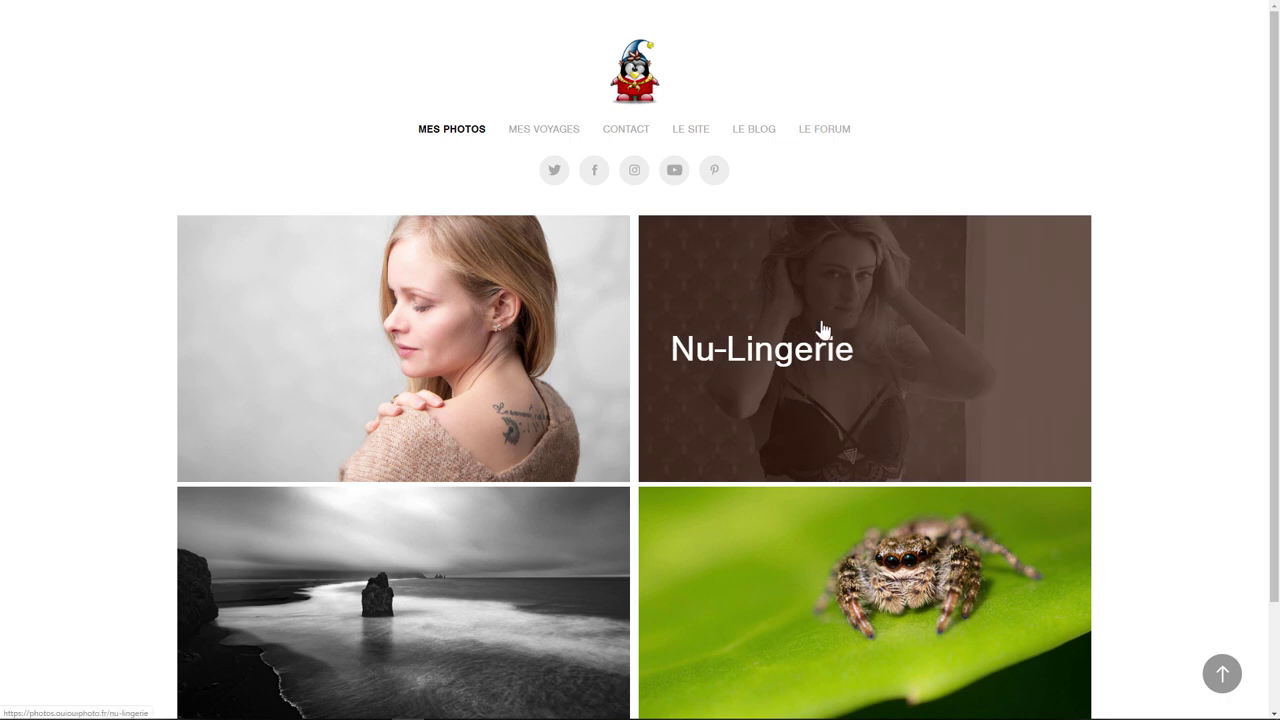
# Go from MES VOYAGES to the Ireland gallery, open the boat photo full-size and copy it
pyautogui.click(558, 135)
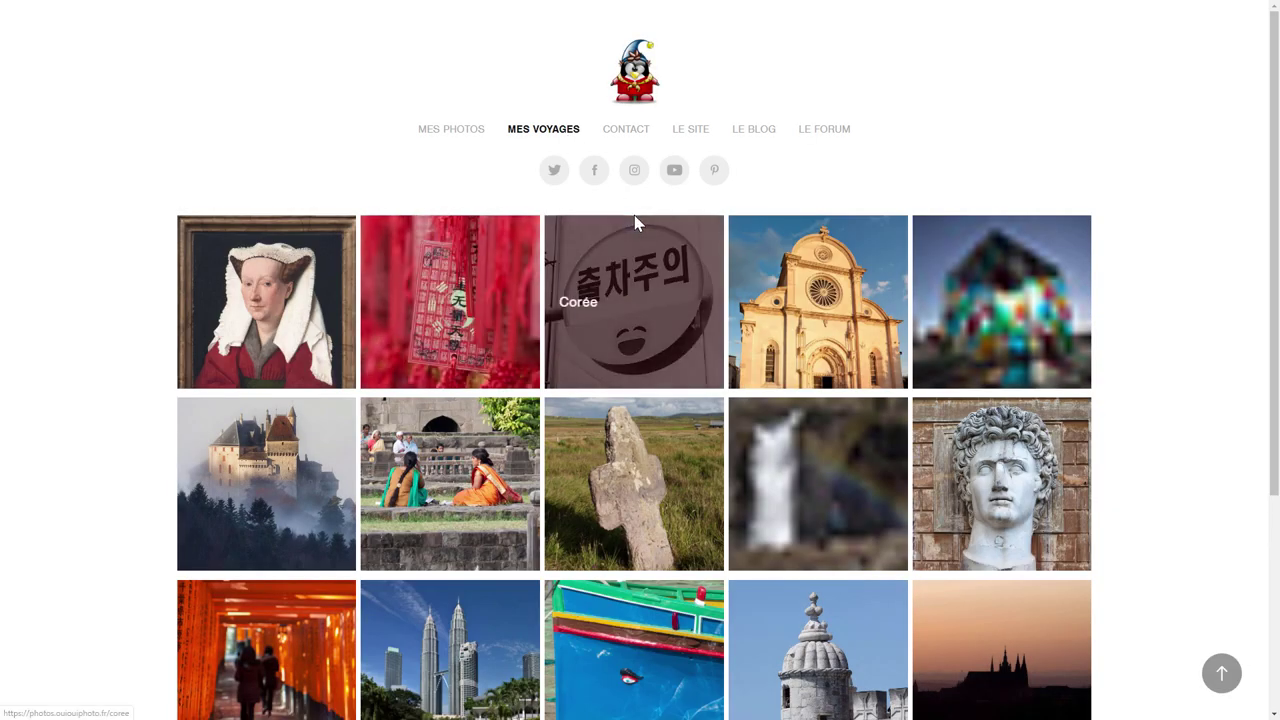
pyautogui.click(624, 483)
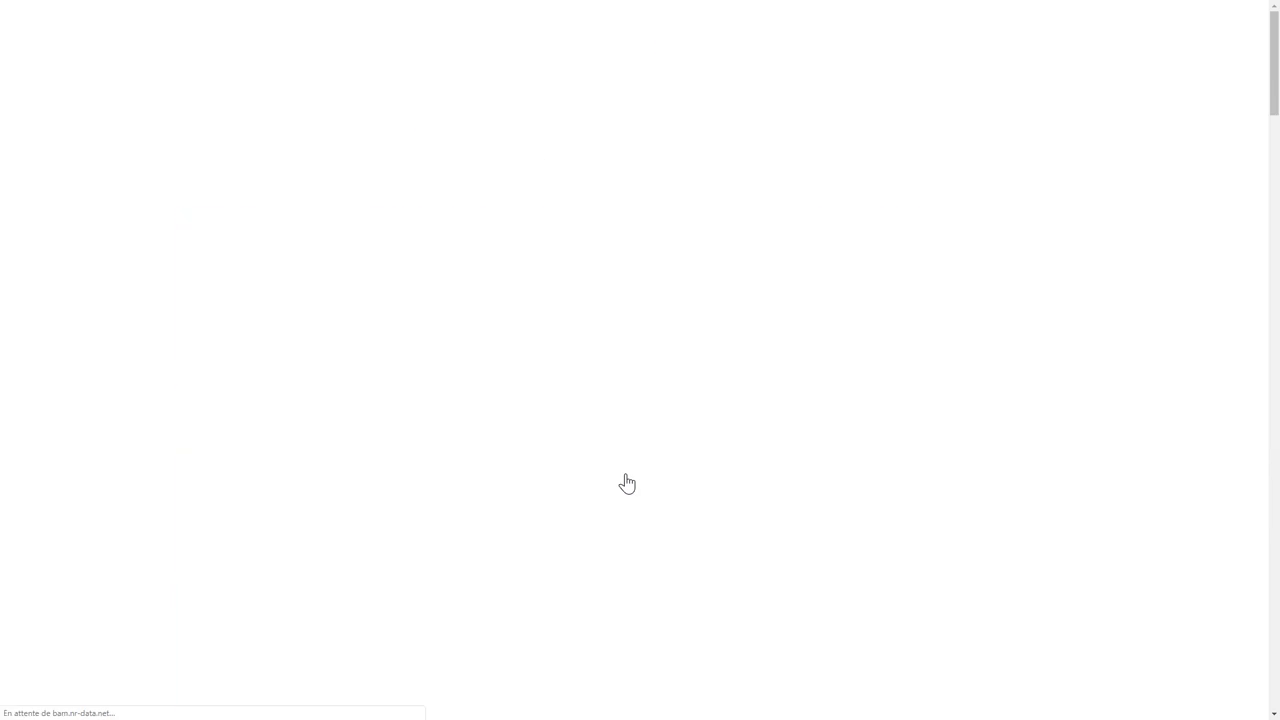
pyautogui.scroll(-6, 651, 383)
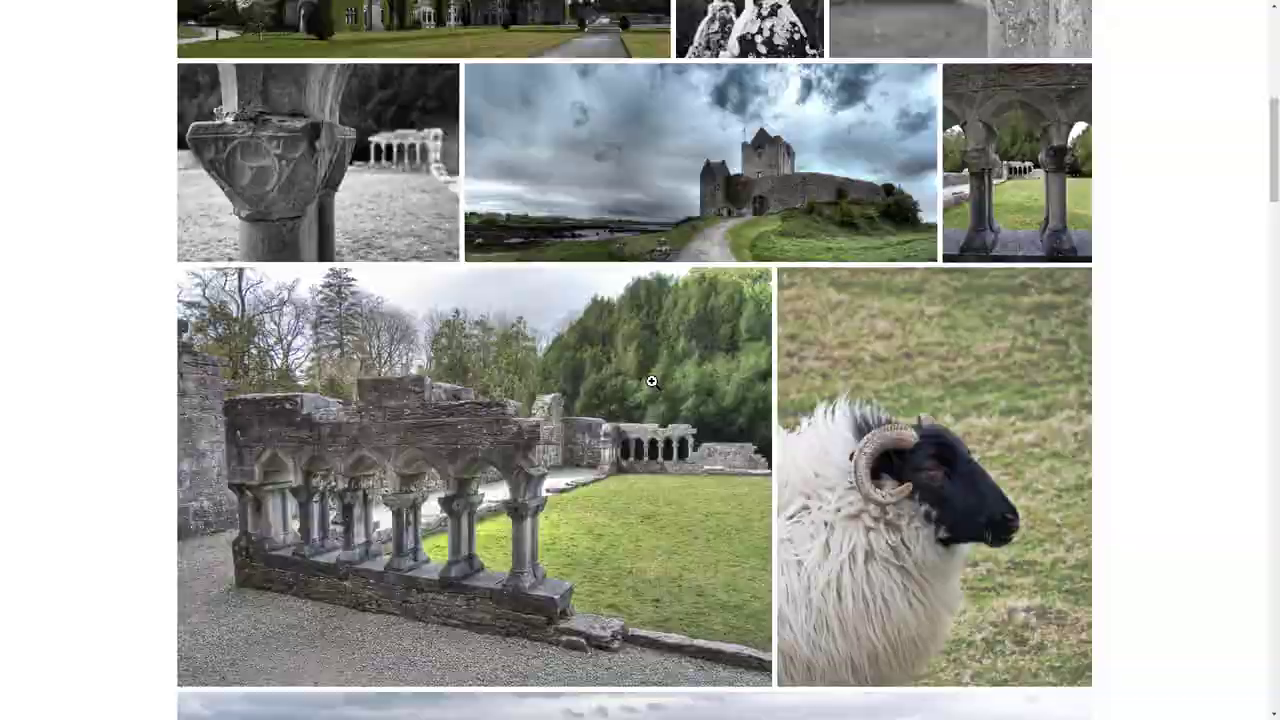
pyautogui.scroll(-4, 651, 383)
pyautogui.scroll(-6, 651, 383)
pyautogui.scroll(-5, 651, 381)
pyautogui.scroll(-5, 651, 381)
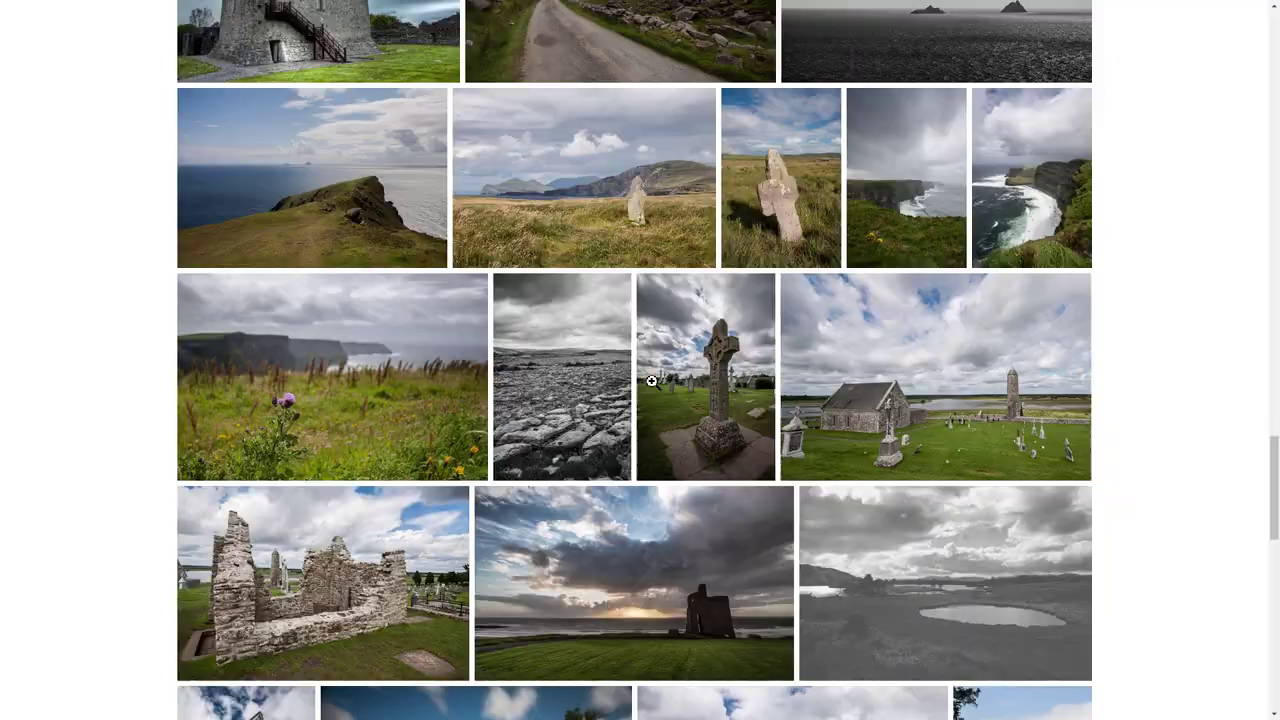
pyautogui.scroll(-5, 651, 381)
pyautogui.scroll(-5, 651, 381)
pyautogui.scroll(-1, 651, 383)
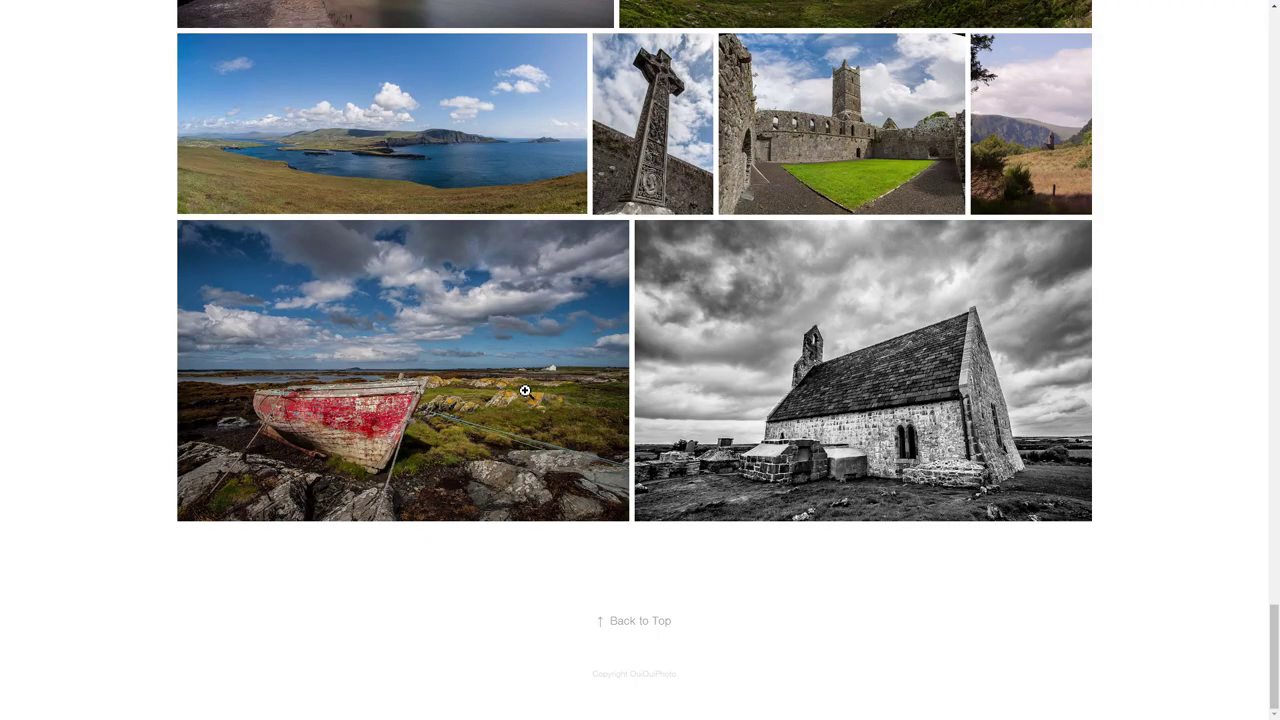
pyautogui.click(421, 363)
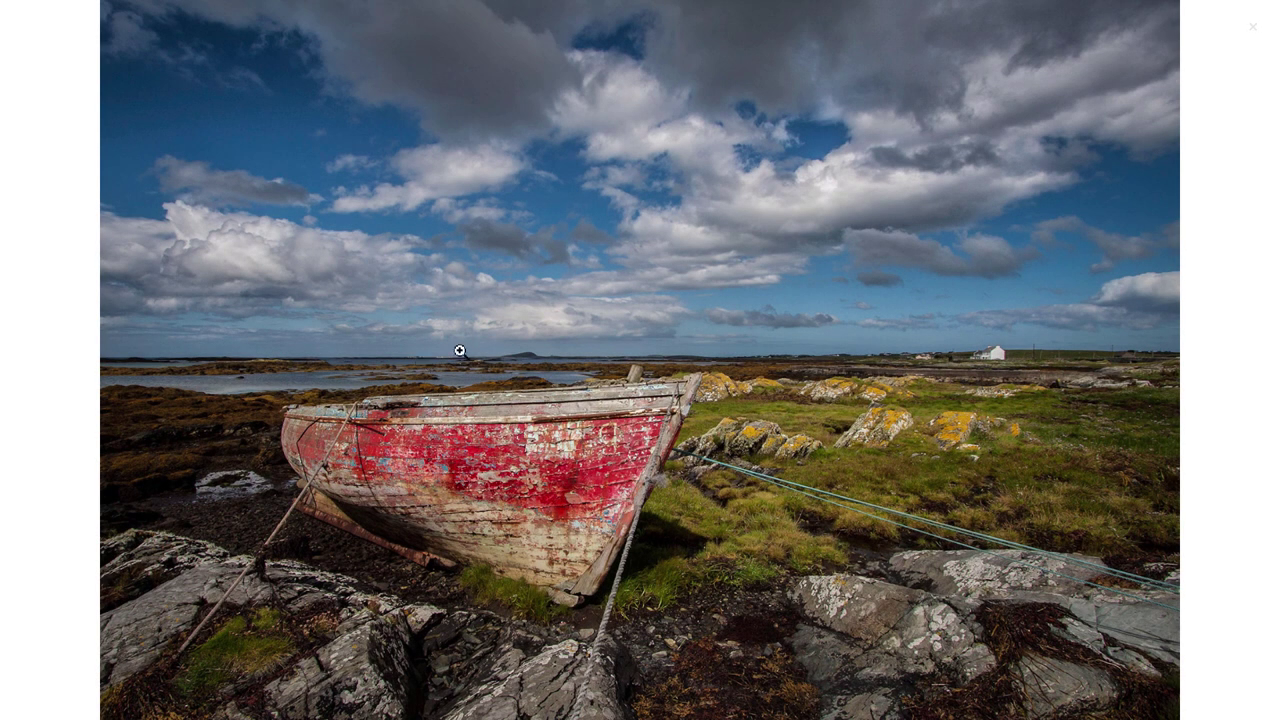
pyautogui.rightClick(620, 252)
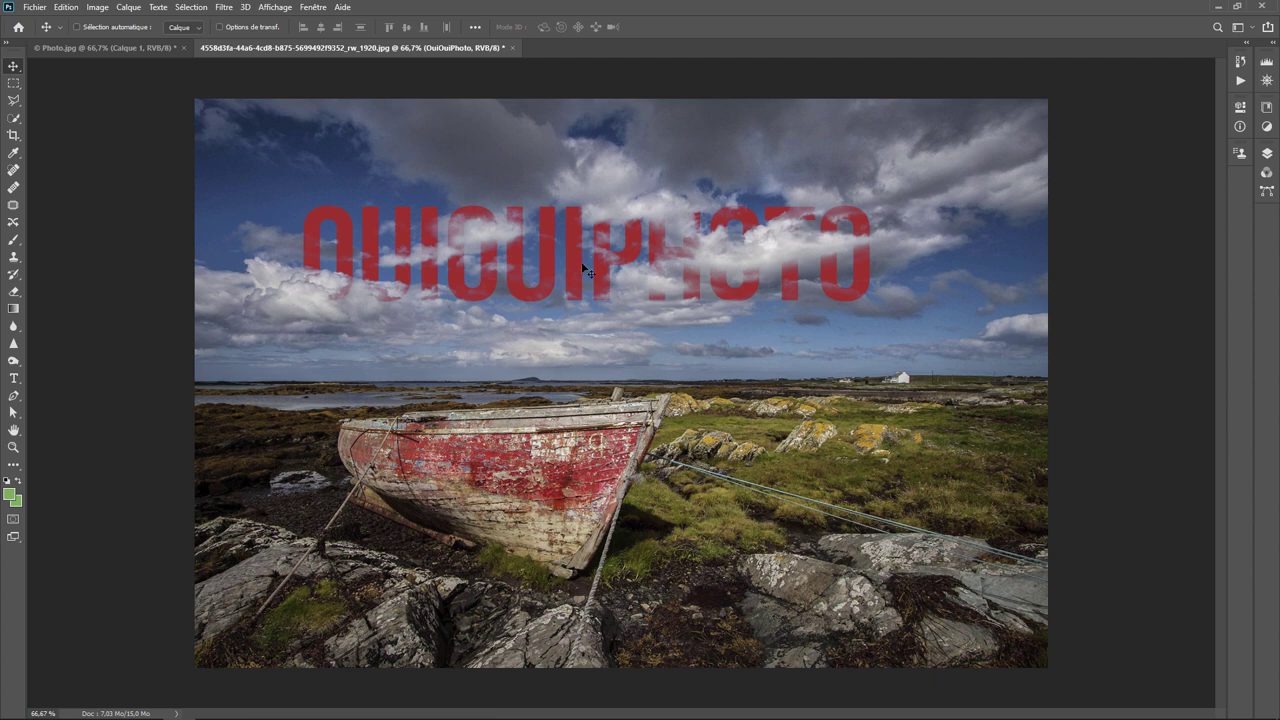
# Drag the OUIOUIPHOTO watermark text left across the photo and back right with the Move tool
pyautogui.moveTo(593, 273)
pyautogui.mouseDown()
pyautogui.moveTo(646, 303)
pyautogui.moveTo(485, 264)
pyautogui.moveTo(551, 274)
pyautogui.mouseUp()
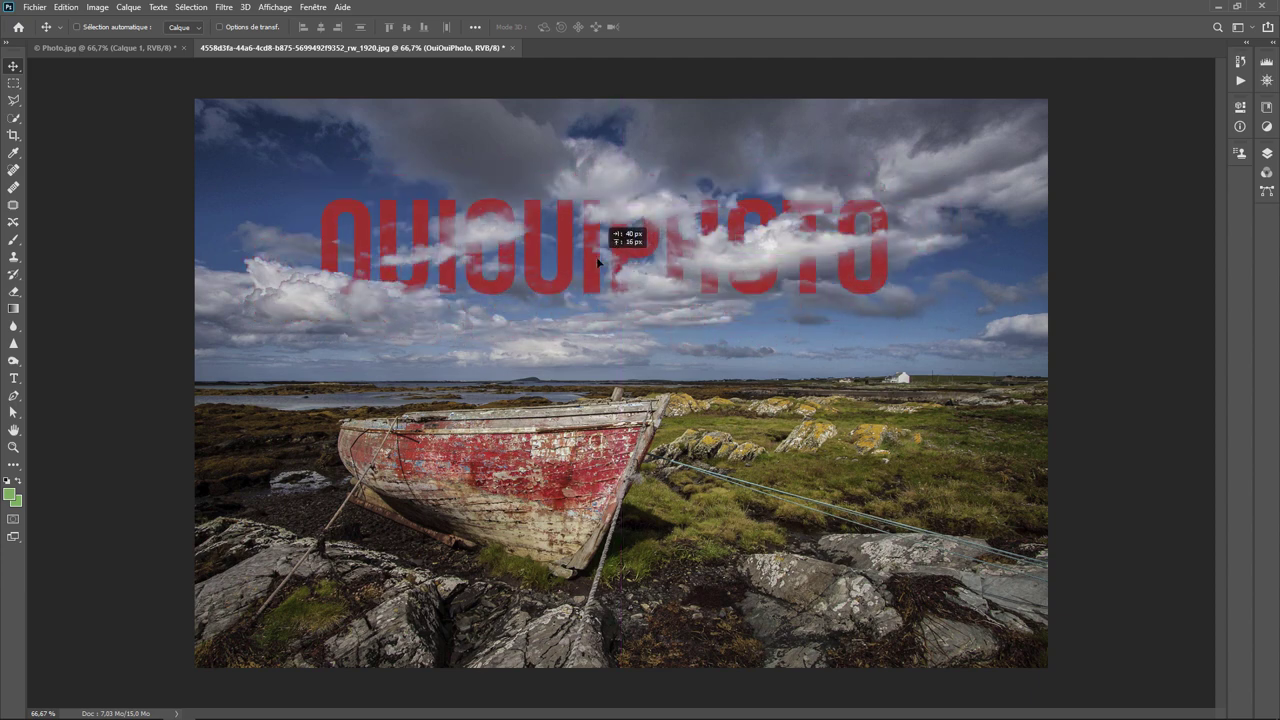
pyautogui.moveTo(551, 274); pyautogui.dragTo(596, 269)
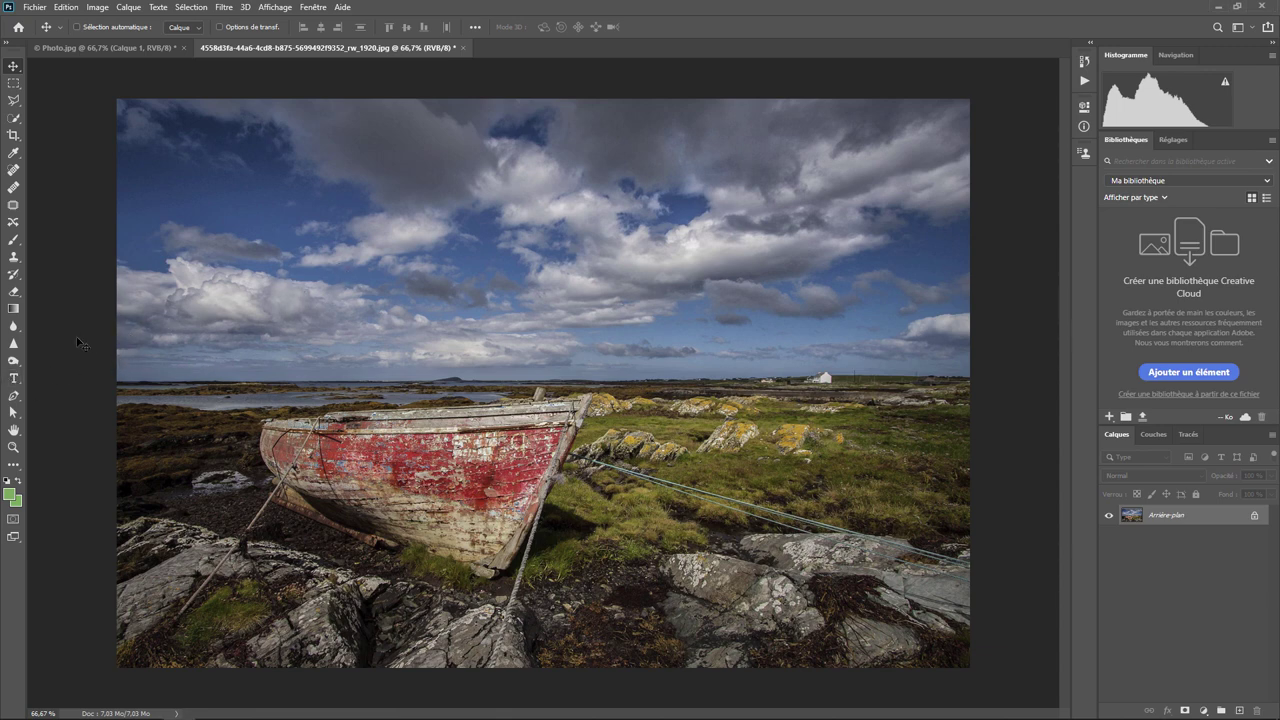
# Type OUIOUIPHOTO as a text layer in the sky and shift it down-left
pyautogui.click(14, 378)
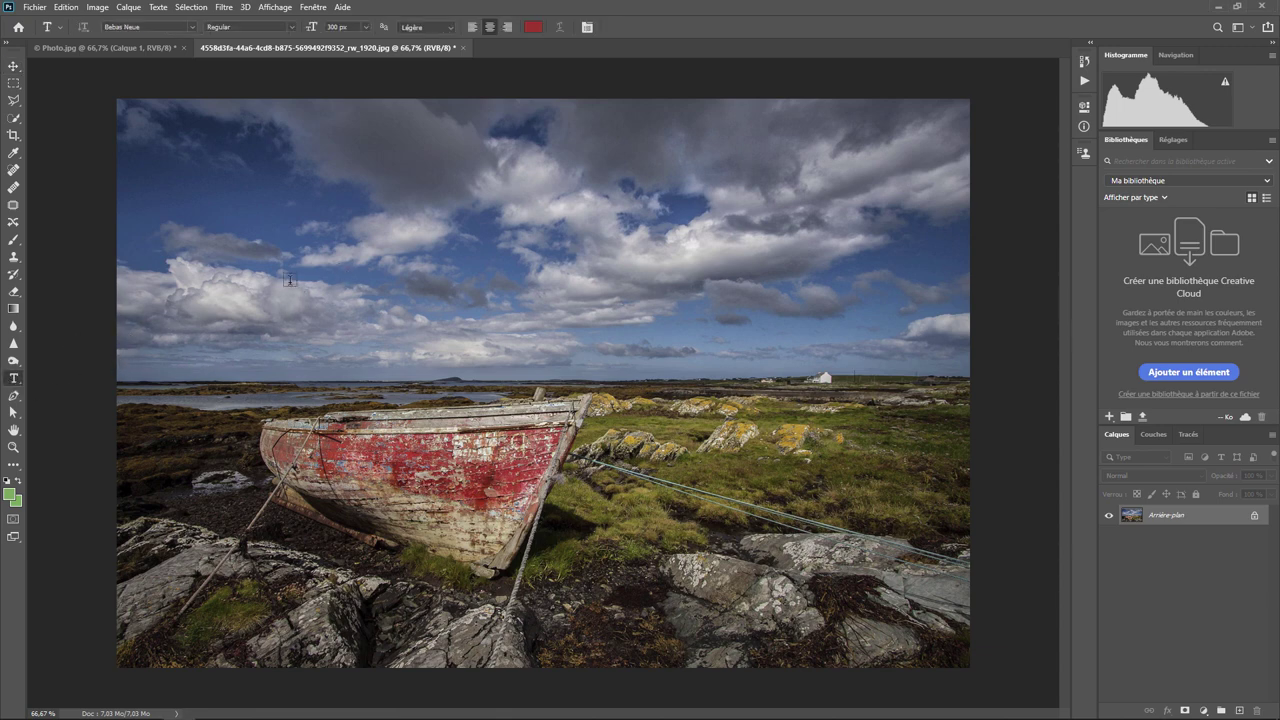
pyautogui.click(664, 264)
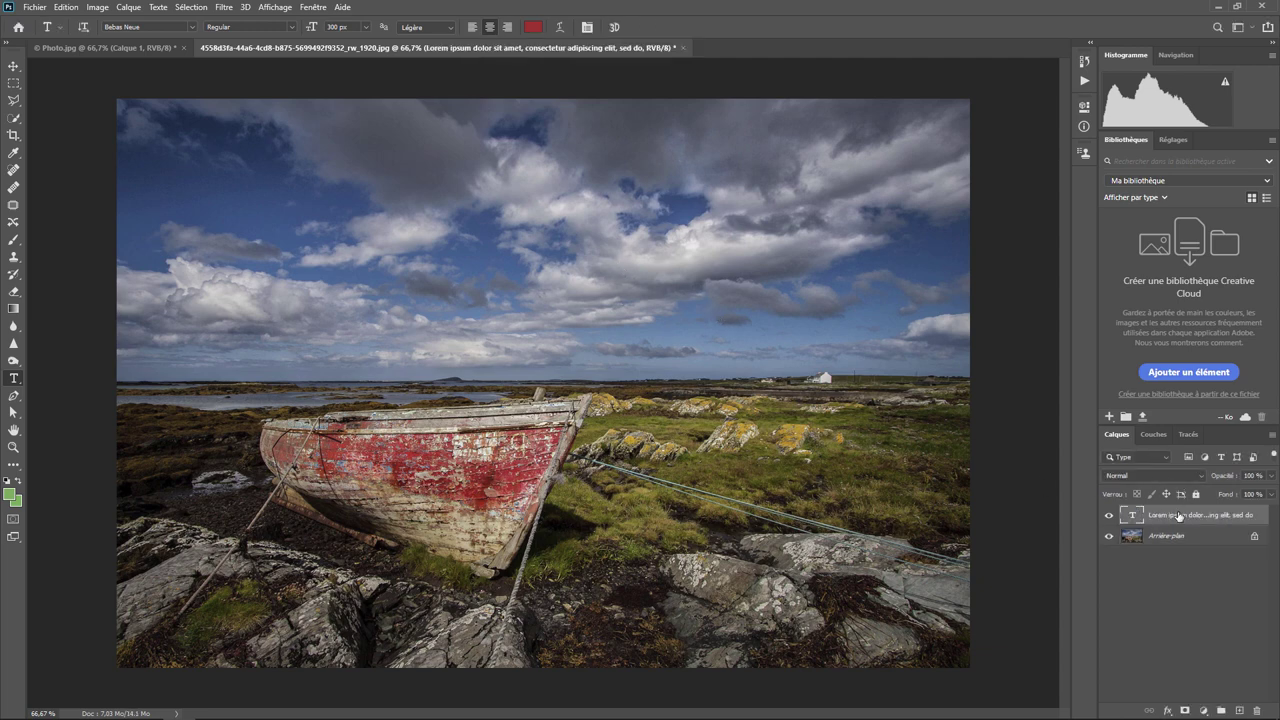
pyautogui.click(567, 250)
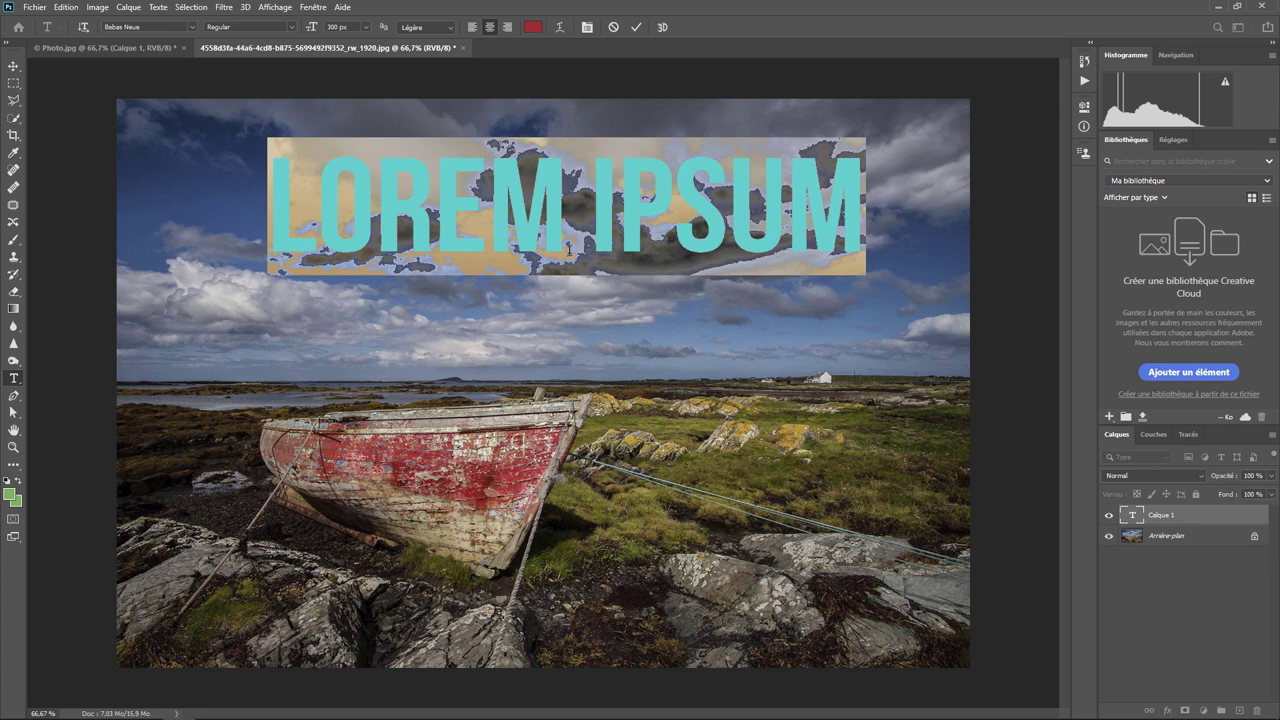
pyautogui.write('OUIOUIP')
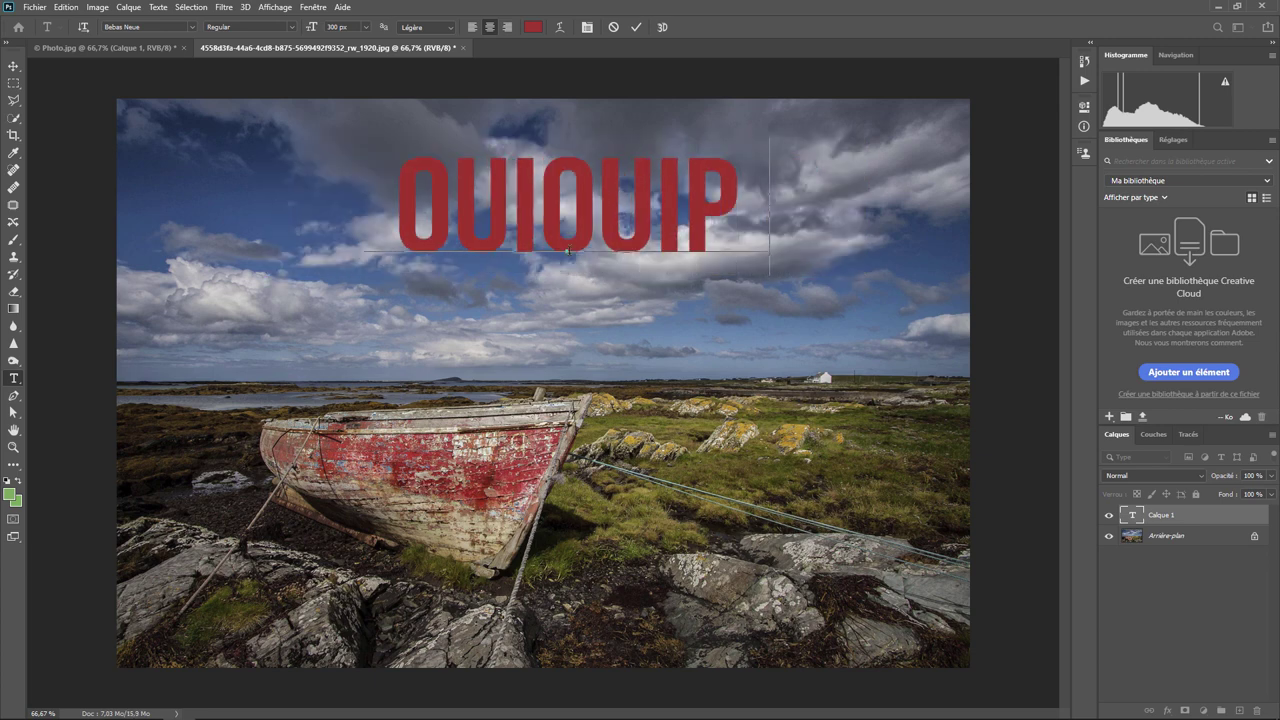
pyautogui.write('HOTO')
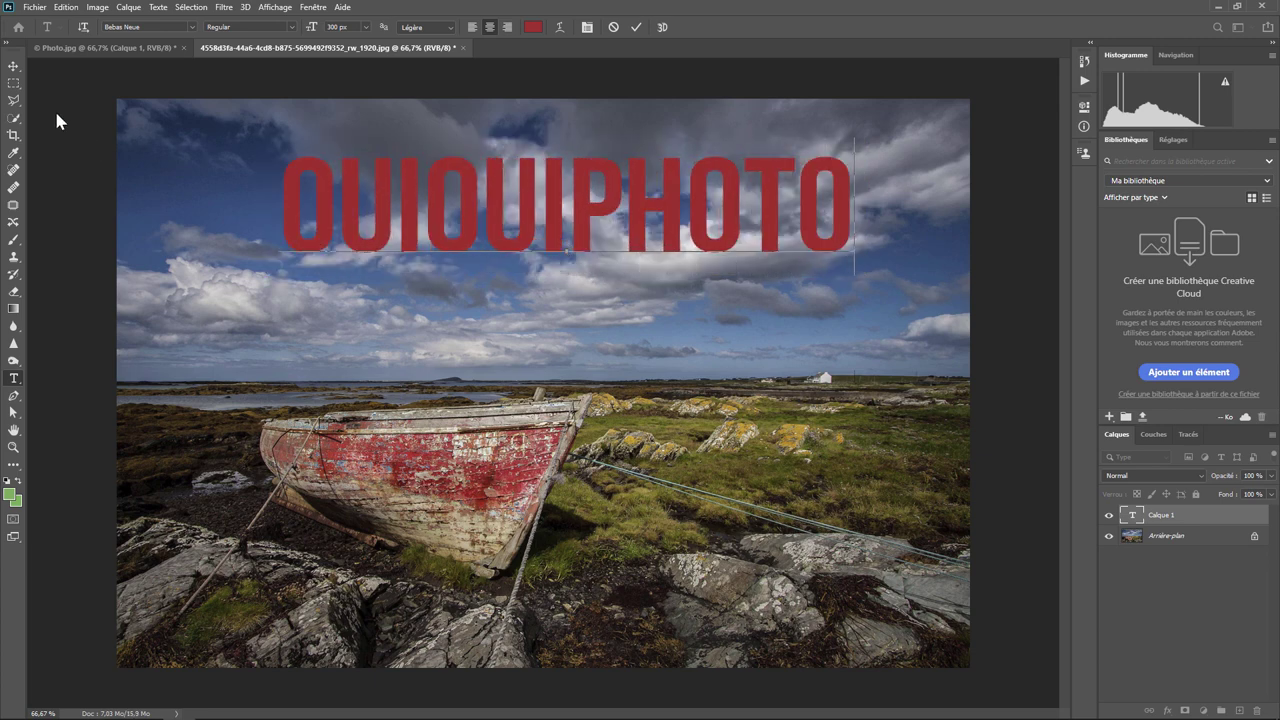
pyautogui.click(13, 65)
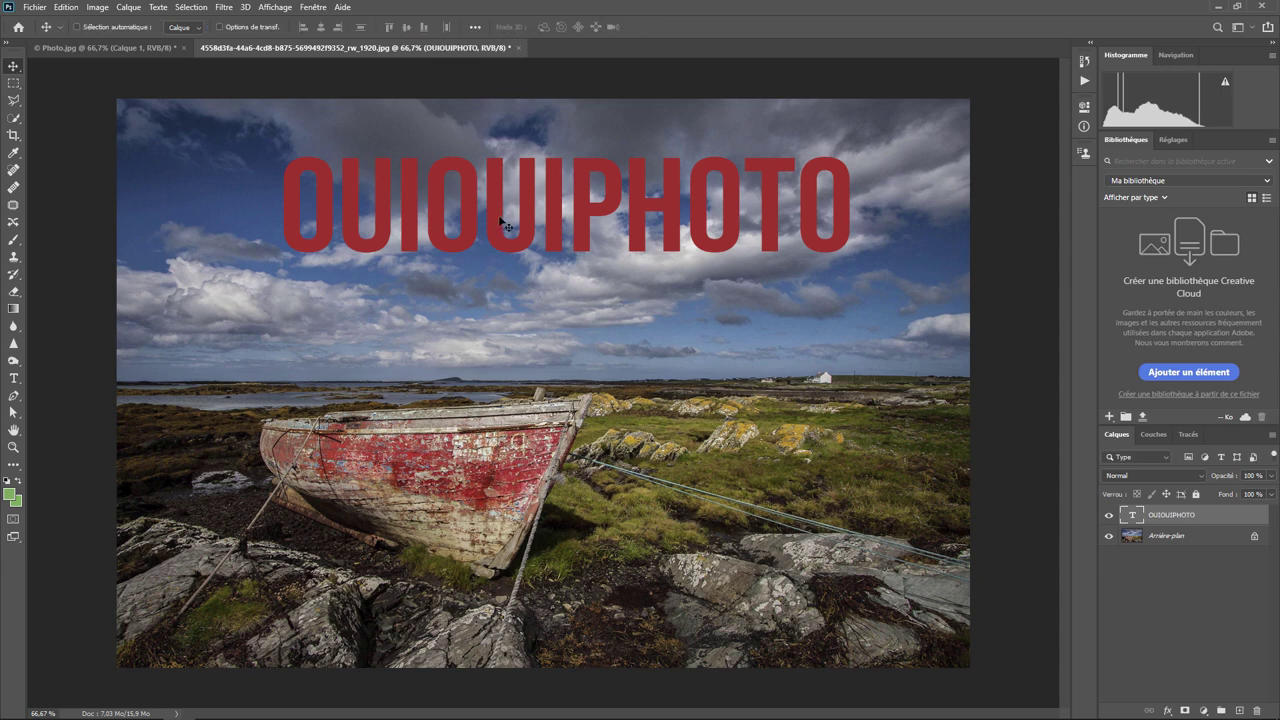
pyautogui.moveTo(481, 212); pyautogui.dragTo(459, 258)
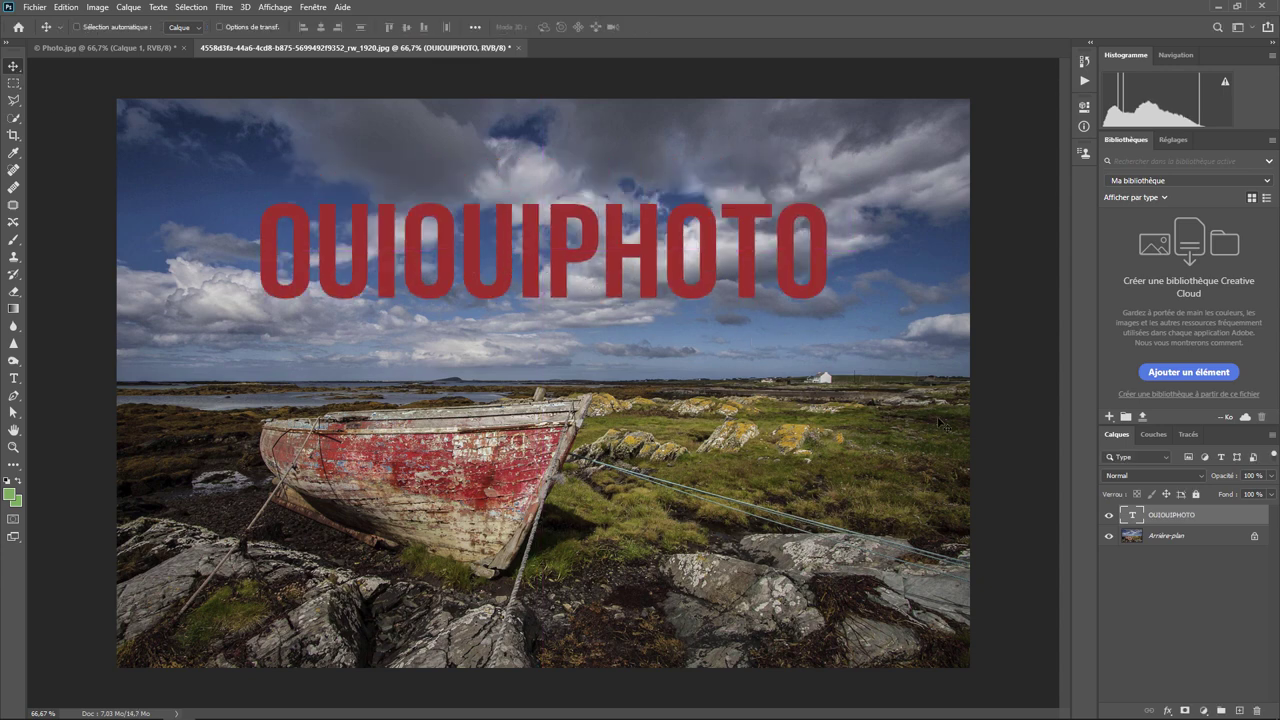
# Split the text layer's Calque du dessous white slider to 98/183 in its blending options
pyautogui.doubleClick(1259, 520)
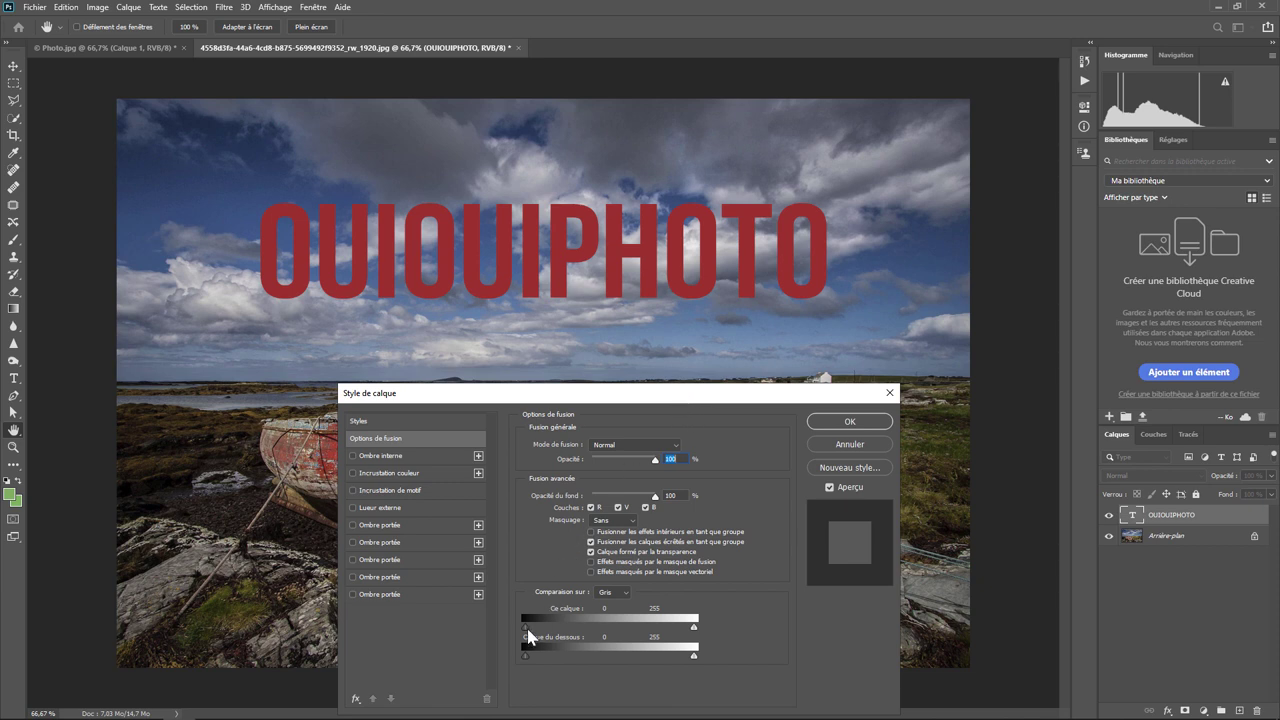
pyautogui.moveTo(528, 630); pyautogui.dragTo(529, 631)
pyautogui.moveTo(542, 628); pyautogui.dragTo(585, 638)
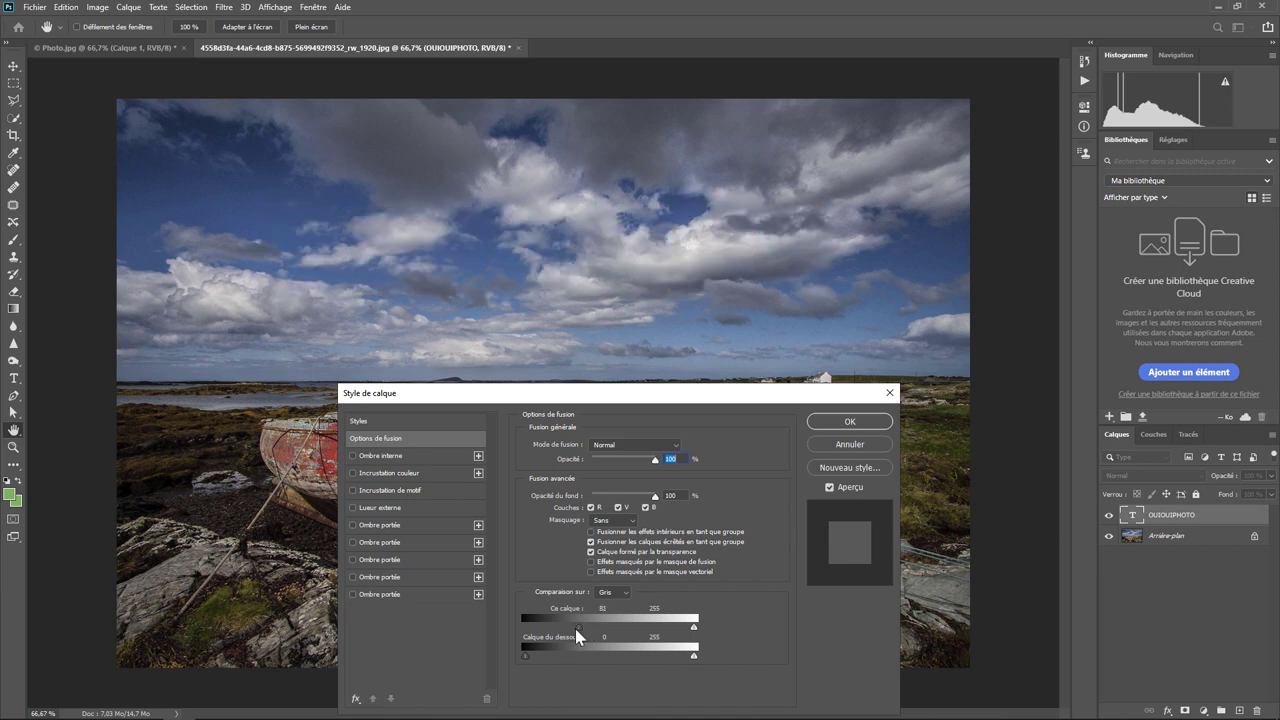
pyautogui.moveTo(575, 628); pyautogui.dragTo(524, 628)
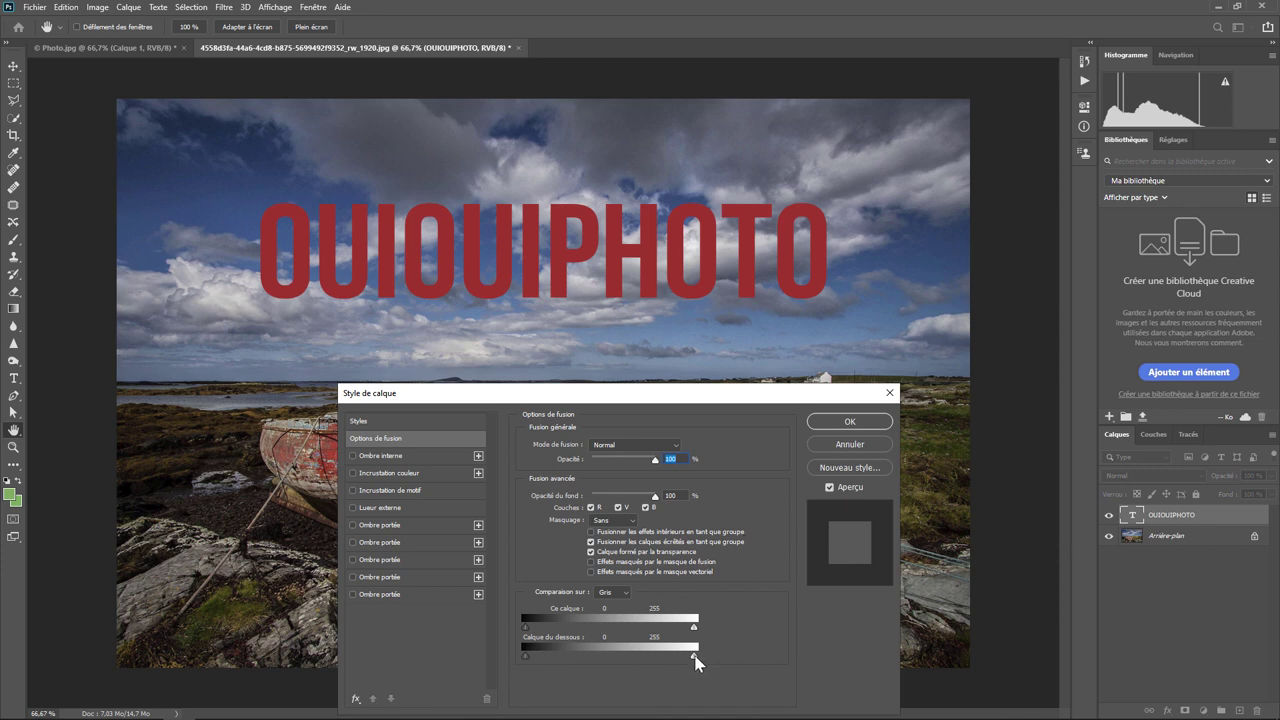
pyautogui.moveTo(695, 657); pyautogui.dragTo(629, 662)
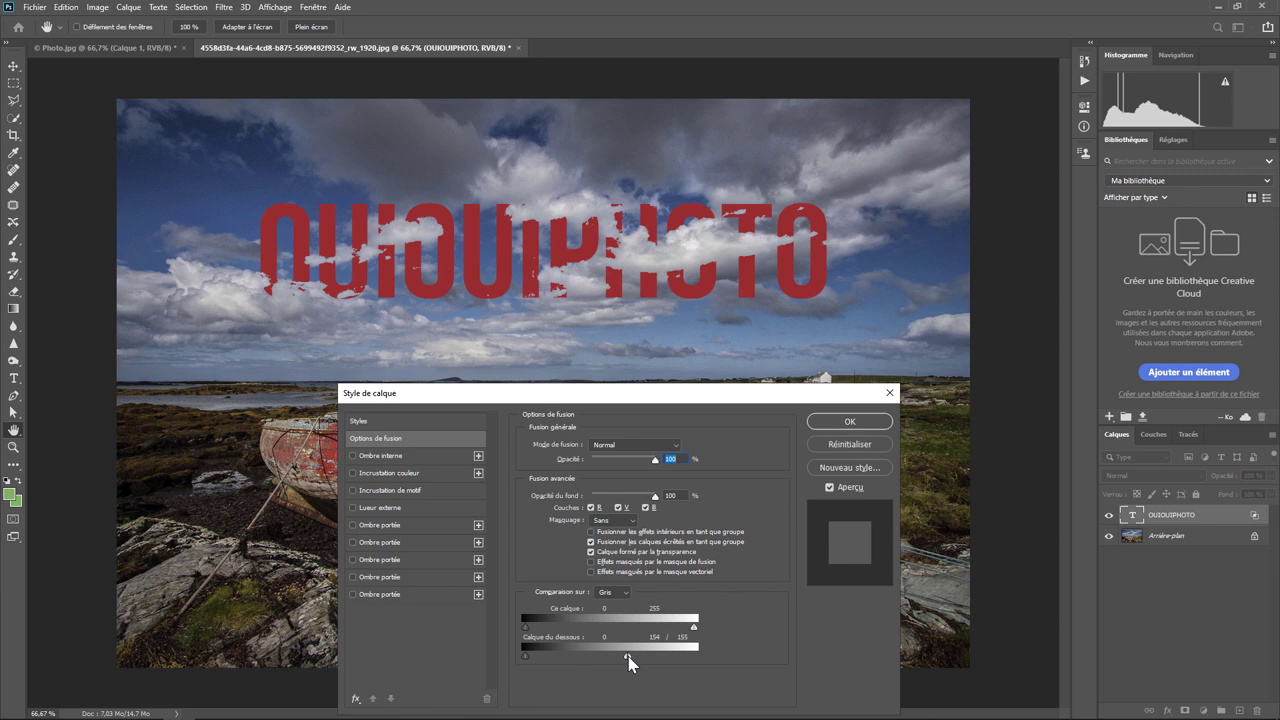
pyautogui.moveTo(628, 657)
pyautogui.keyDown('alt'); pyautogui.mouseDown()
pyautogui.moveTo(648, 657)
pyautogui.moveTo(582, 657)
pyautogui.mouseUp(); pyautogui.keyUp('alt')
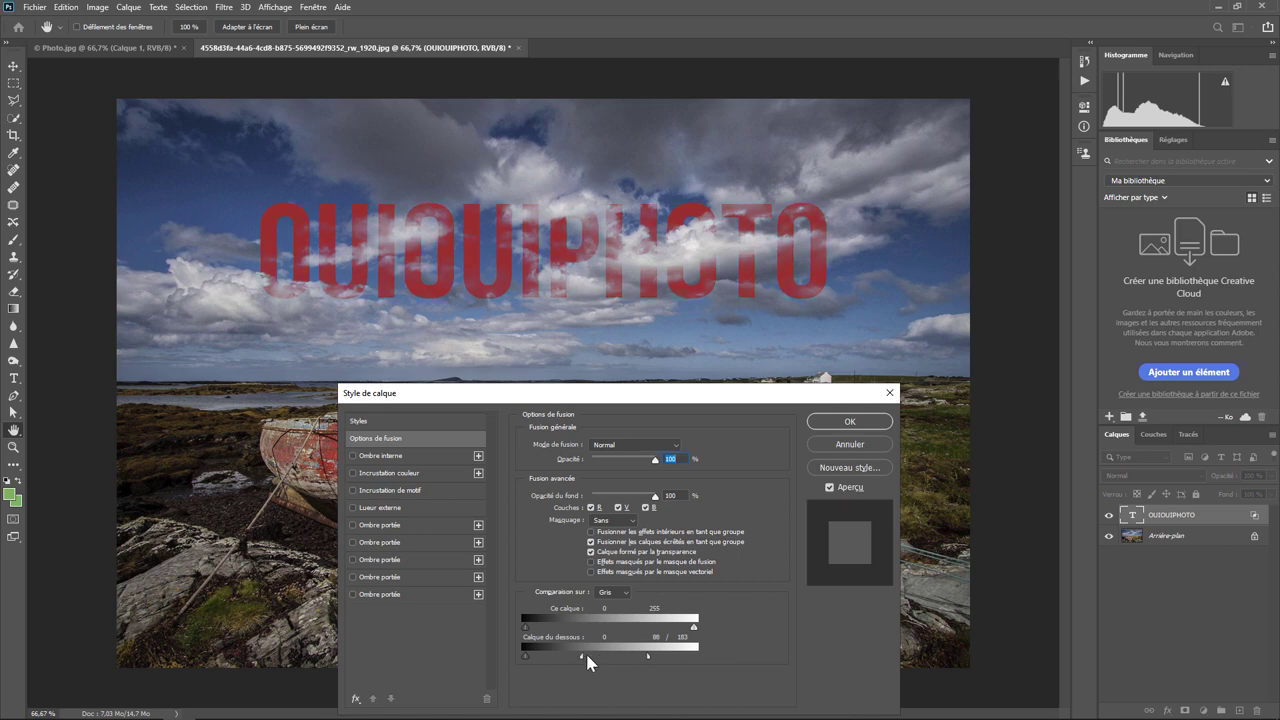
pyautogui.click(853, 421)
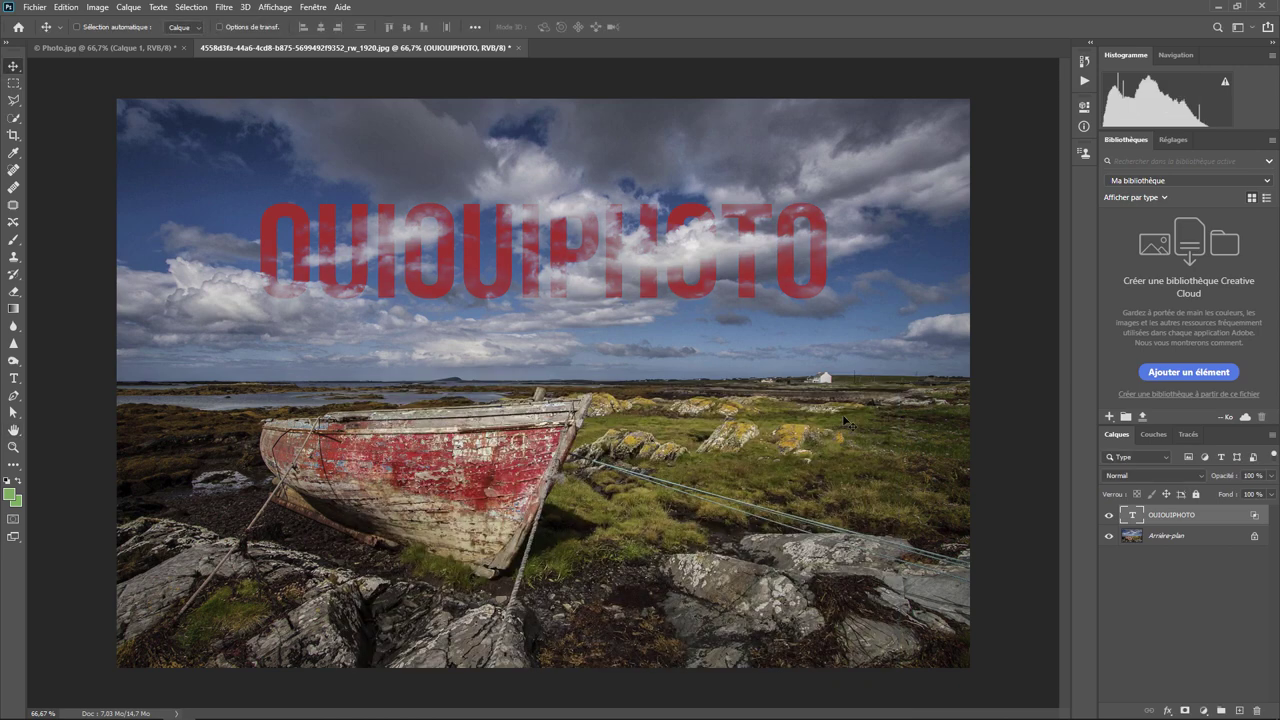
# Reposition the OUIOUIPHOTO text across the sky, then undo to remove it
pyautogui.moveTo(508, 259)
pyautogui.mouseDown()
pyautogui.moveTo(446, 247)
pyautogui.moveTo(521, 205)
pyautogui.mouseUp()
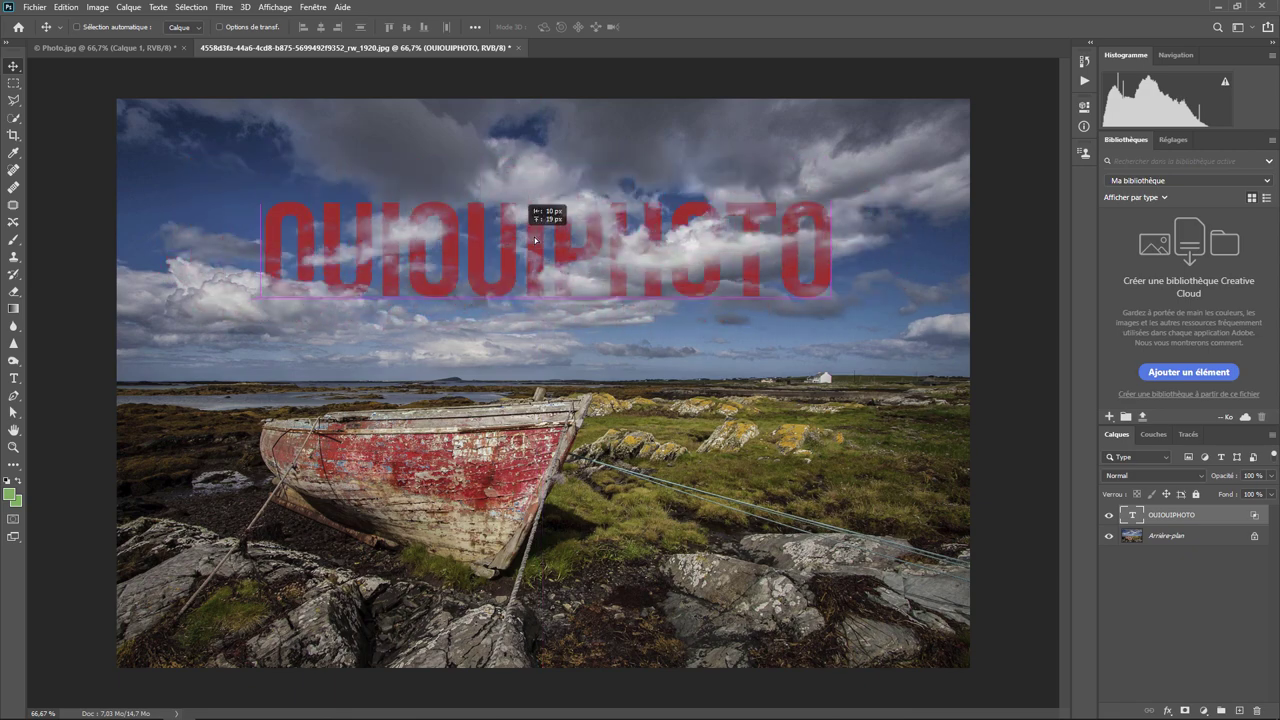
pyautogui.moveTo(521, 205); pyautogui.dragTo(526, 247)
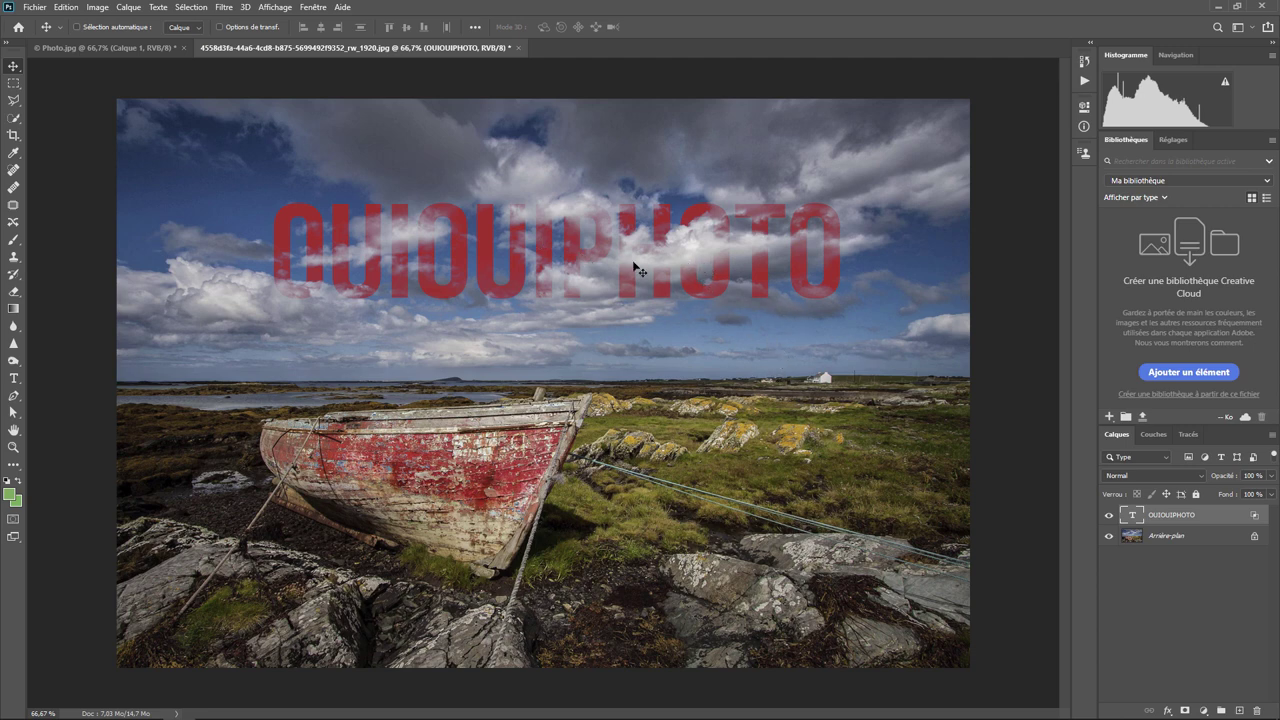
pyautogui.moveTo(492, 250); pyautogui.dragTo(479, 252)
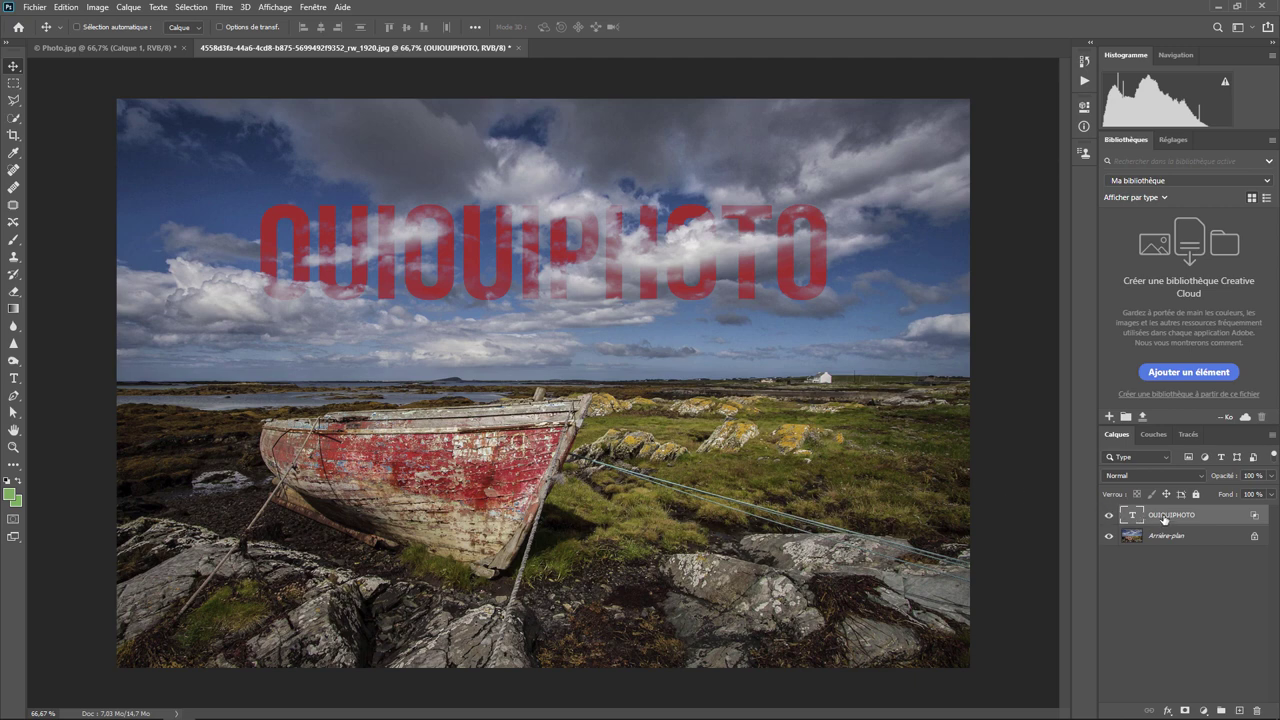
pyautogui.hotkey('ctrl', 'z')
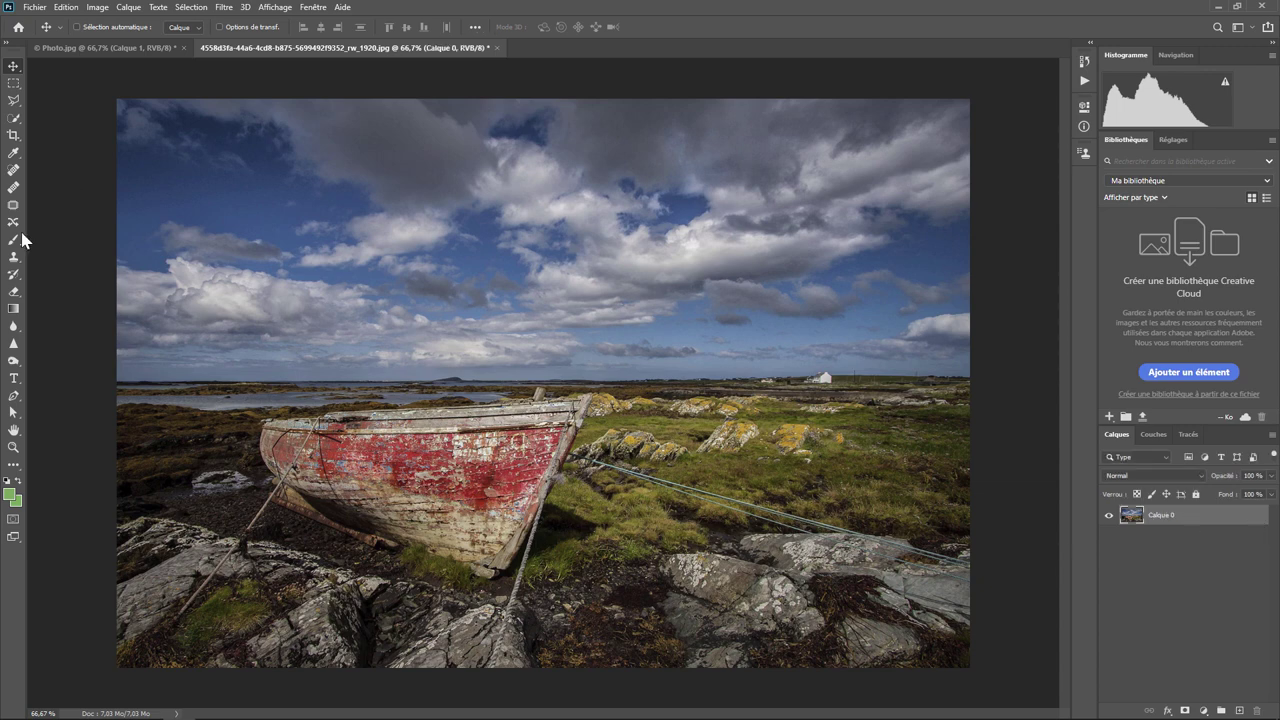
# Add new OUIOUIPHOTO text, shift it right, and place its layer below Calque 0
pyautogui.click(14, 378)
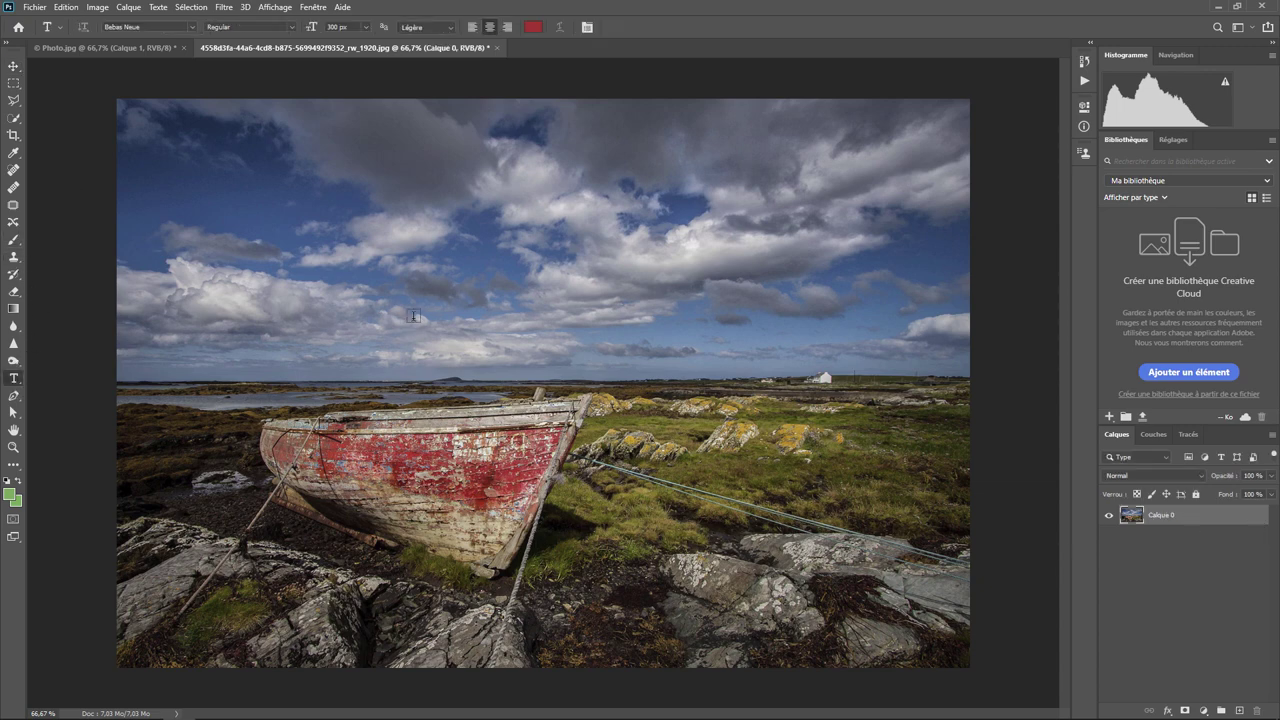
pyautogui.click(414, 318)
pyautogui.write('OUI')
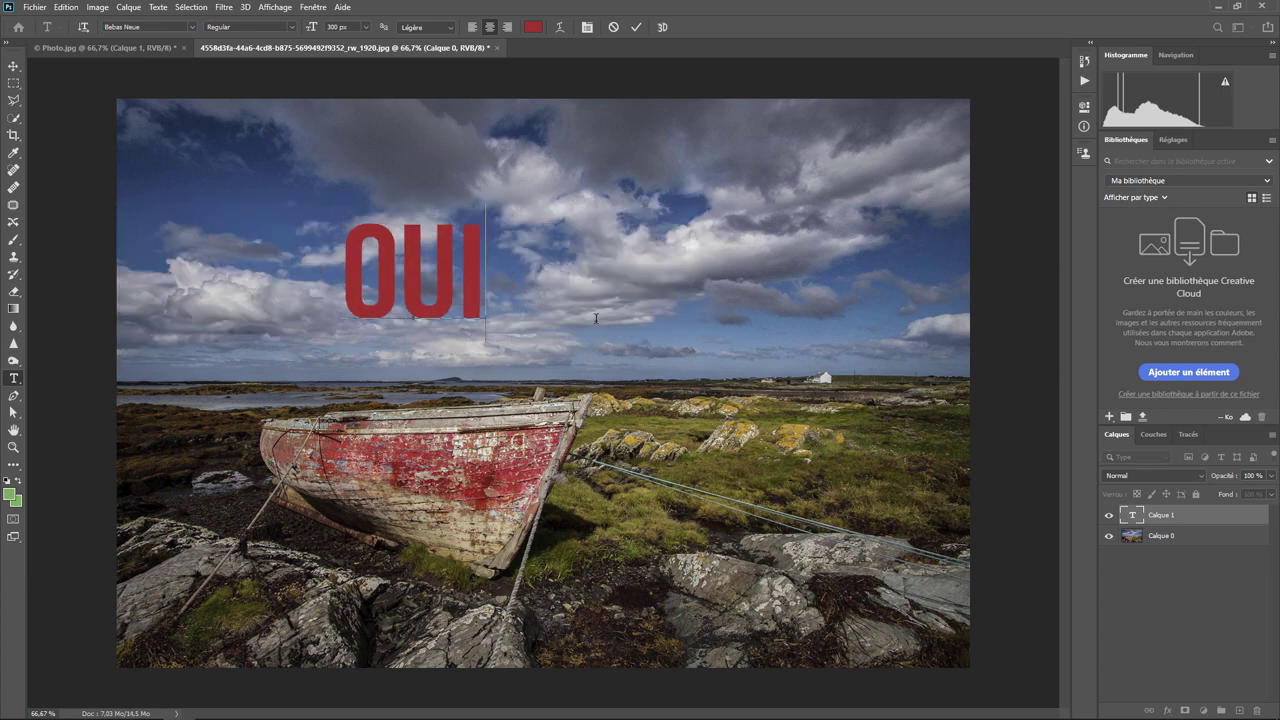
pyautogui.write('OUIPHOTO')
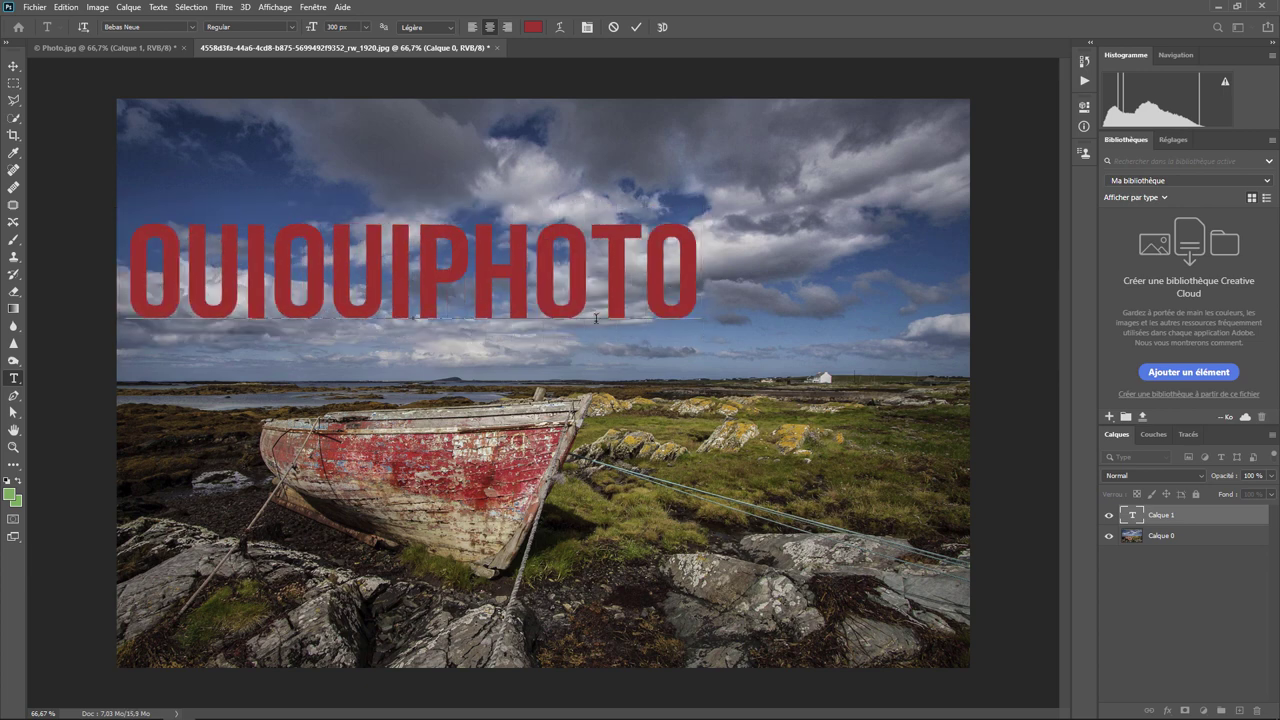
pyautogui.click(14, 65)
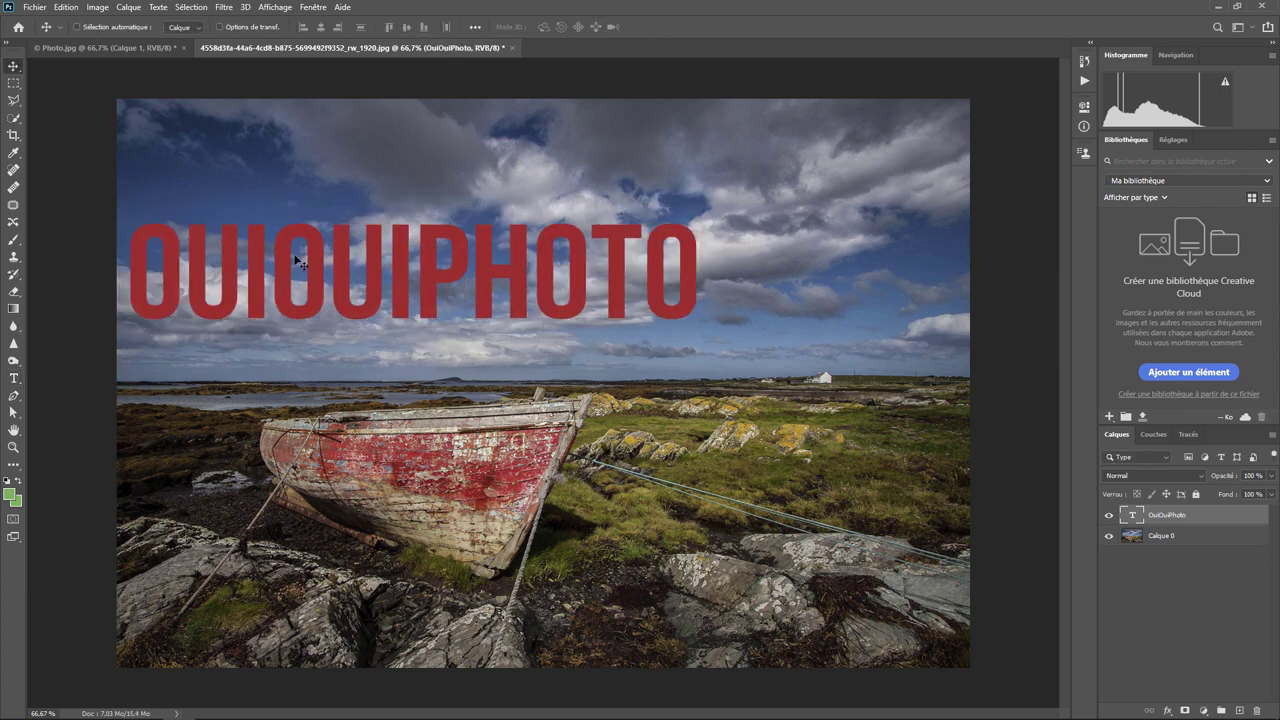
pyautogui.moveTo(326, 265); pyautogui.dragTo(410, 265)
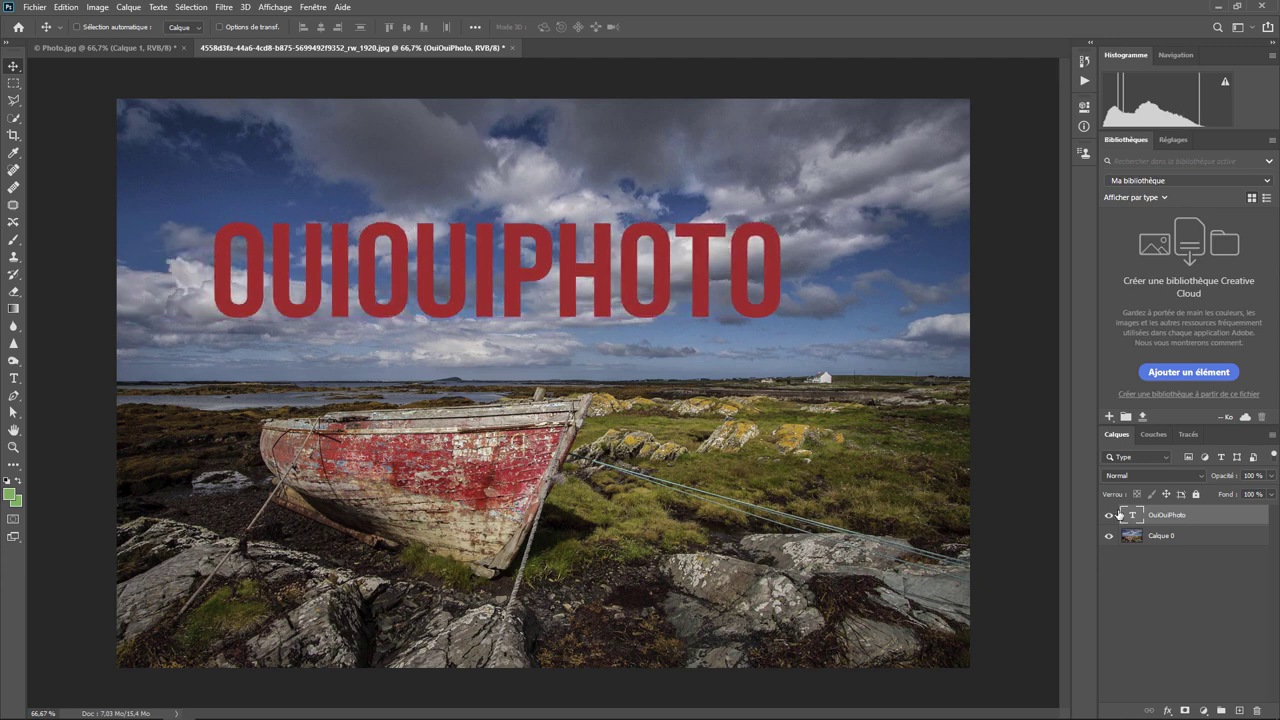
pyautogui.moveTo(1156, 519); pyautogui.dragTo(1156, 544)
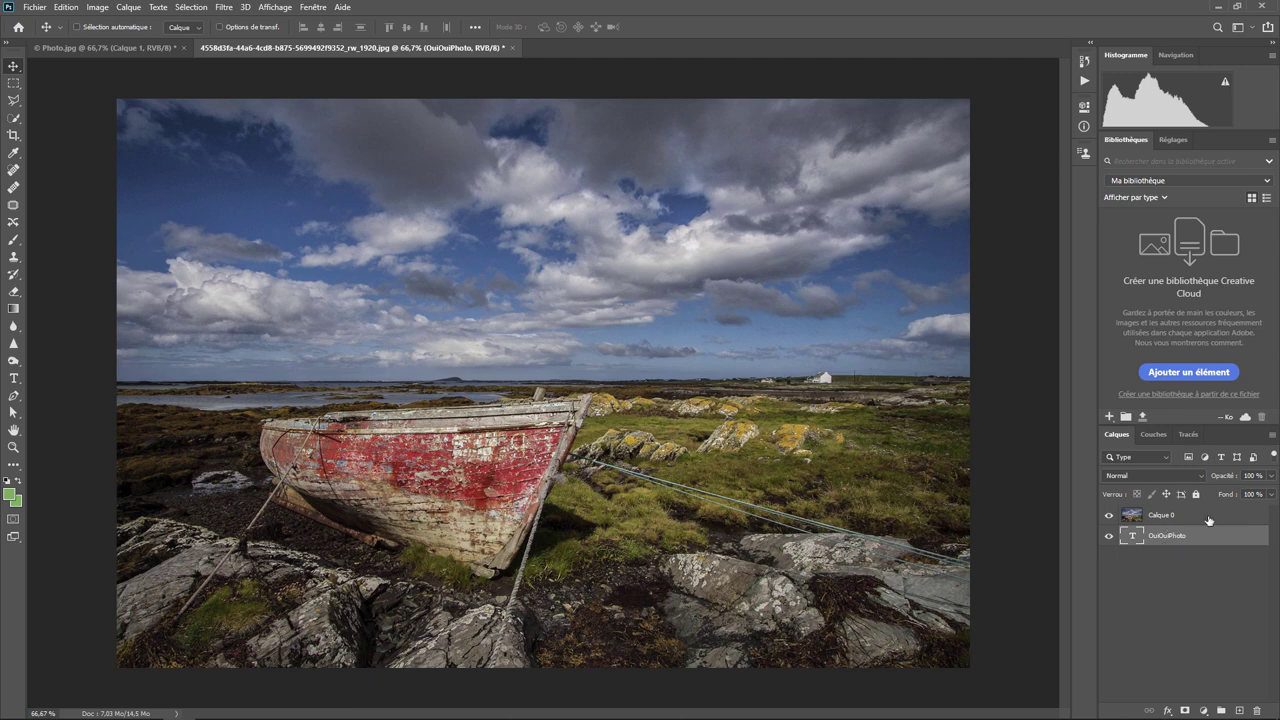
# In Calque 0's blending options, demo the Ce calque white slider, restore it to 255, and close
pyautogui.click(1244, 517)
pyautogui.doubleClick(1244, 517)
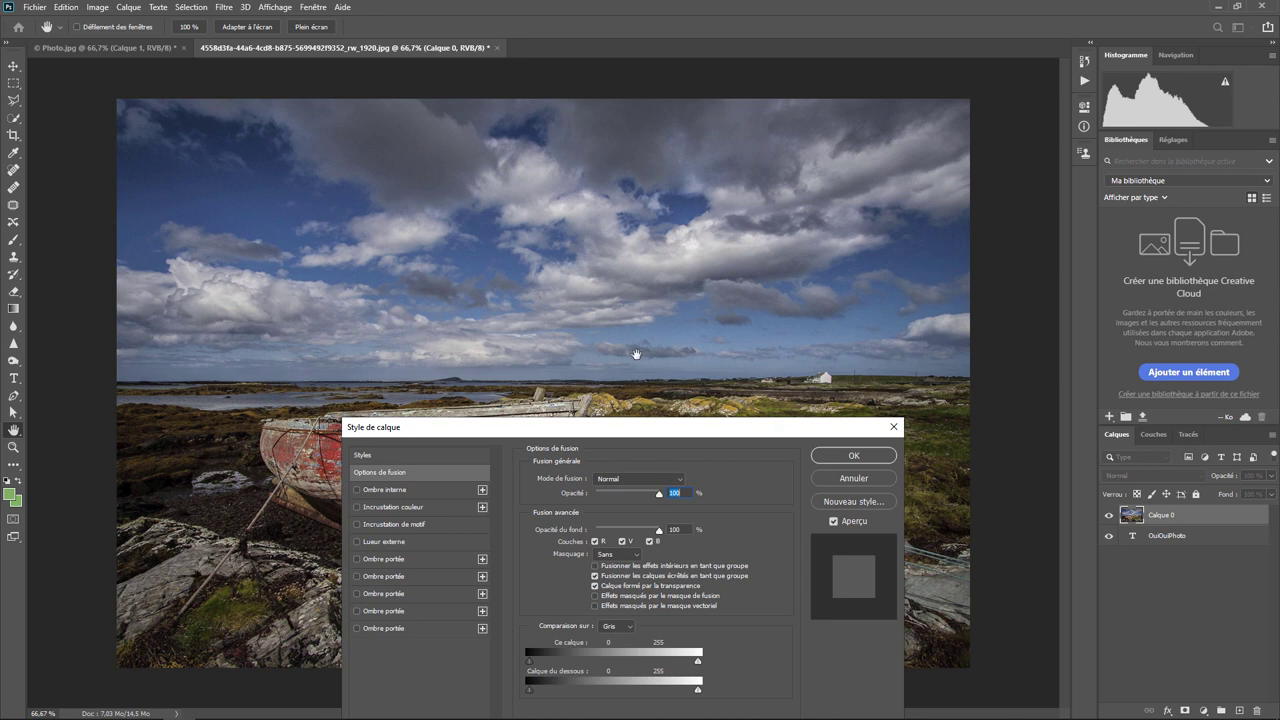
pyautogui.moveTo(698, 661); pyautogui.dragTo(637, 665)
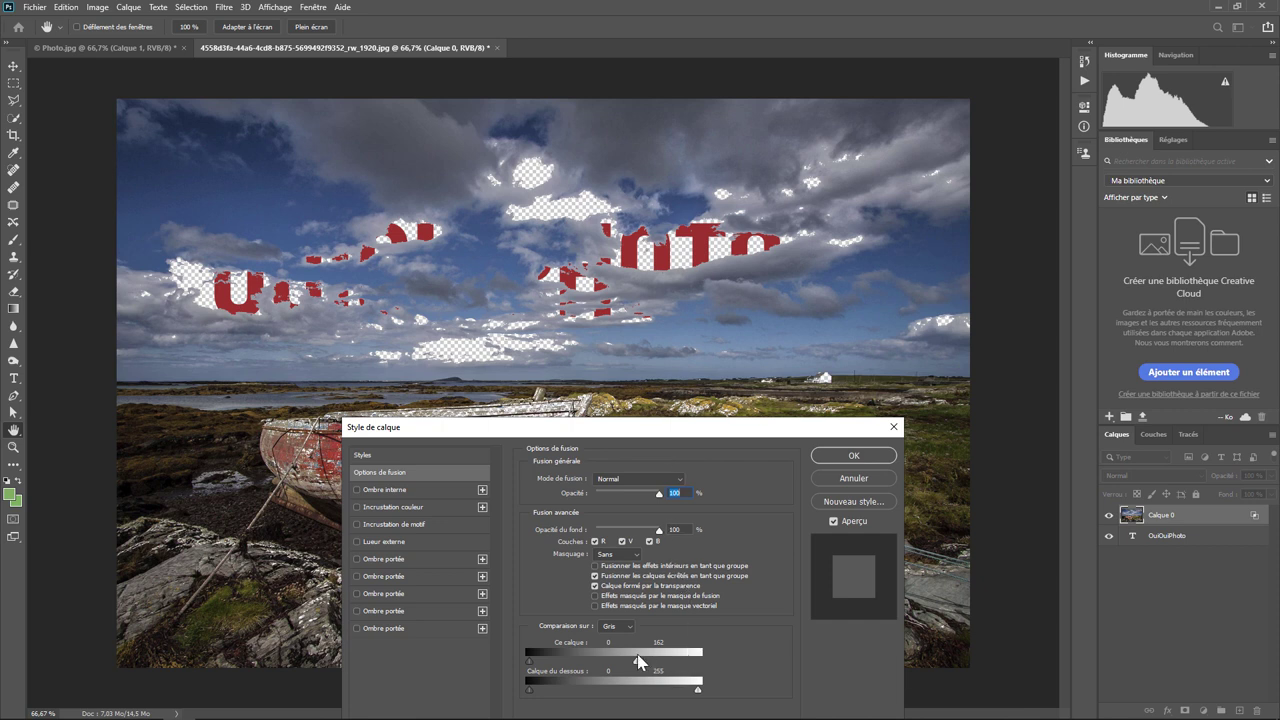
pyautogui.moveTo(637, 662); pyautogui.dragTo(698, 662)
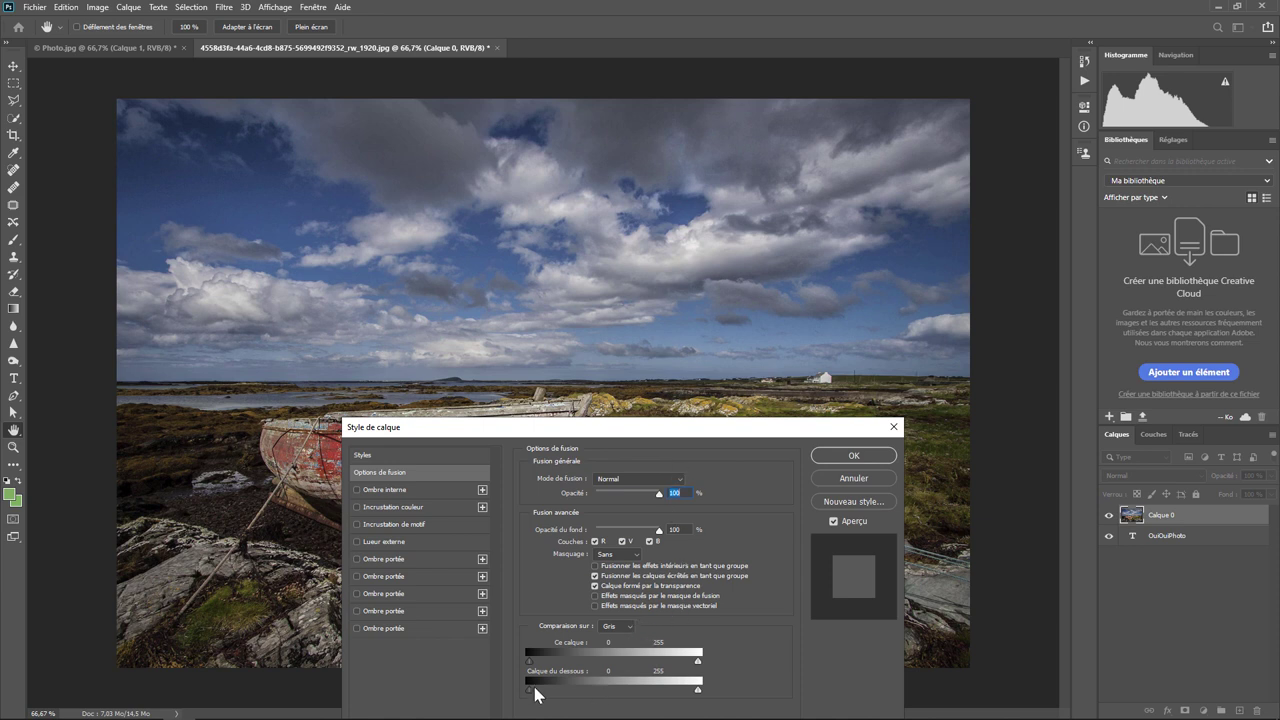
pyautogui.moveTo(529, 690)
pyautogui.mouseDown()
pyautogui.moveTo(586, 699)
pyautogui.moveTo(586, 686)
pyautogui.moveTo(527, 692)
pyautogui.mouseUp()
pyautogui.click(847, 457)
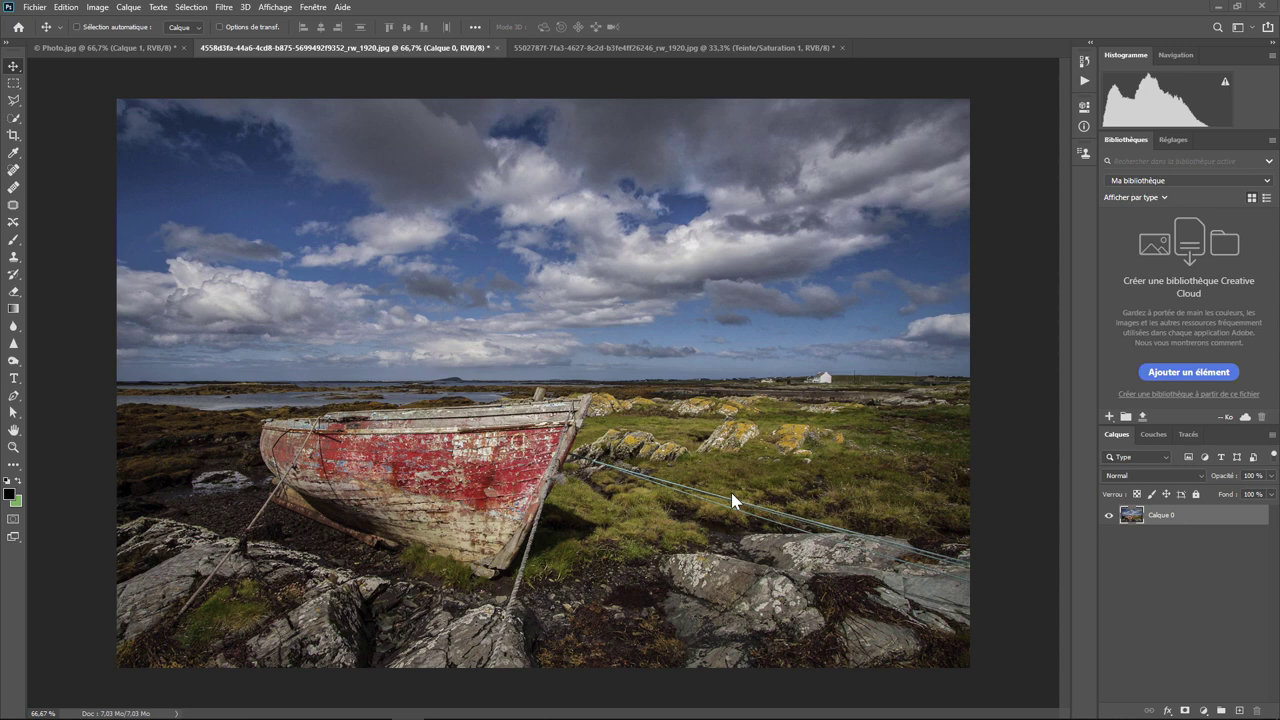
# Add two Exposure adjustment layers above Calque 0
pyautogui.click(1204, 711)
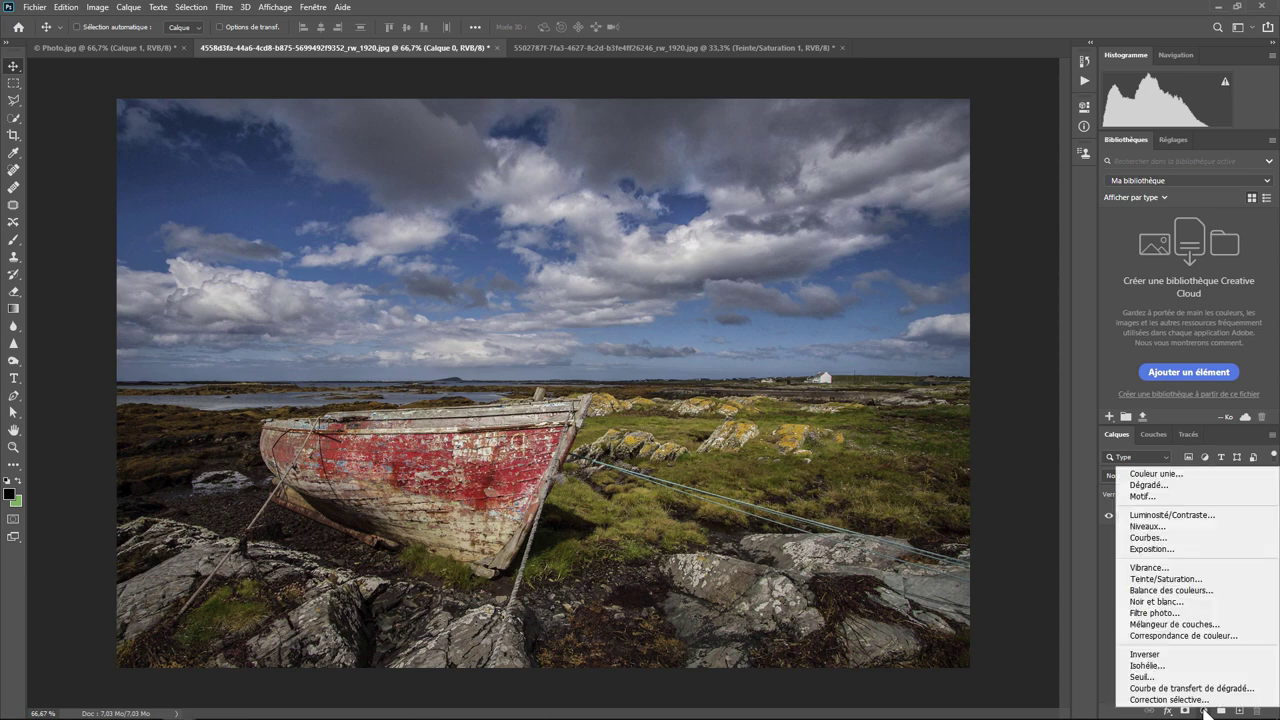
pyautogui.click(1176, 548)
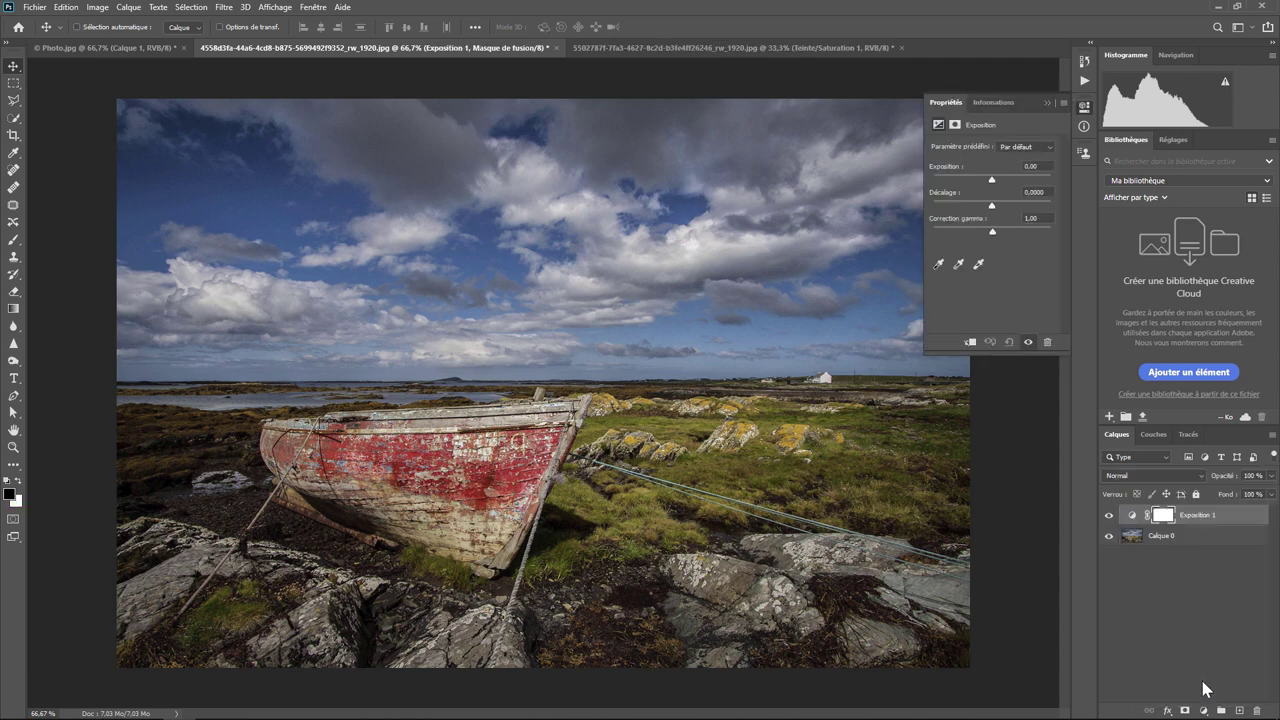
pyautogui.click(1204, 711)
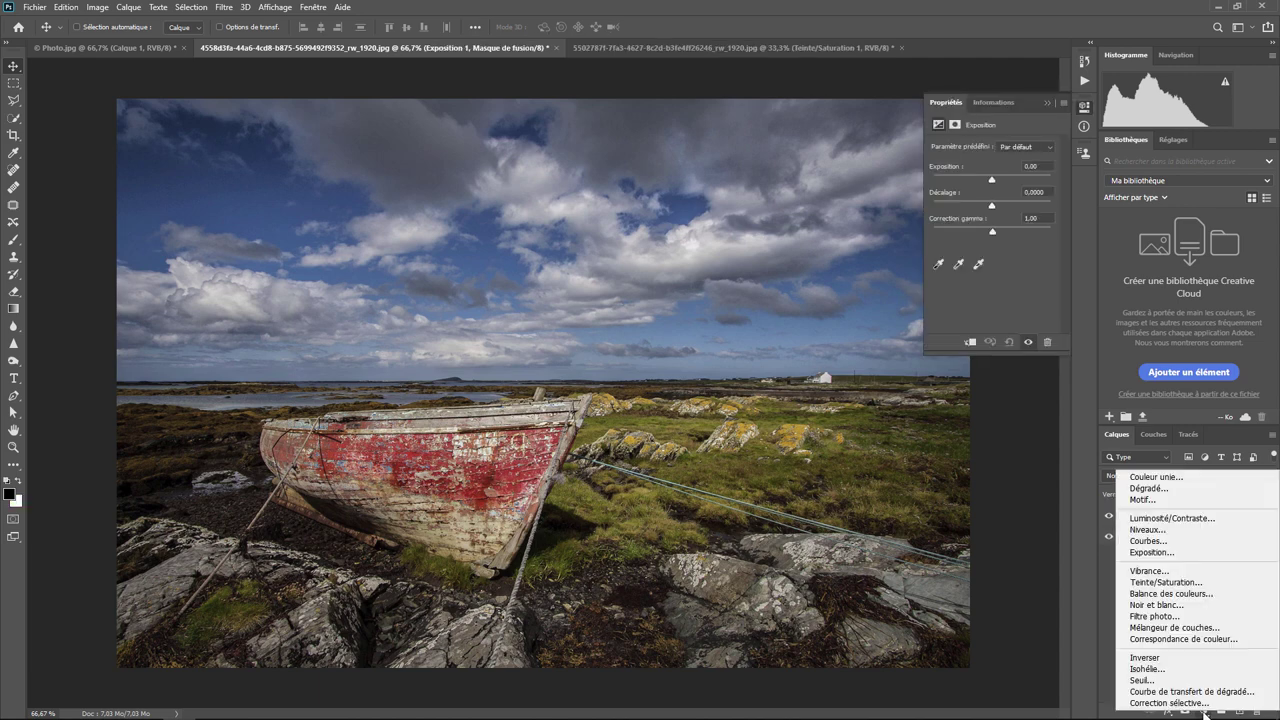
pyautogui.click(1177, 553)
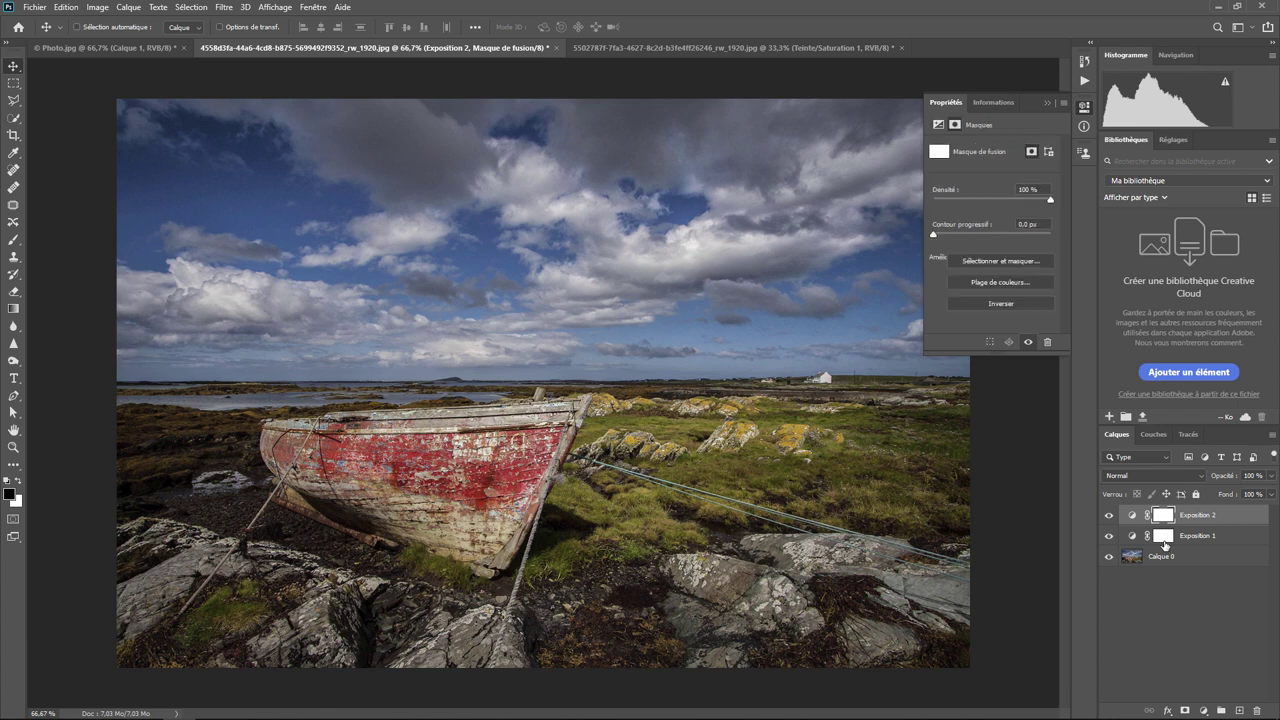
# Set Exposition 1's exposure to +1 and Exposition 2's to -1
pyautogui.click(1164, 542)
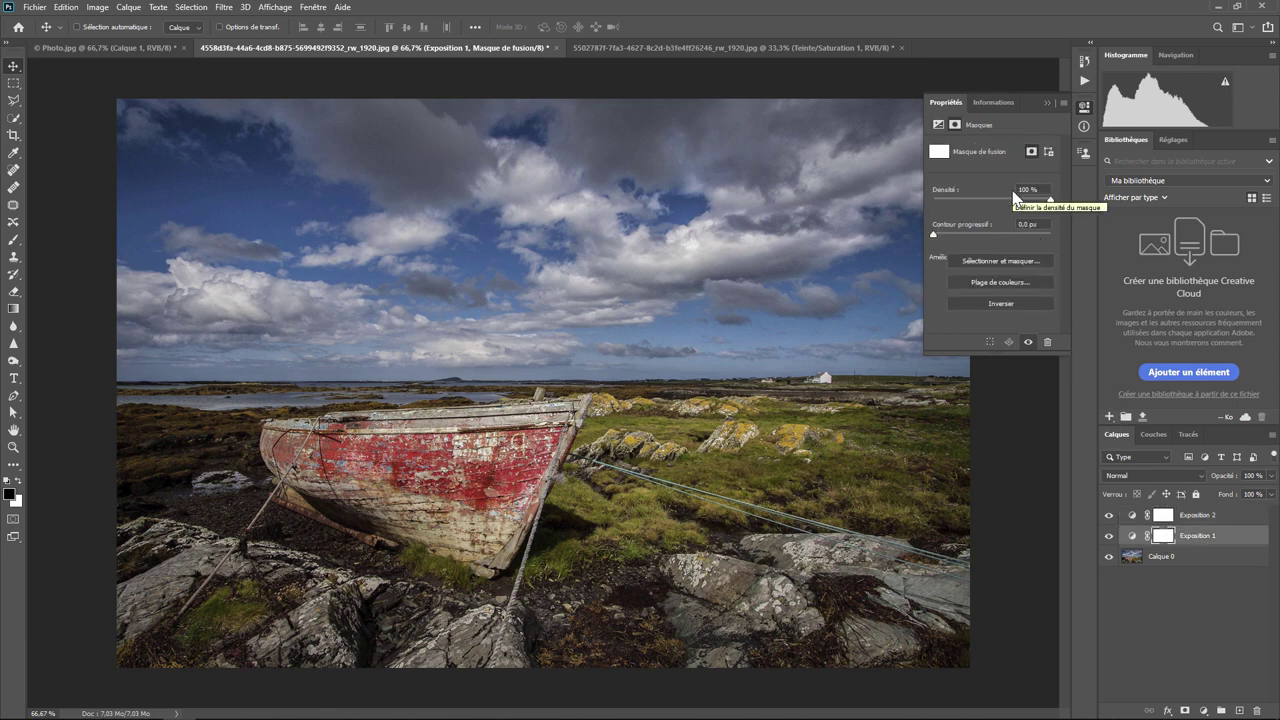
pyautogui.click(1133, 536)
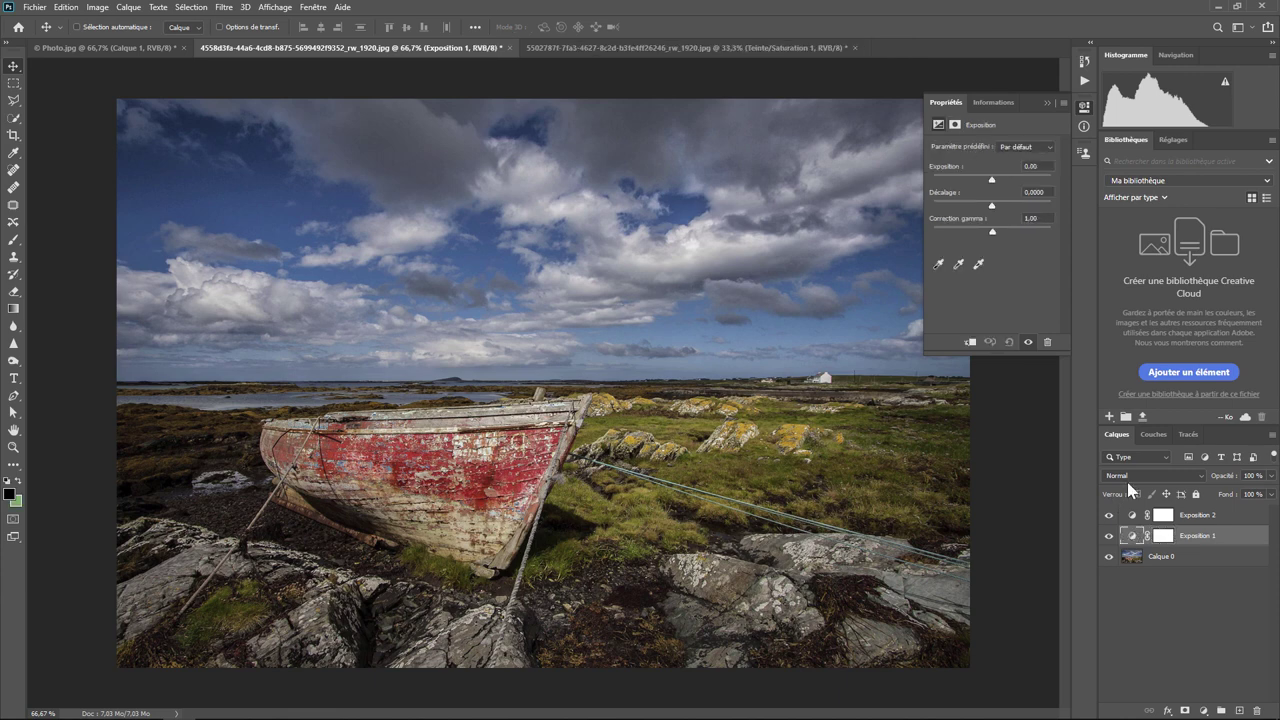
pyautogui.click(1048, 166)
pyautogui.write('+1')
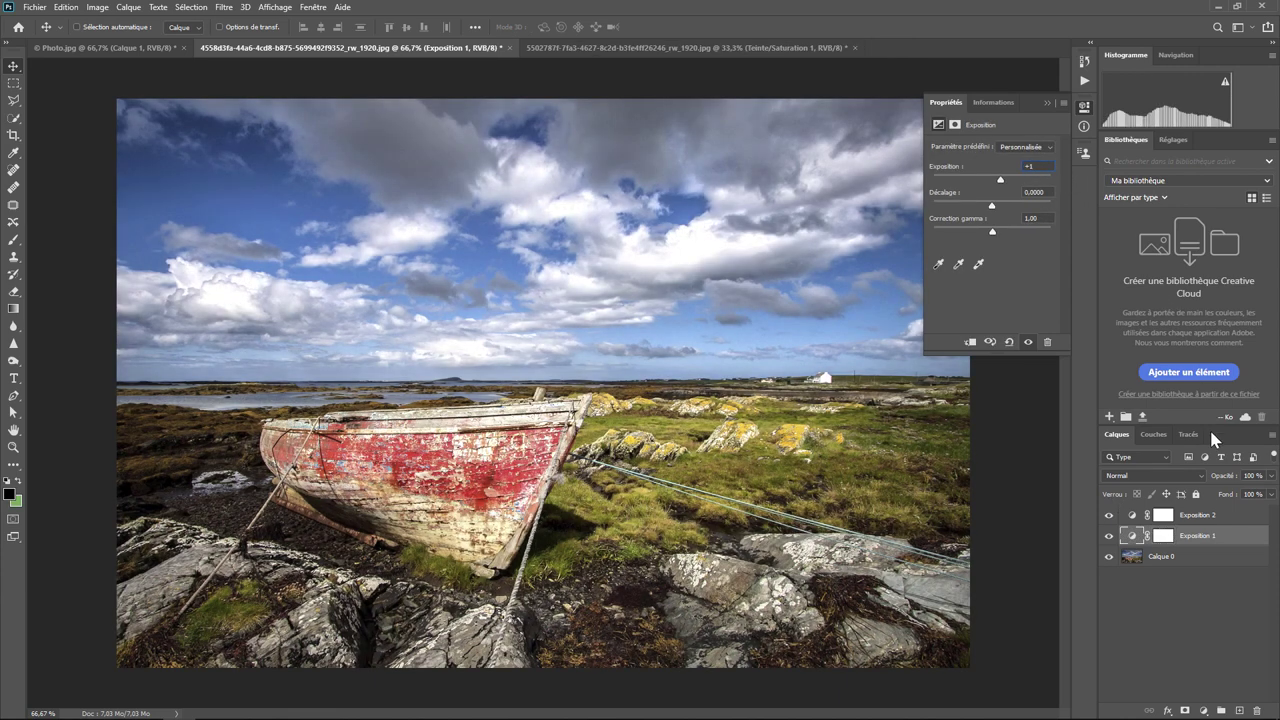
pyautogui.click(1133, 517)
pyautogui.click(1040, 166)
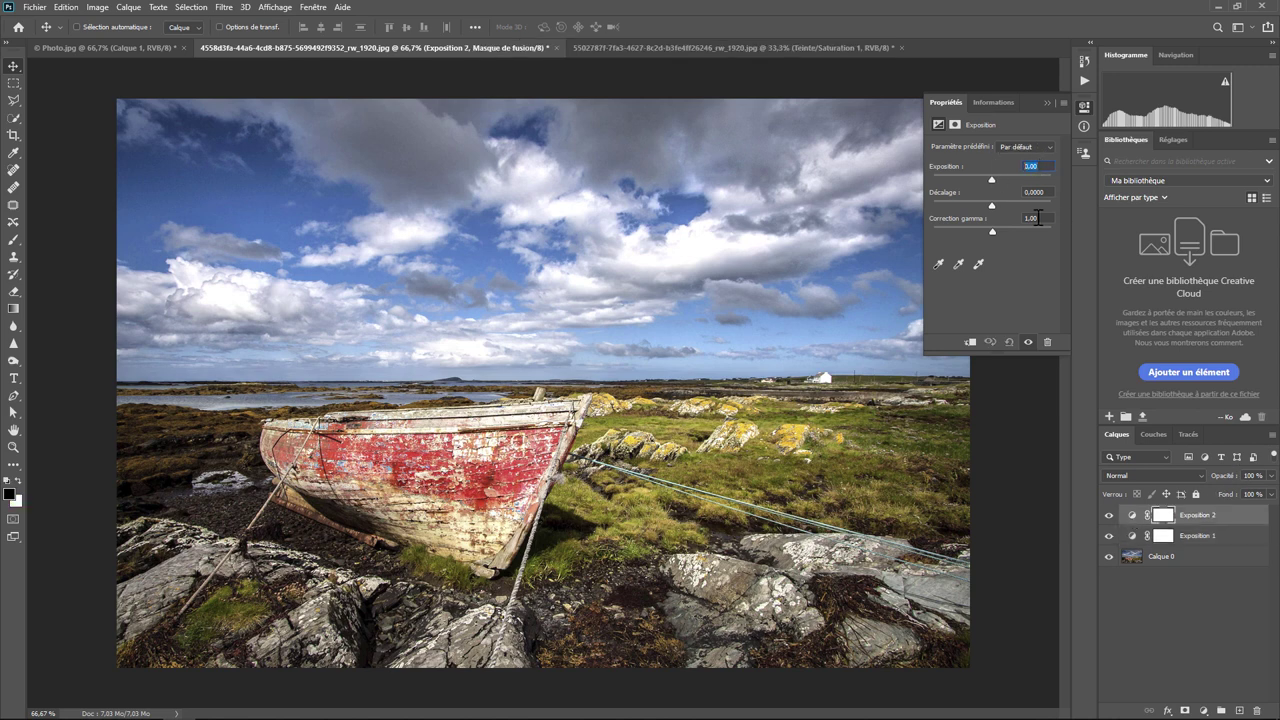
pyautogui.write('-1')
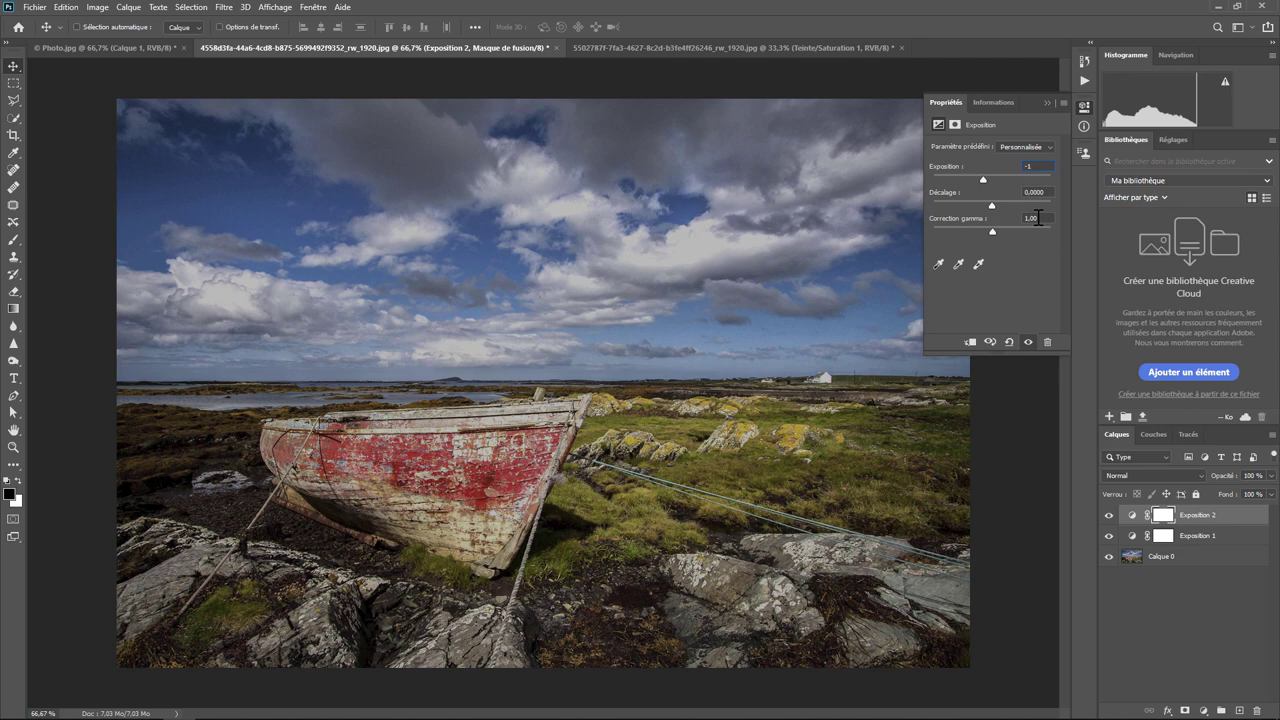
pyautogui.click(1185, 539)
pyautogui.click(1190, 517)
# Split Exposition 1's Ce calque black slider at 94/148 so the darkest tones aren't brightened
pyautogui.doubleClick(1250, 538)
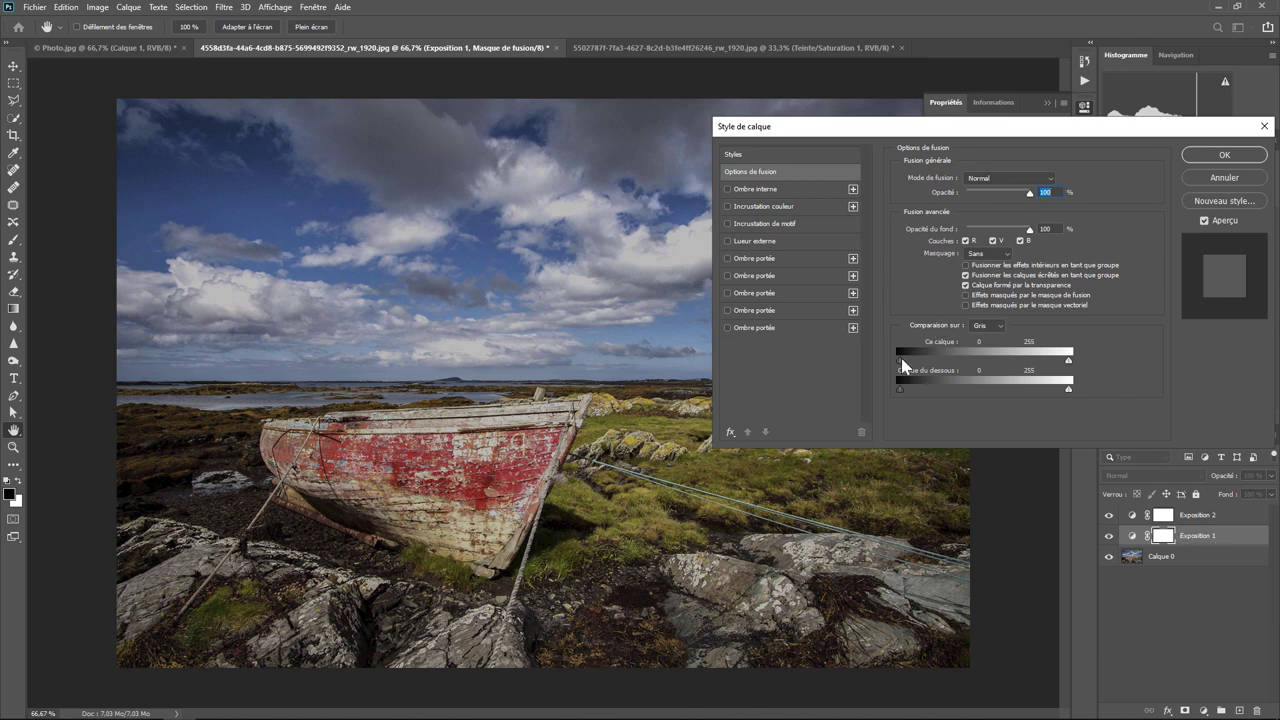
pyautogui.moveTo(900, 360); pyautogui.dragTo(979, 362)
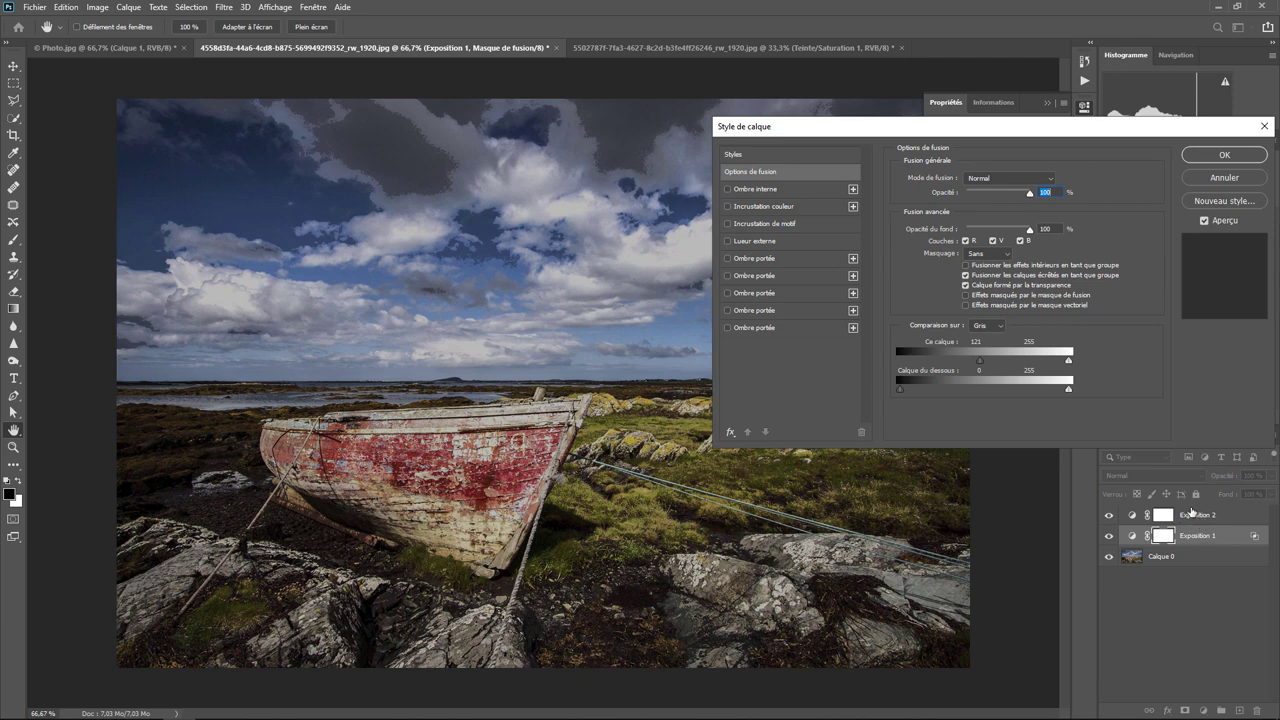
pyautogui.press('alt')
pyautogui.moveTo(979, 362)
pyautogui.mouseDown()
pyautogui.moveTo(998, 362)
pyautogui.moveTo(965, 367)
pyautogui.mouseUp()
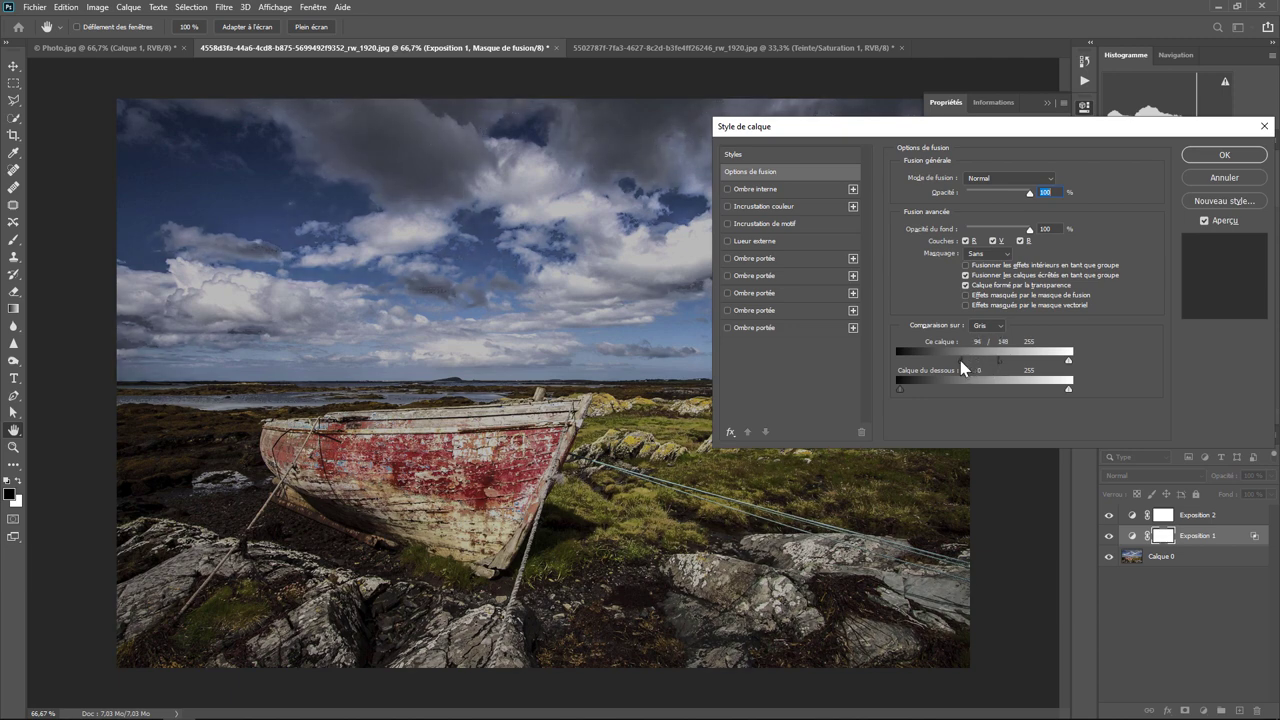
pyautogui.click(1224, 155)
pyautogui.click(1181, 520)
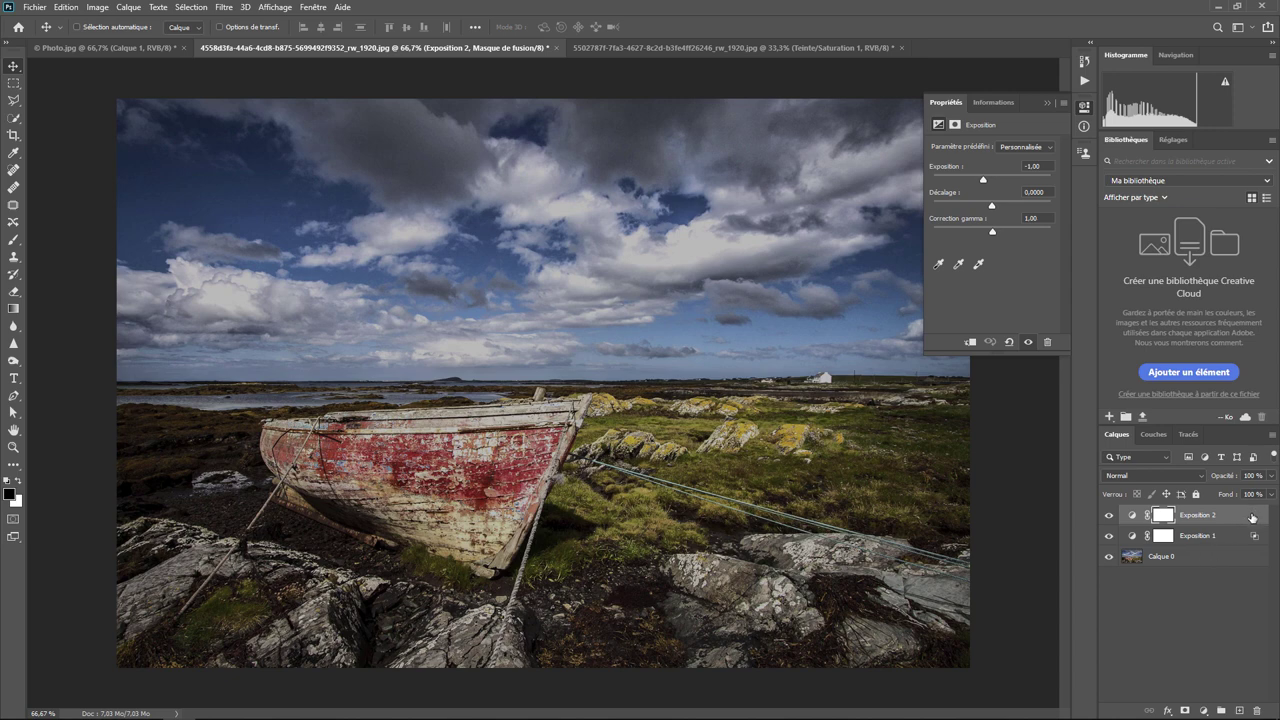
# Split Exposition 2's Ce calque white slider at 90/146 so the brightest tones aren't darkened
pyautogui.doubleClick(1252, 514)
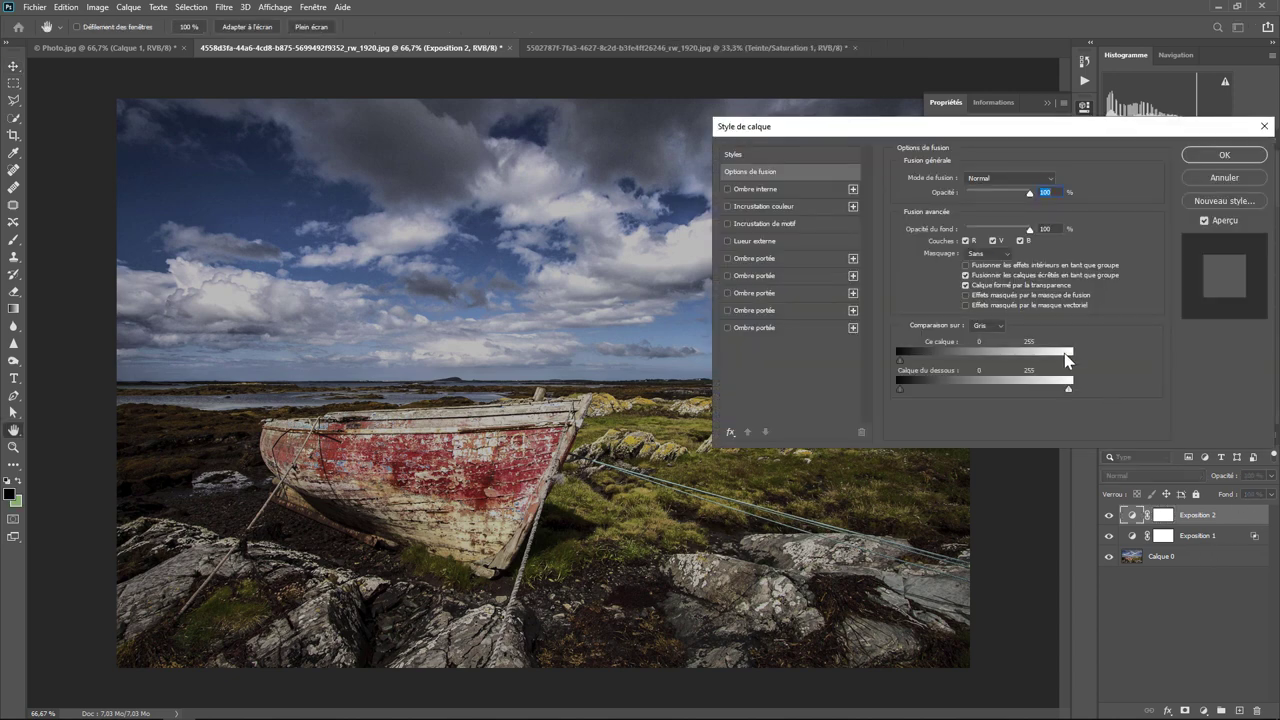
pyautogui.moveTo(1068, 360); pyautogui.dragTo(979, 361)
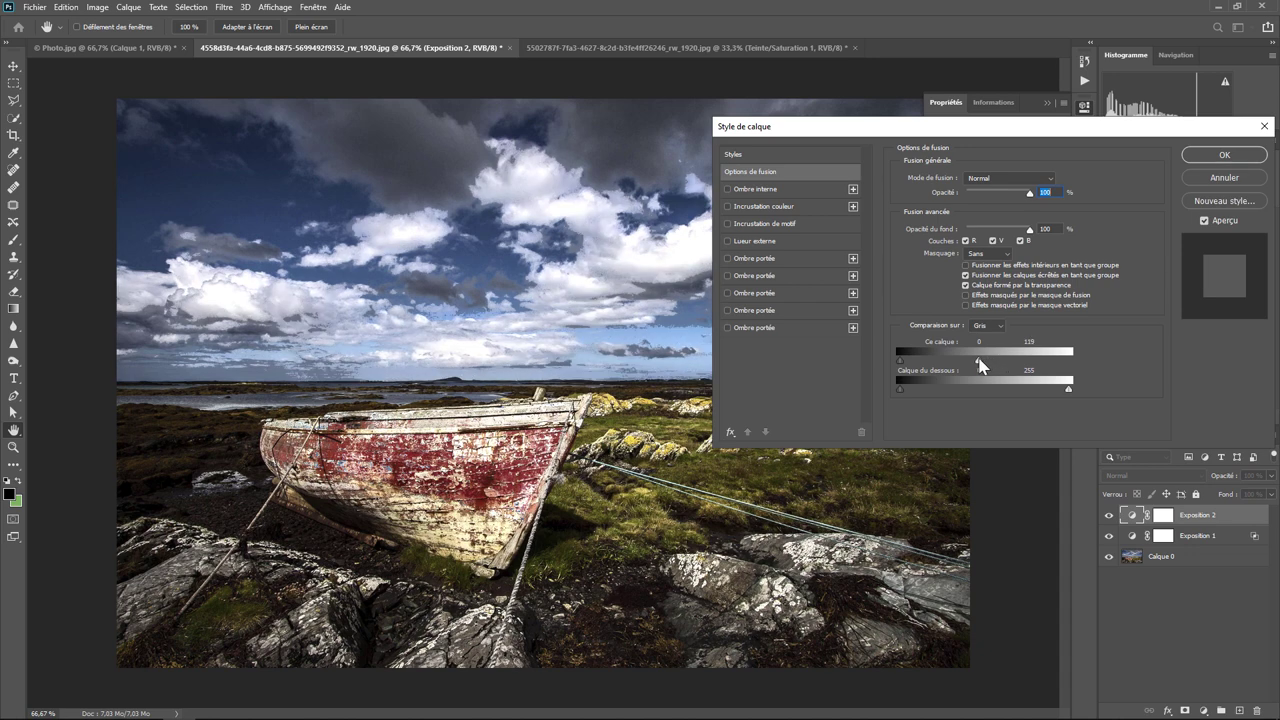
pyautogui.moveTo(980, 366); pyautogui.dragTo(982, 362)
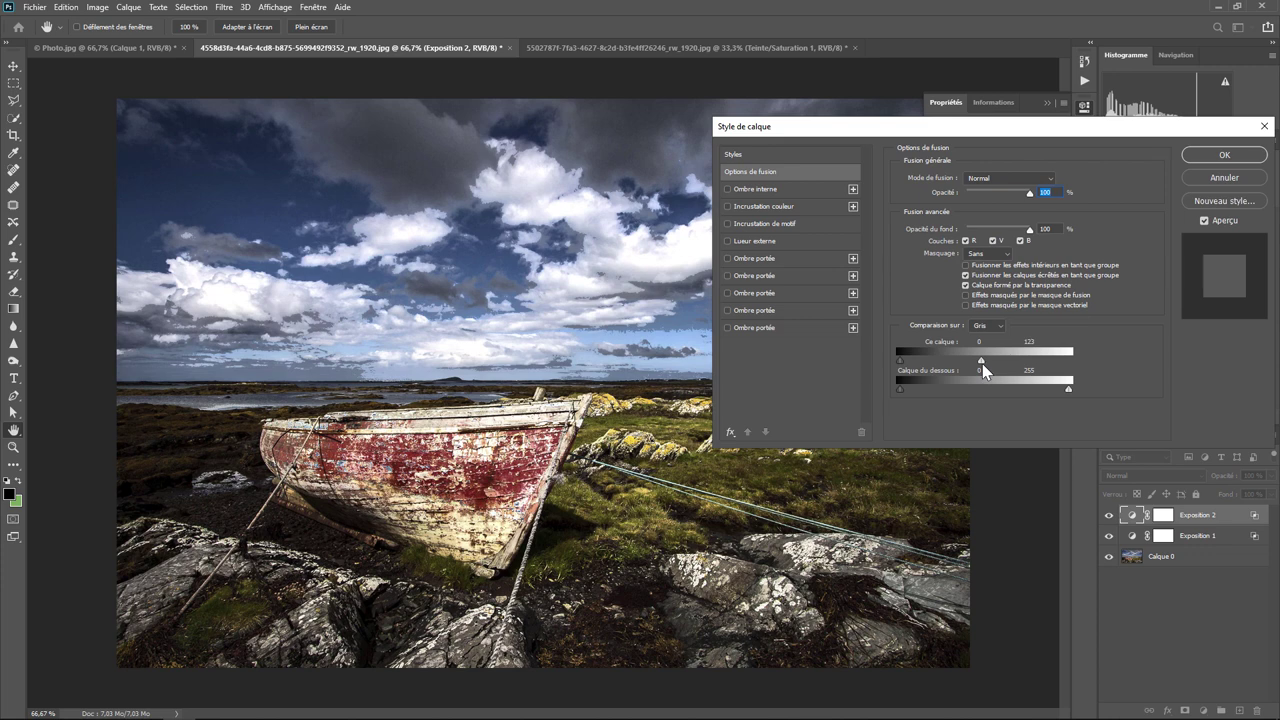
pyautogui.moveTo(980, 362)
pyautogui.keyDown('alt'); pyautogui.mouseDown()
pyautogui.moveTo(998, 362)
pyautogui.moveTo(956, 362)
pyautogui.mouseUp(); pyautogui.keyUp('alt')
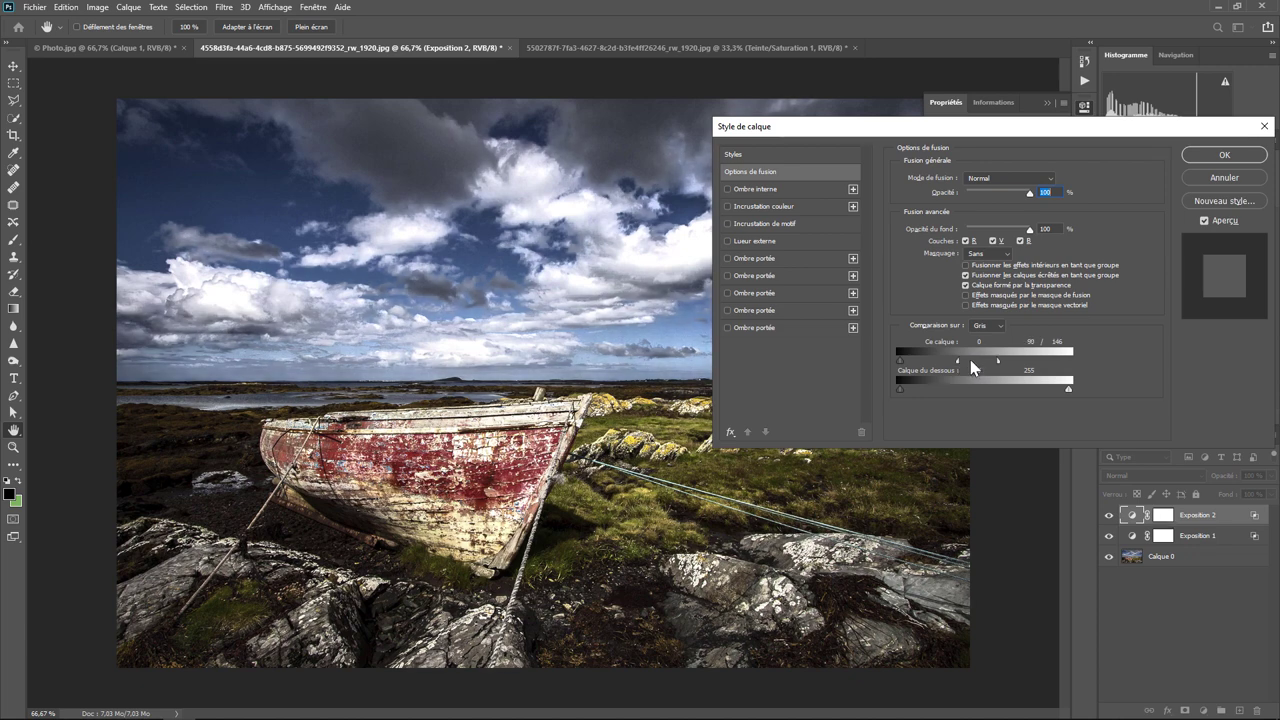
pyautogui.click(1219, 155)
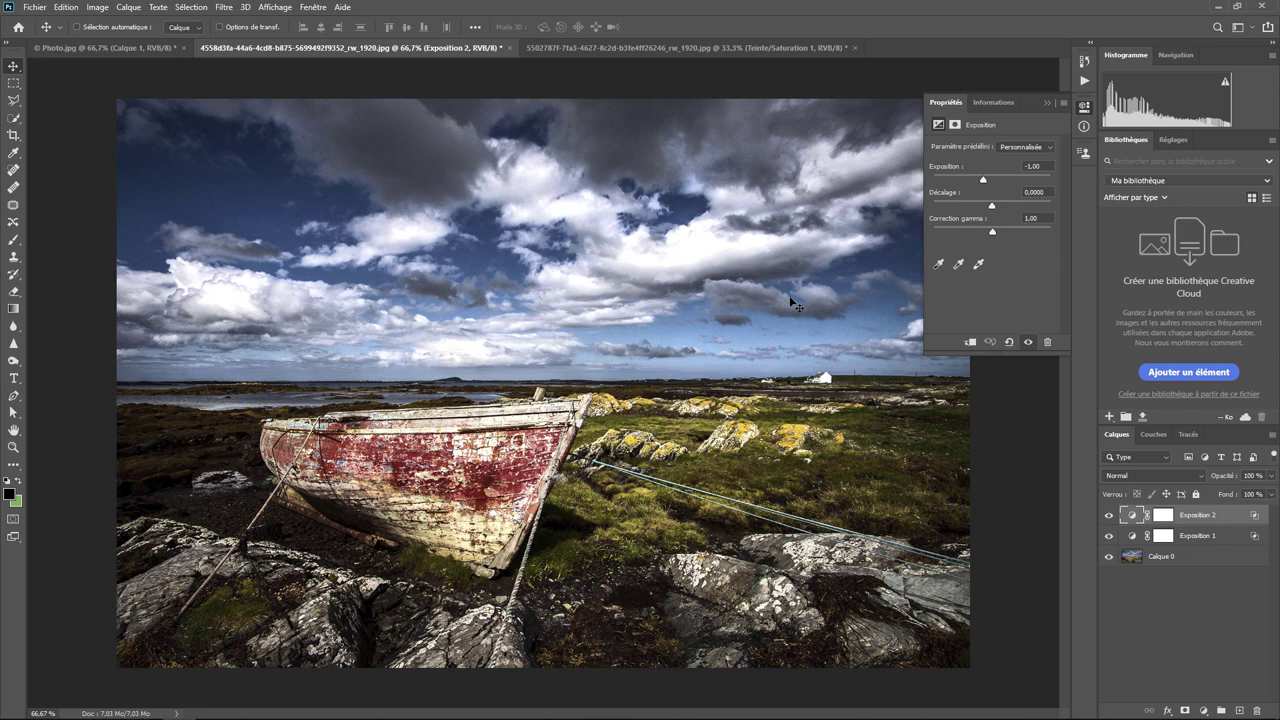
# Reopen Exposition 2's Blending Options, checking the Comparaison sur channels and keeping Gris
pyautogui.doubleClick(1258, 518)
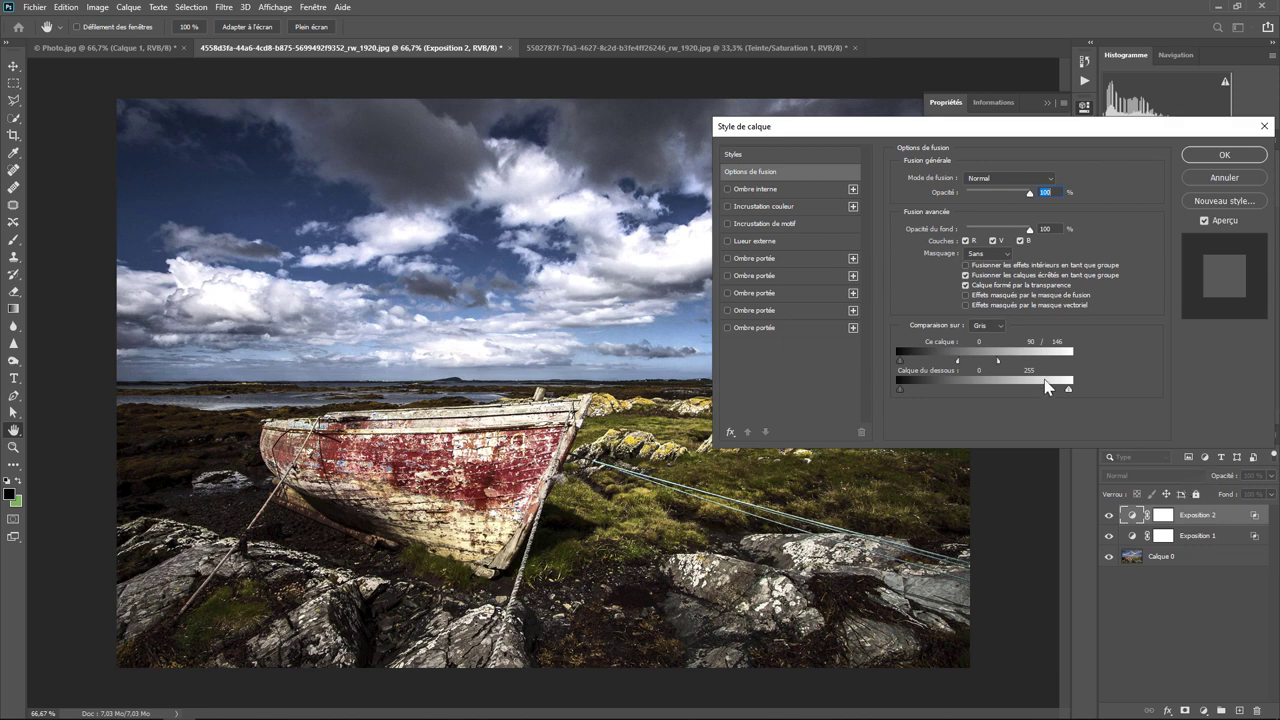
pyautogui.click(995, 325)
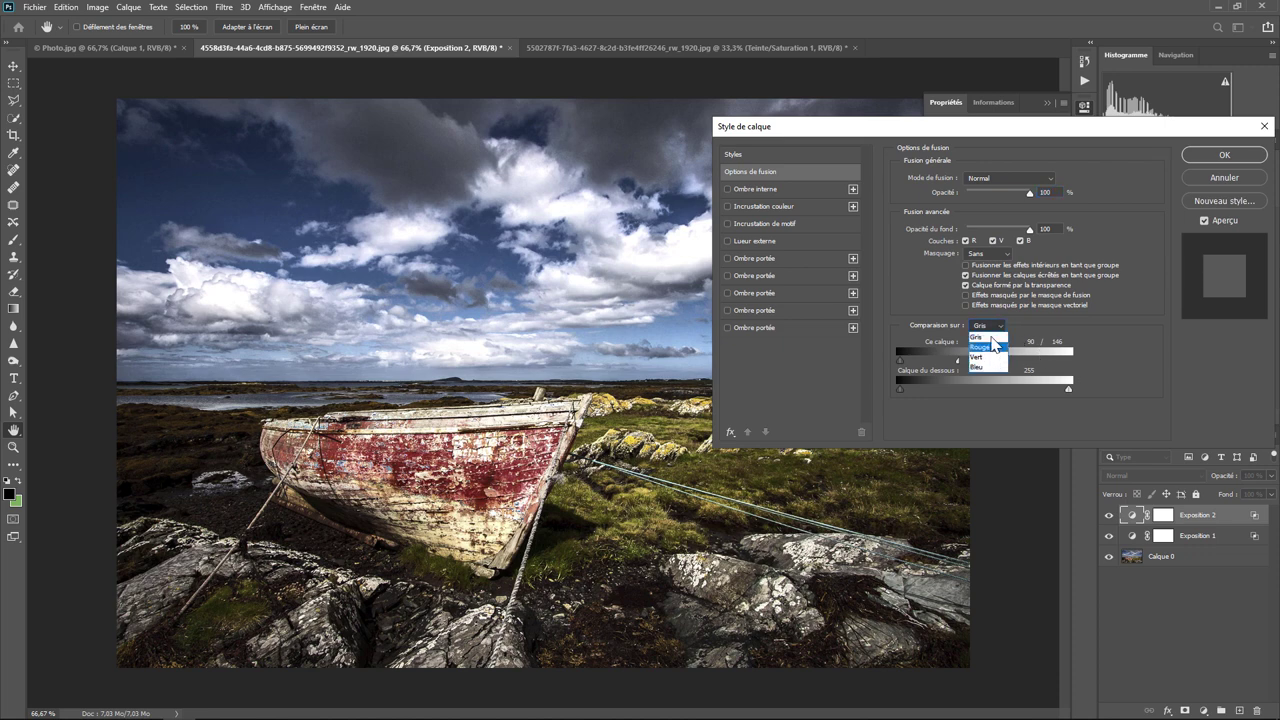
pyautogui.click(1110, 327)
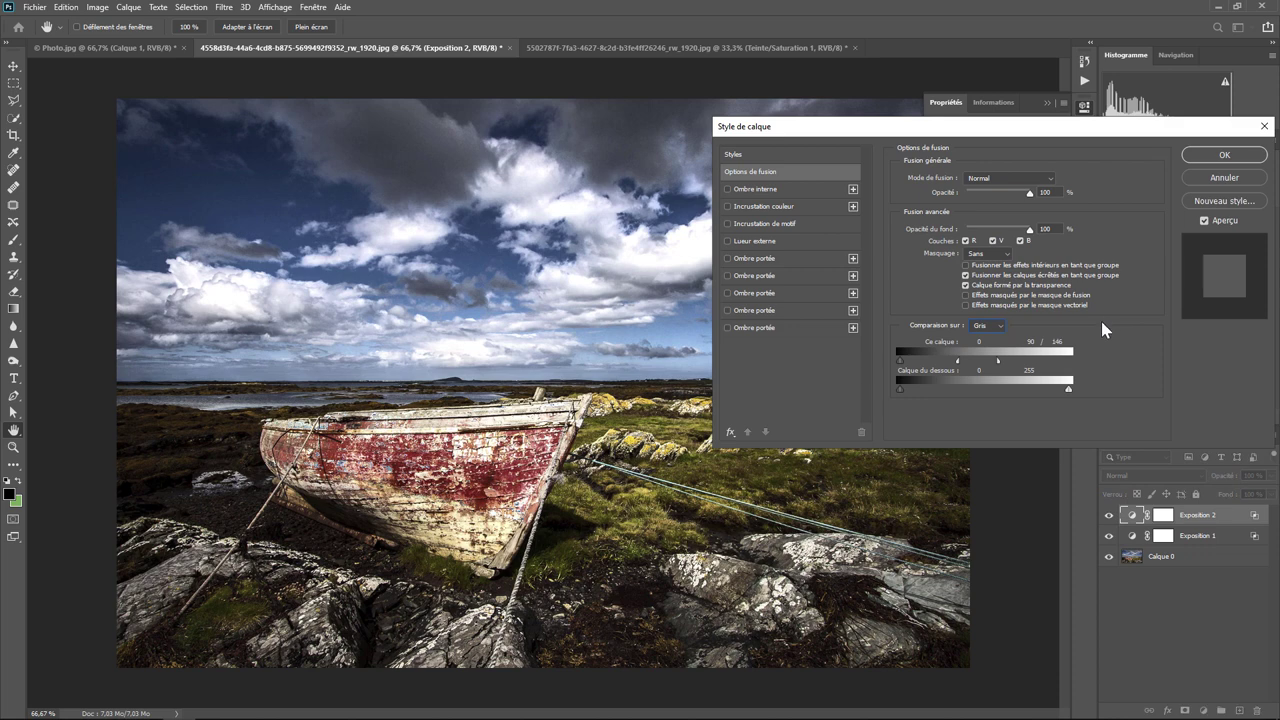